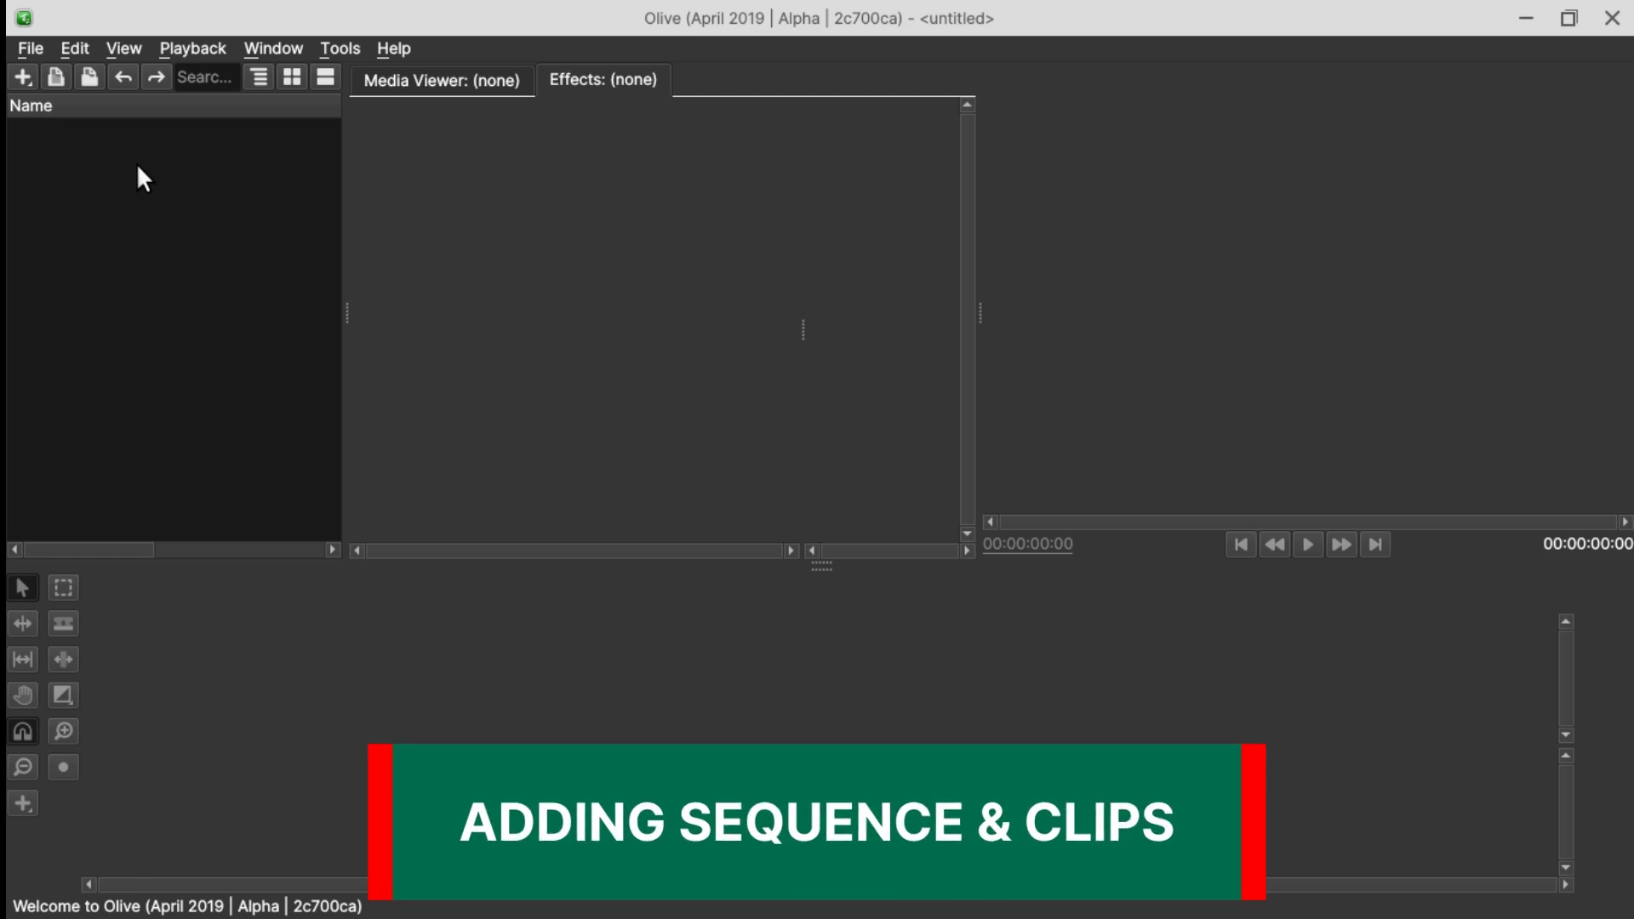
- Create a new sequence, Sequence 01, with default settings
{"action": "right_click", "coordinate": [138, 167]}
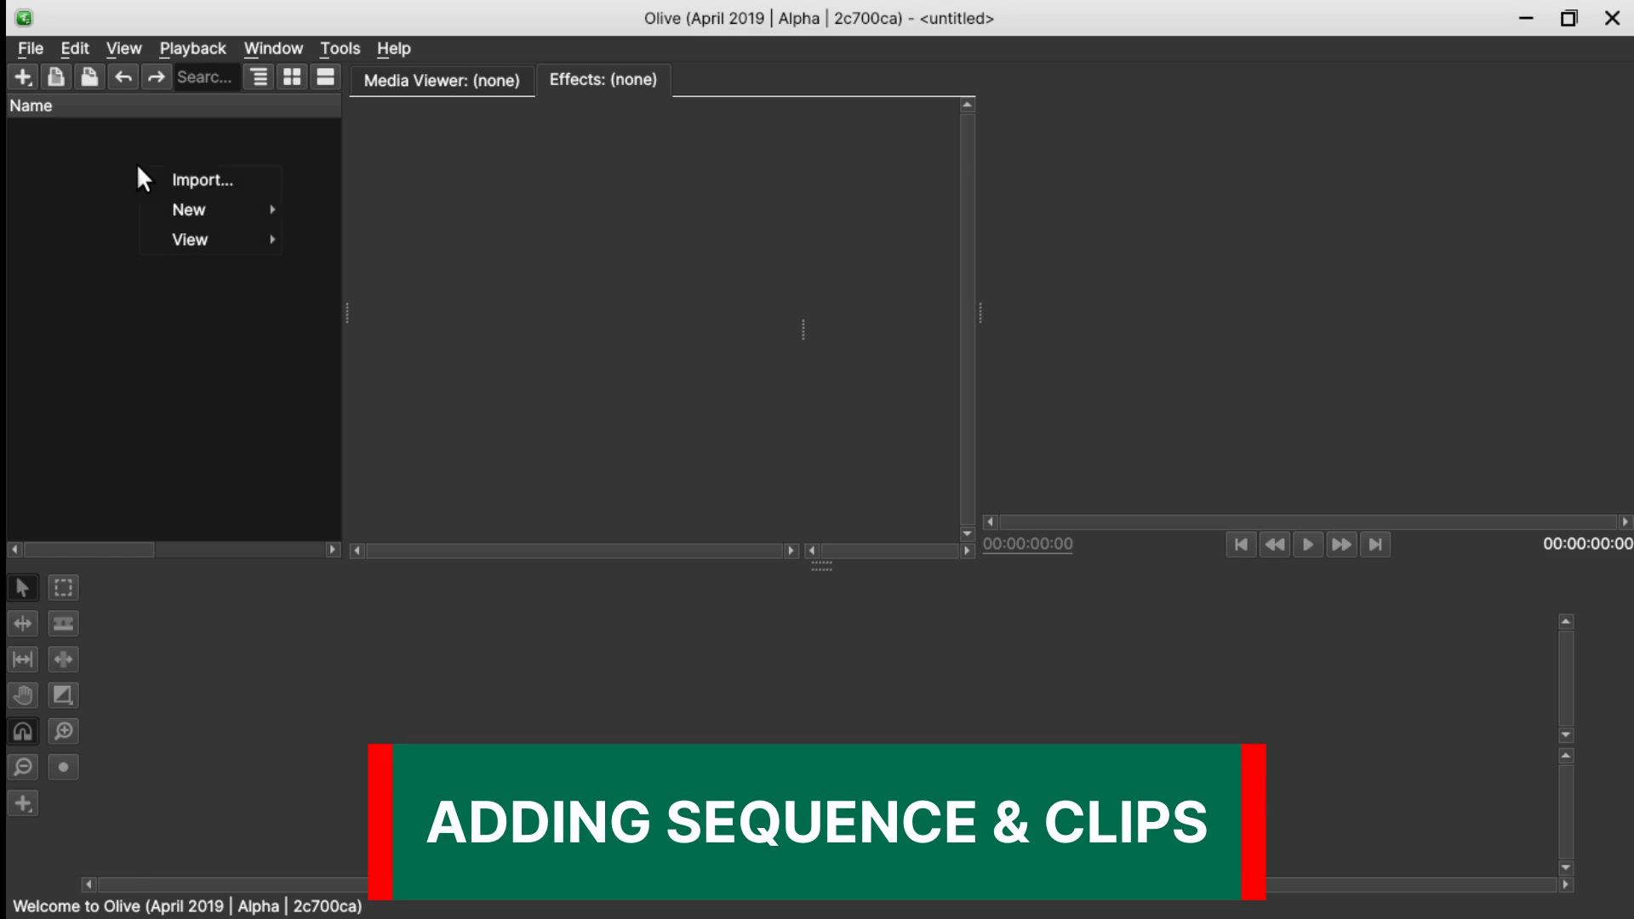
{"action": "mouse_move", "coordinate": [169, 205]}
{"action": "left_click", "coordinate": [345, 243]}
{"action": "left_click", "coordinate": [783, 633]}
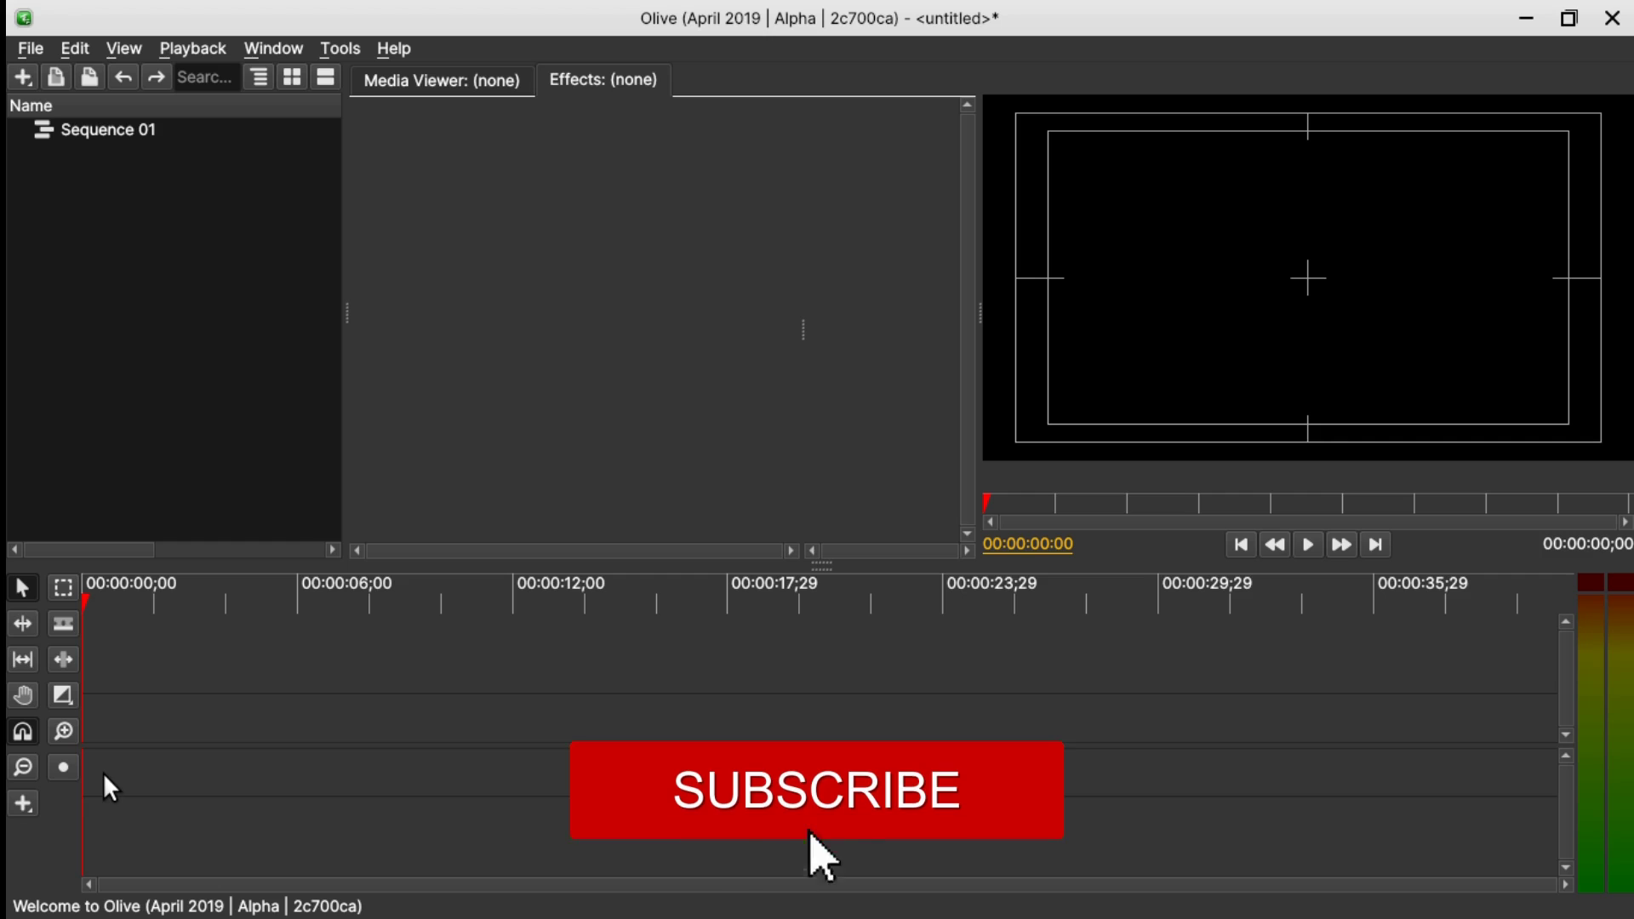
- Add a Title clip spanning about six seconds at the start of the timeline
{"action": "left_click", "coordinate": [25, 804]}
{"action": "left_click", "coordinate": [102, 662]}
{"action": "left_click_drag", "start_coordinate": [89, 719], "coordinate": [300, 736]}
{"action": "left_click", "coordinate": [262, 717]}
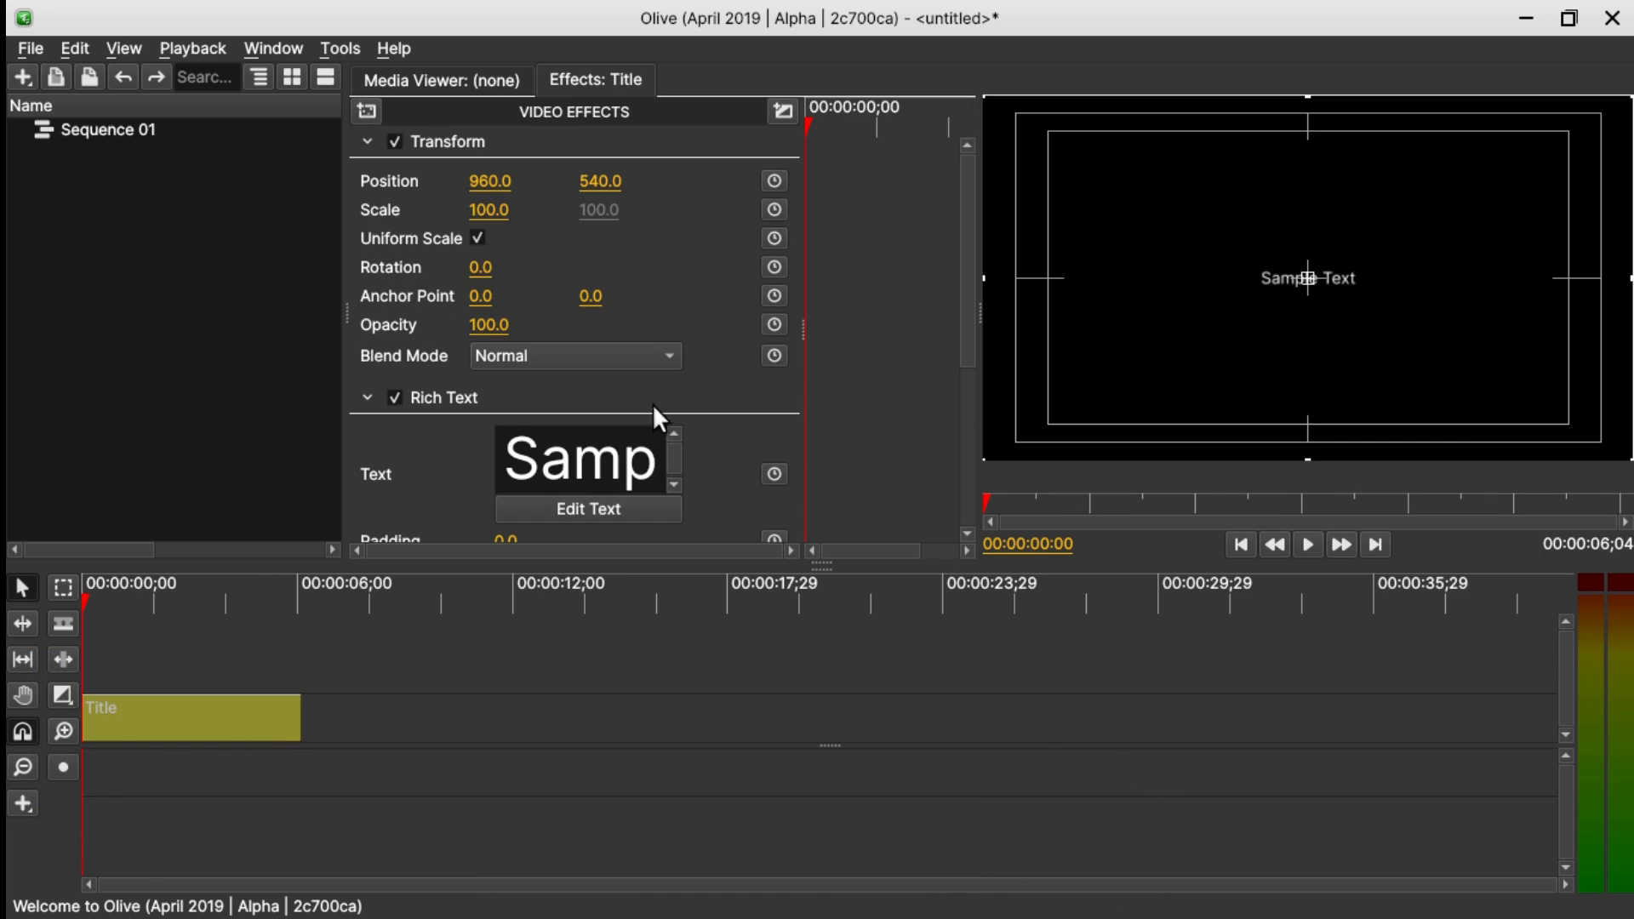
- Replace the Sample Text with 'OLIVE TUTORIAL' at font size 60
{"action": "left_click", "coordinate": [609, 501]}
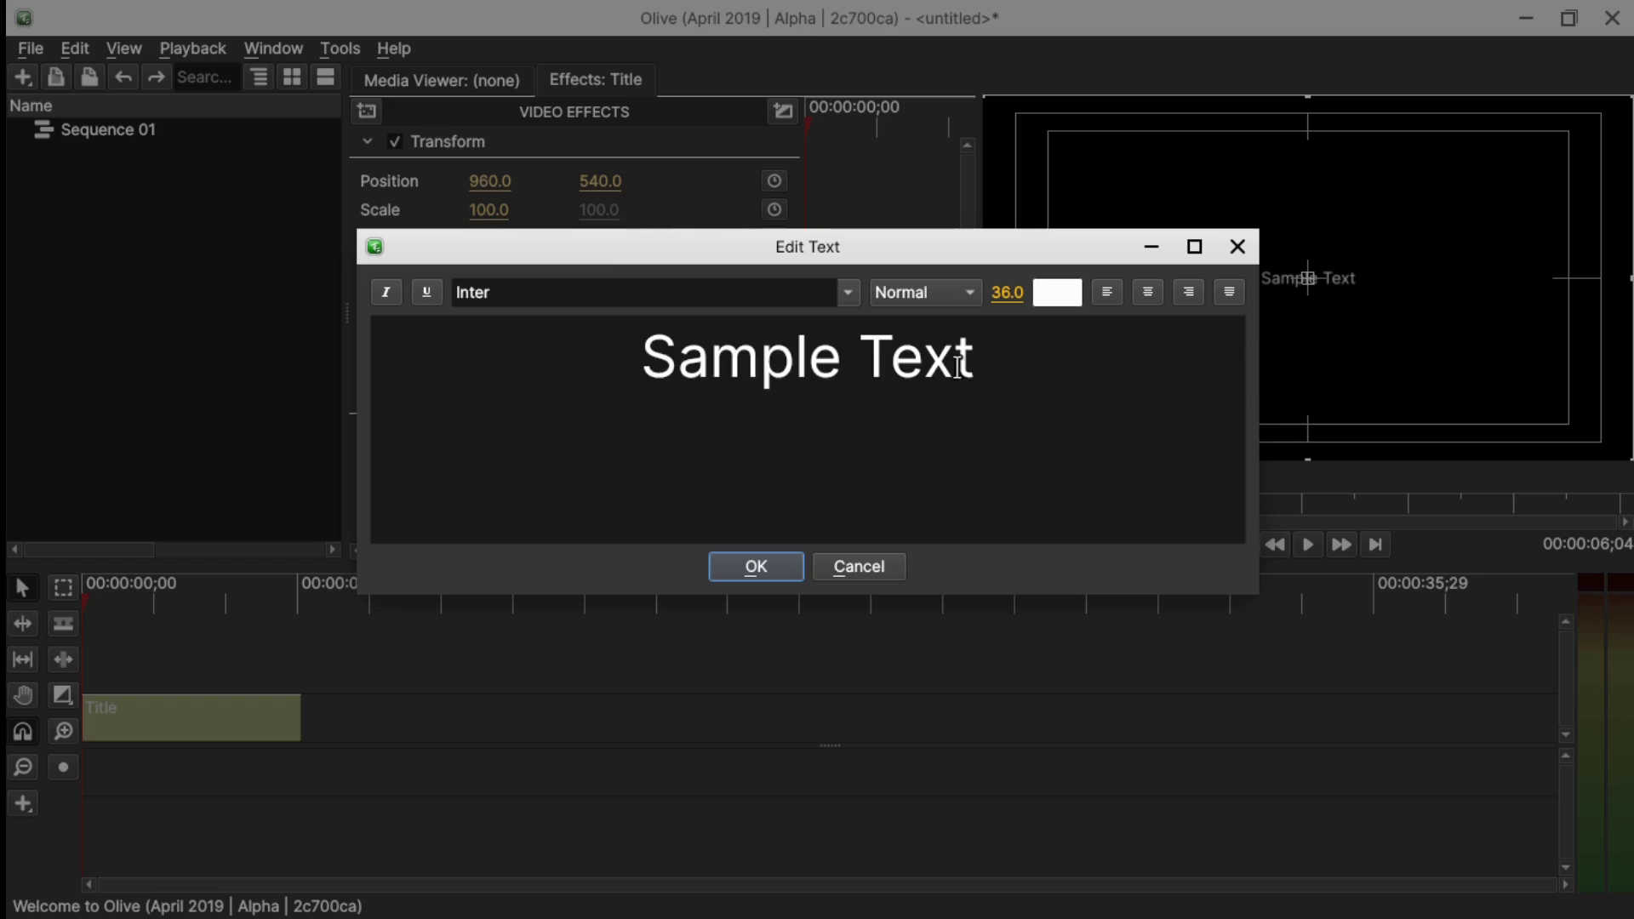
{"action": "left_click_drag", "start_coordinate": [1025, 379], "coordinate": [510, 316]}
{"action": "type", "text": "OLIVE TUTORIAL"}
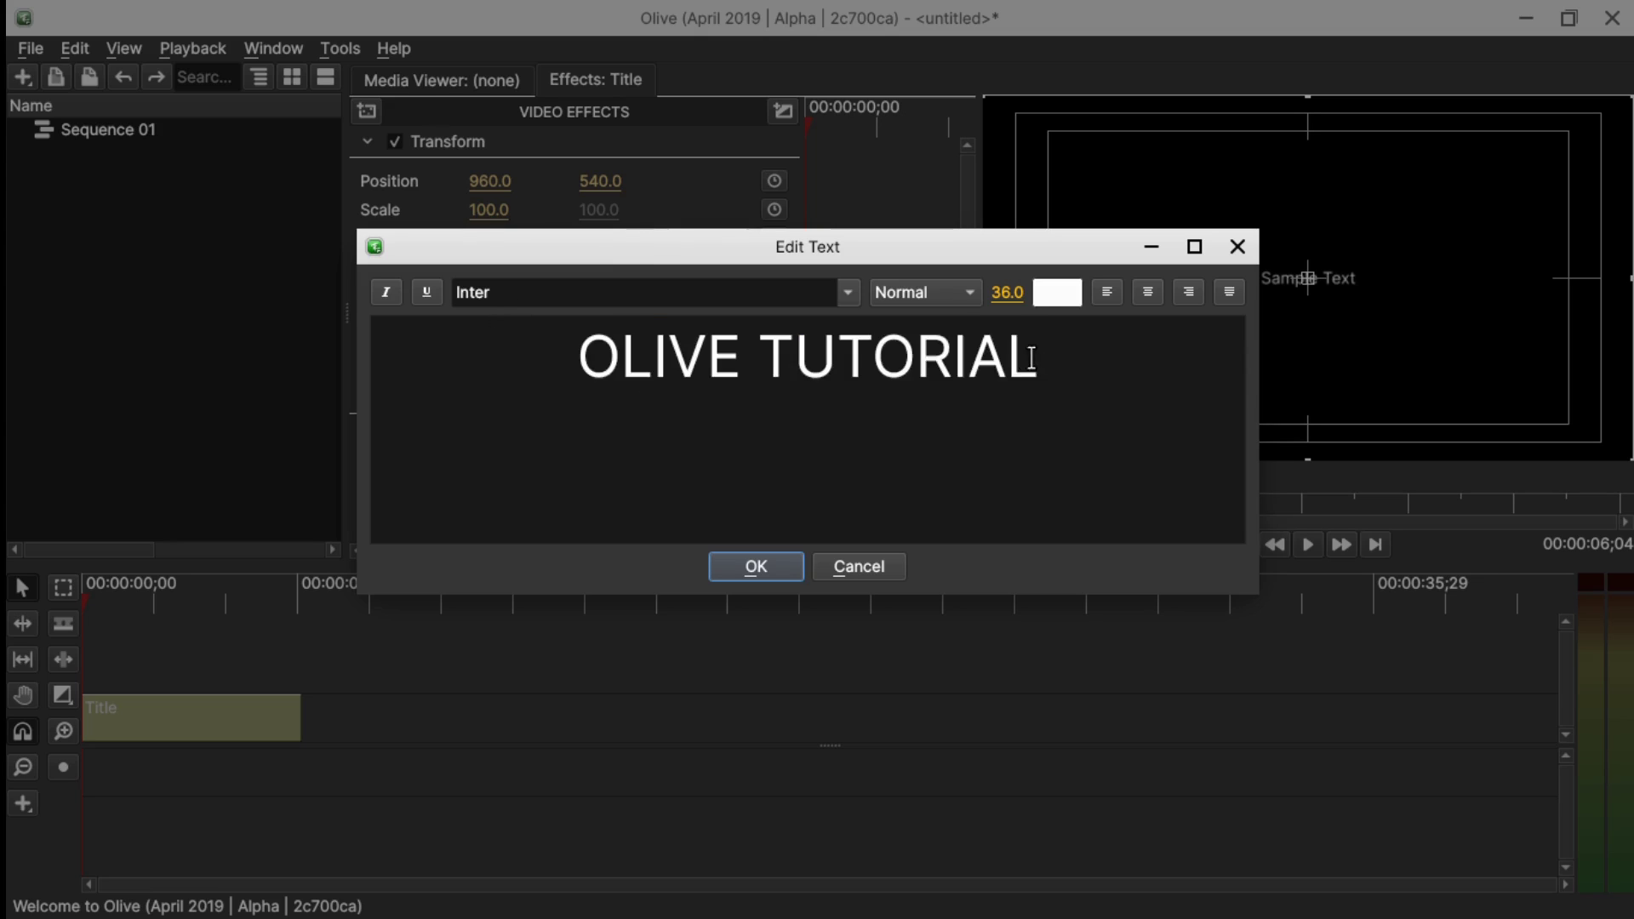
{"action": "left_click_drag", "start_coordinate": [1034, 357], "coordinate": [515, 304]}
{"action": "left_click", "coordinate": [1009, 291]}
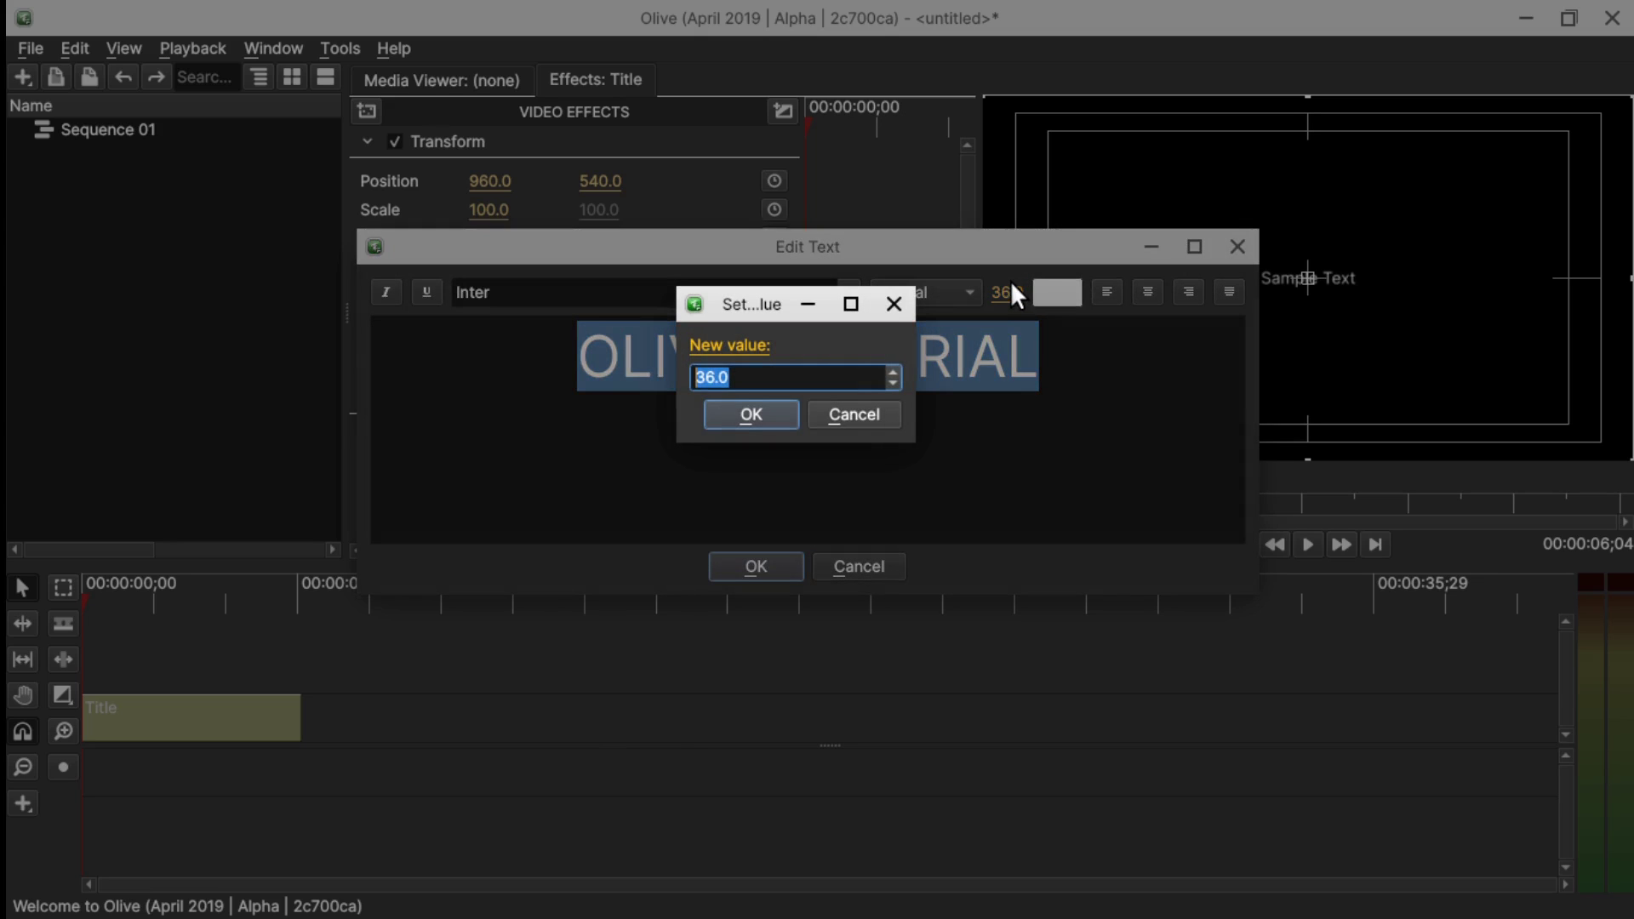
{"action": "type", "text": "60"}
{"action": "key", "text": "Return"}
- Make the title Extra Bold and orange (#ff5500), then apply the edits
{"action": "left_click", "coordinate": [951, 302]}
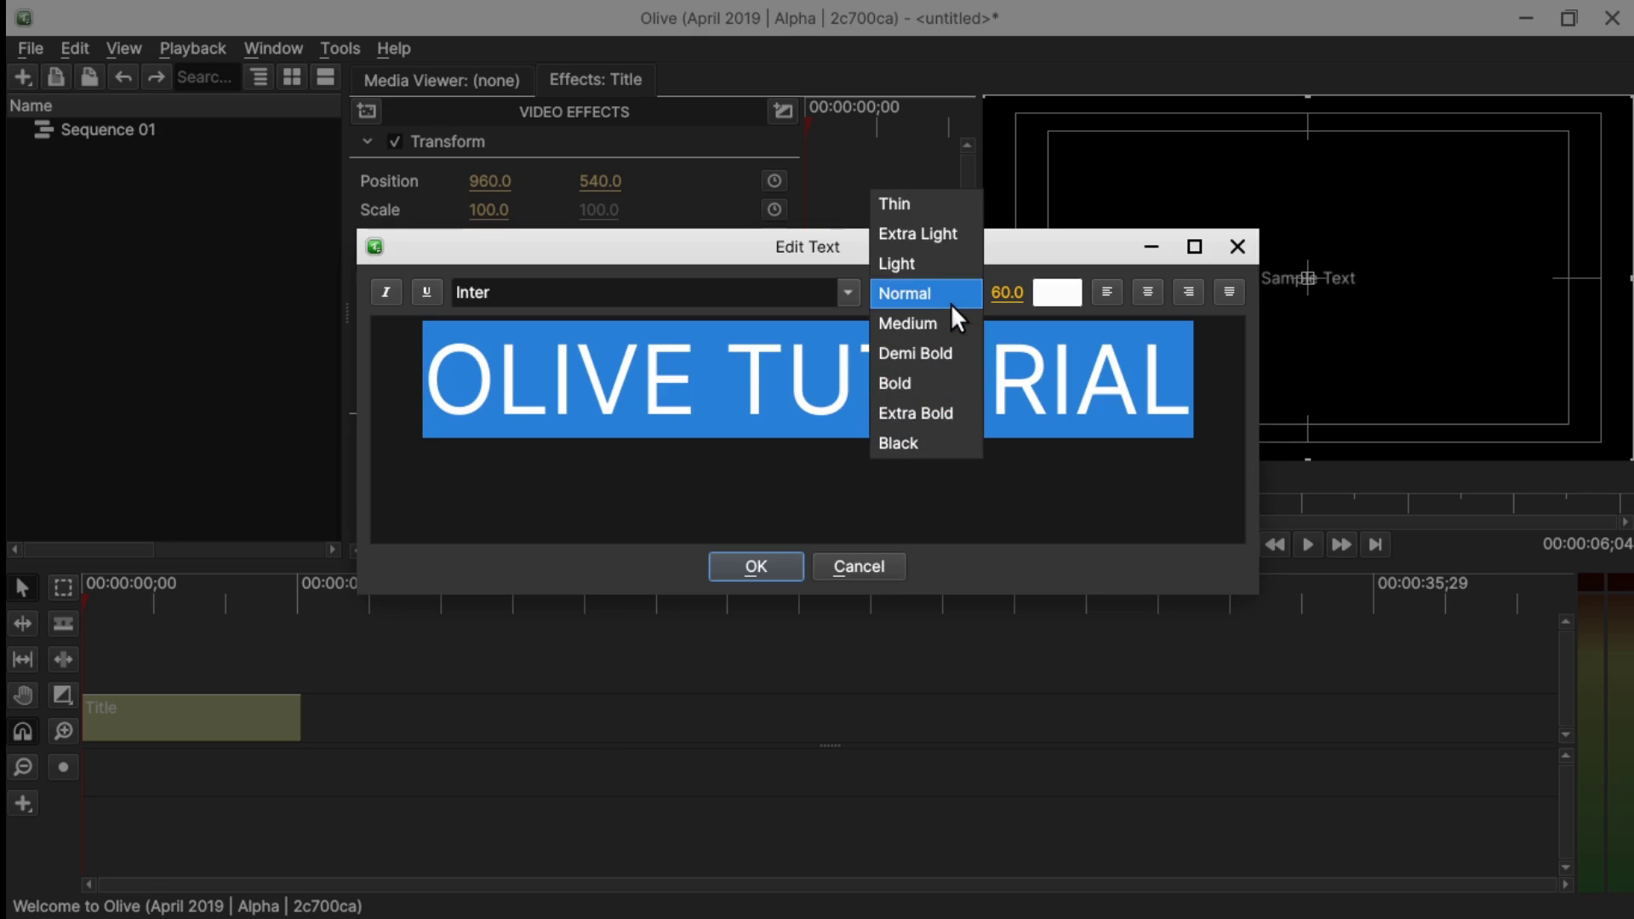
{"action": "left_click", "coordinate": [923, 411]}
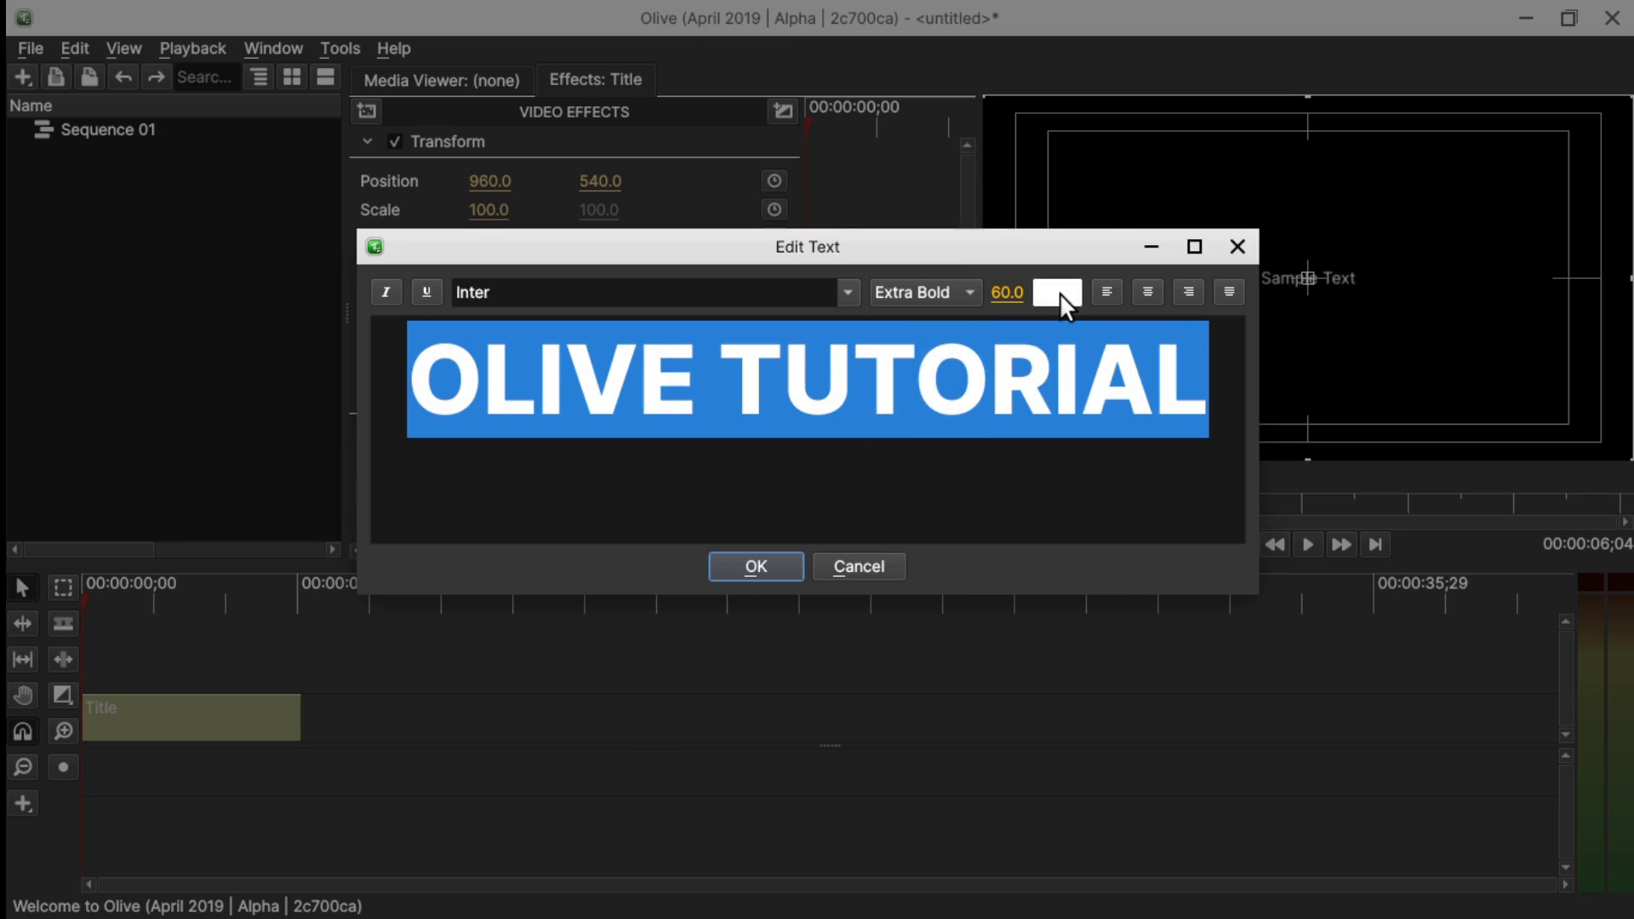
{"action": "left_click", "coordinate": [1059, 293]}
{"action": "left_click", "coordinate": [619, 303]}
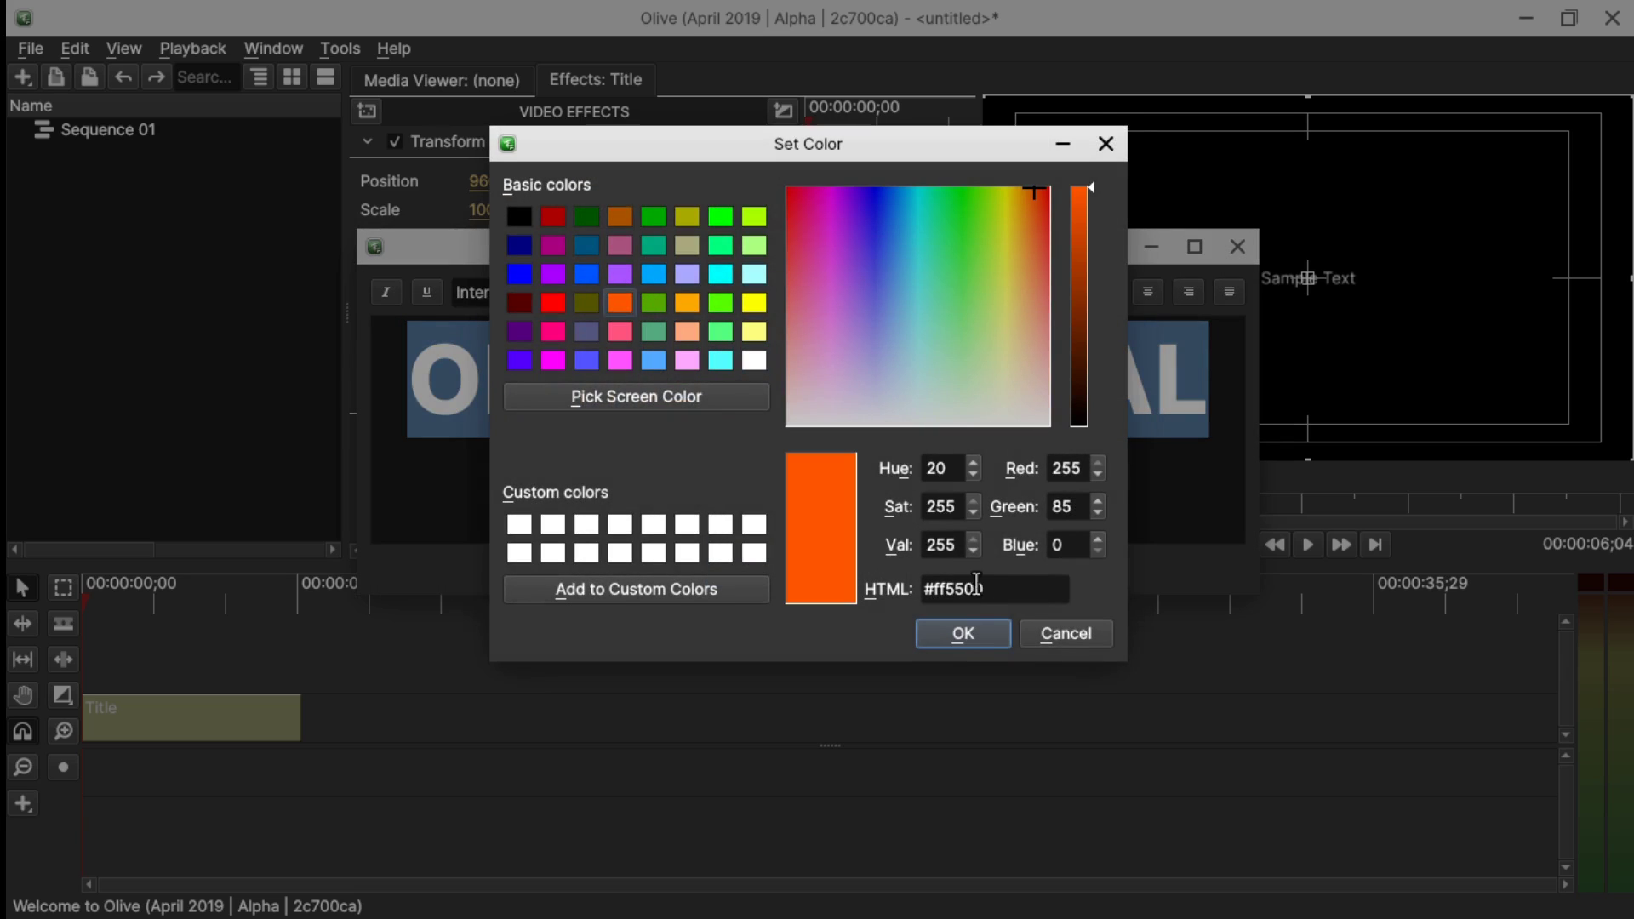
{"action": "left_click", "coordinate": [964, 634]}
{"action": "left_click", "coordinate": [725, 562]}
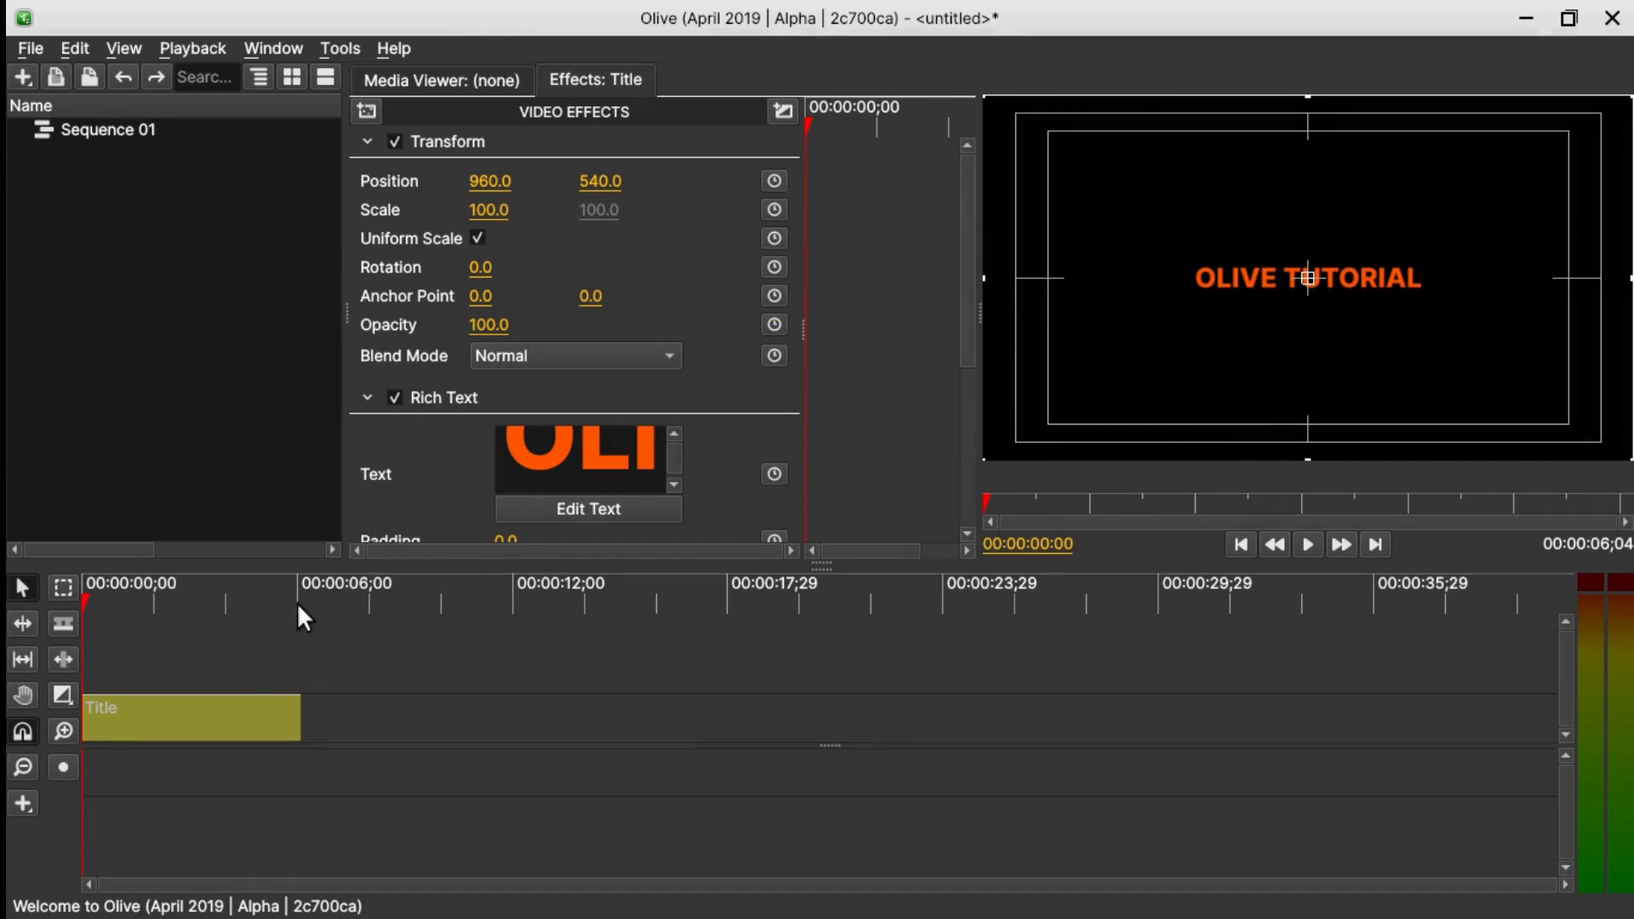
- Add a second six-second Title clip on the empty top track
{"action": "left_click", "coordinate": [26, 800]}
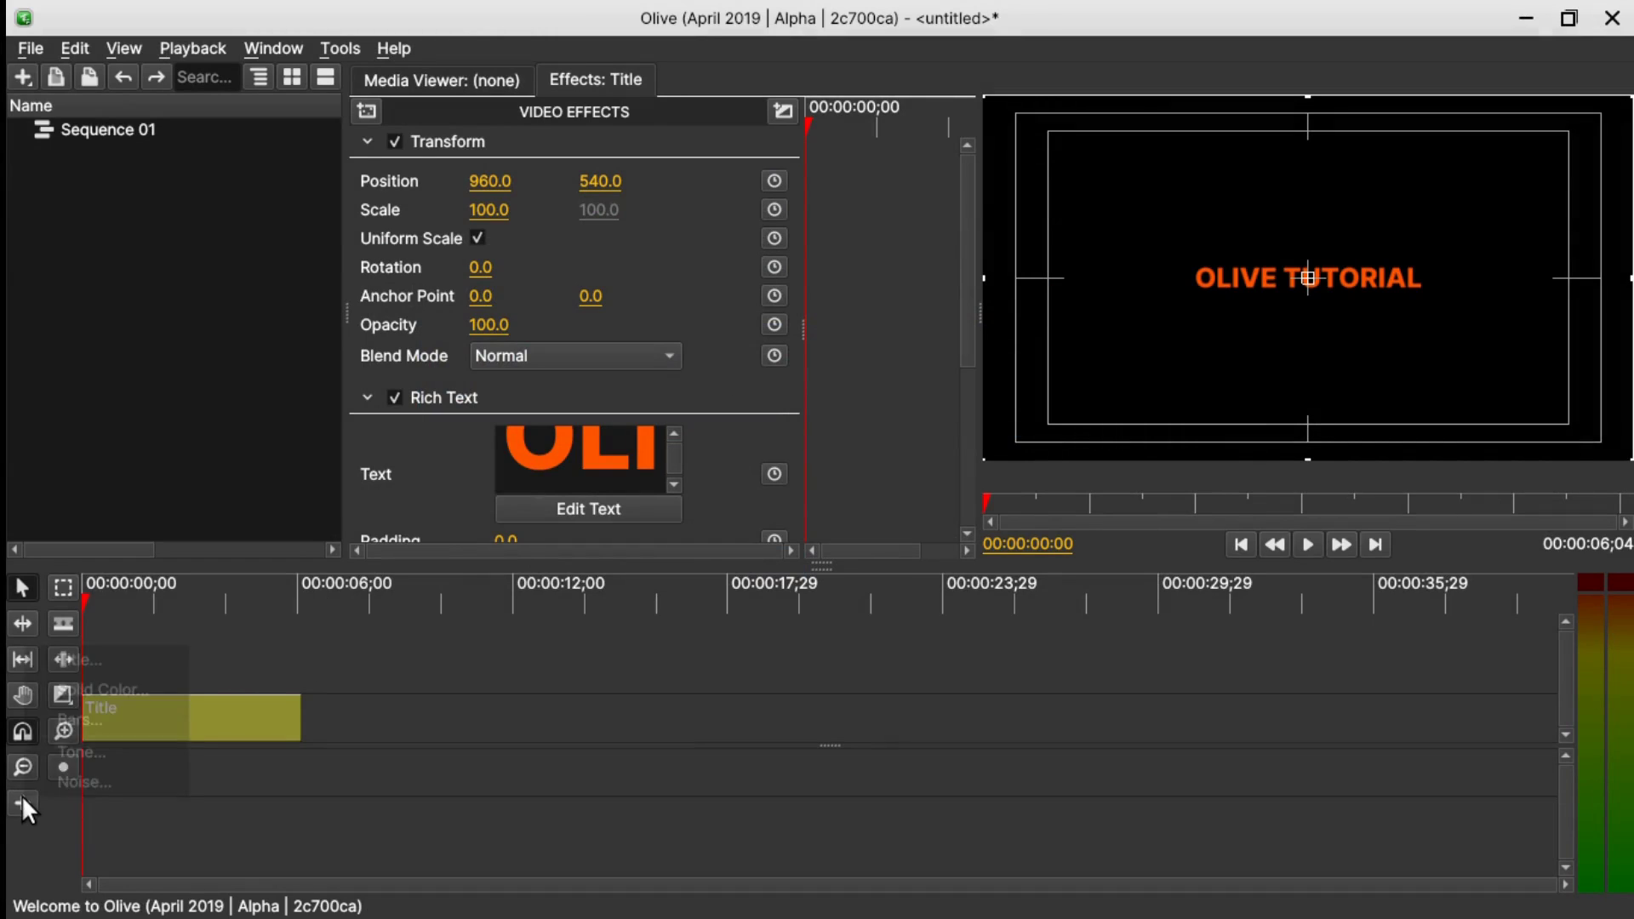
{"action": "left_click", "coordinate": [41, 653]}
{"action": "left_click_drag", "start_coordinate": [85, 687], "coordinate": [298, 693]}
{"action": "left_click", "coordinate": [260, 657]}
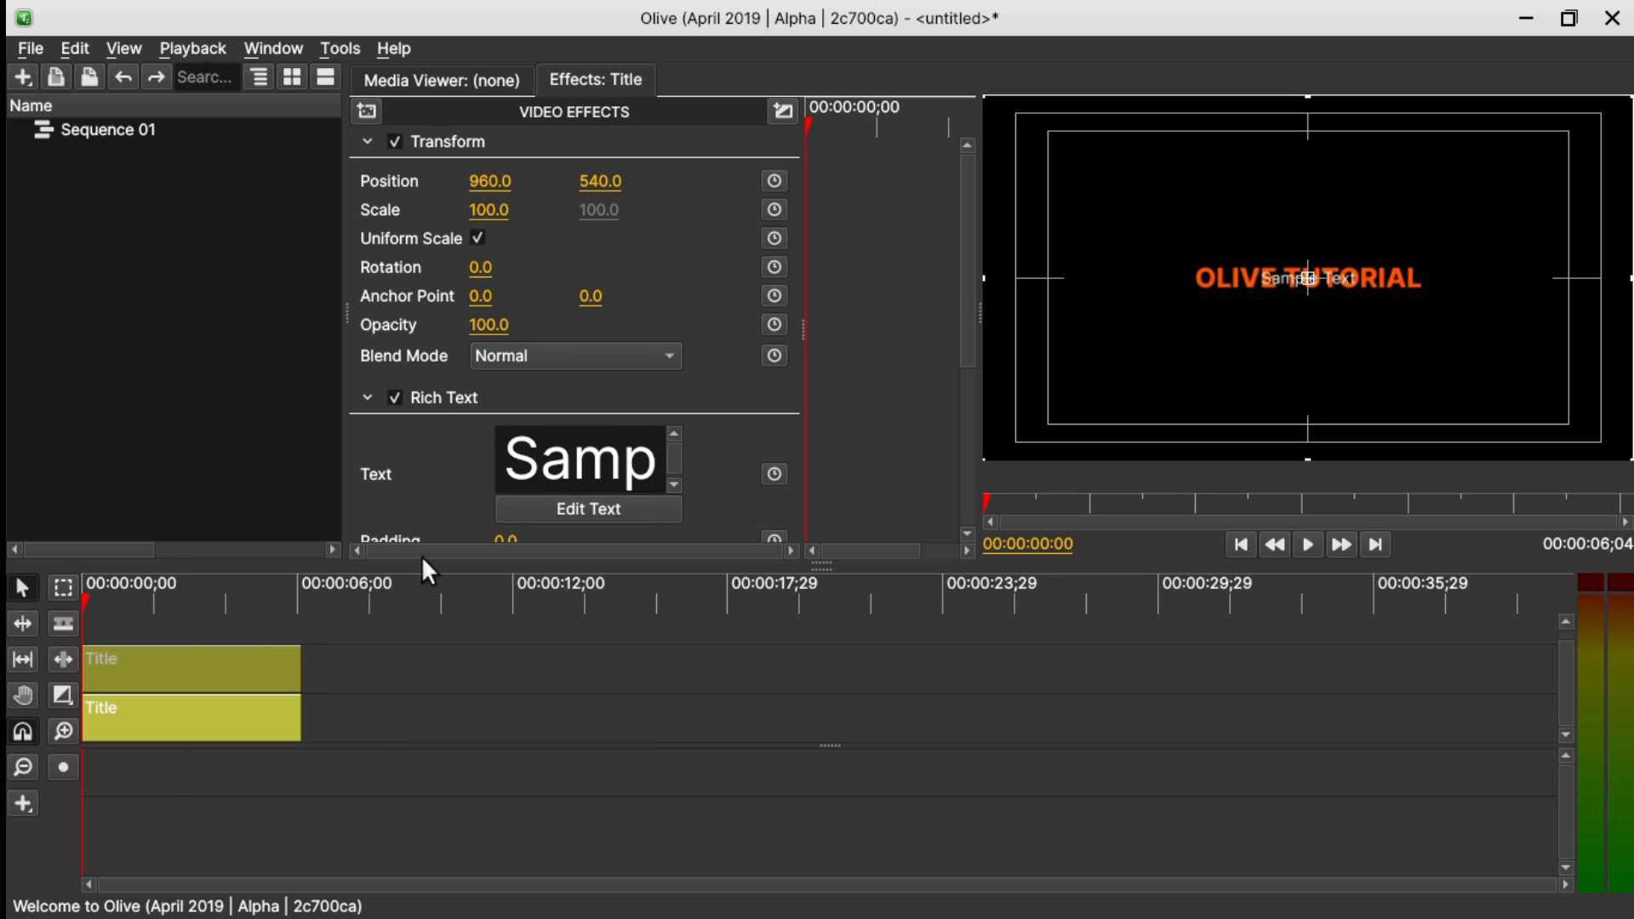
- Change its text to 'Simple Lower 3rd 1' at size 50 and move it down to Y 622
{"action": "left_click", "coordinate": [551, 507]}
{"action": "left_click_drag", "start_coordinate": [979, 357], "coordinate": [531, 330]}
{"action": "type", "text": "Simple Lower 3rd 1"}
{"action": "left_click_drag", "start_coordinate": [1087, 321], "coordinate": [487, 333]}
{"action": "left_click", "coordinate": [1008, 290]}
{"action": "type", "text": "50"}
{"action": "key", "text": "Return"}
{"action": "left_click", "coordinate": [758, 565]}
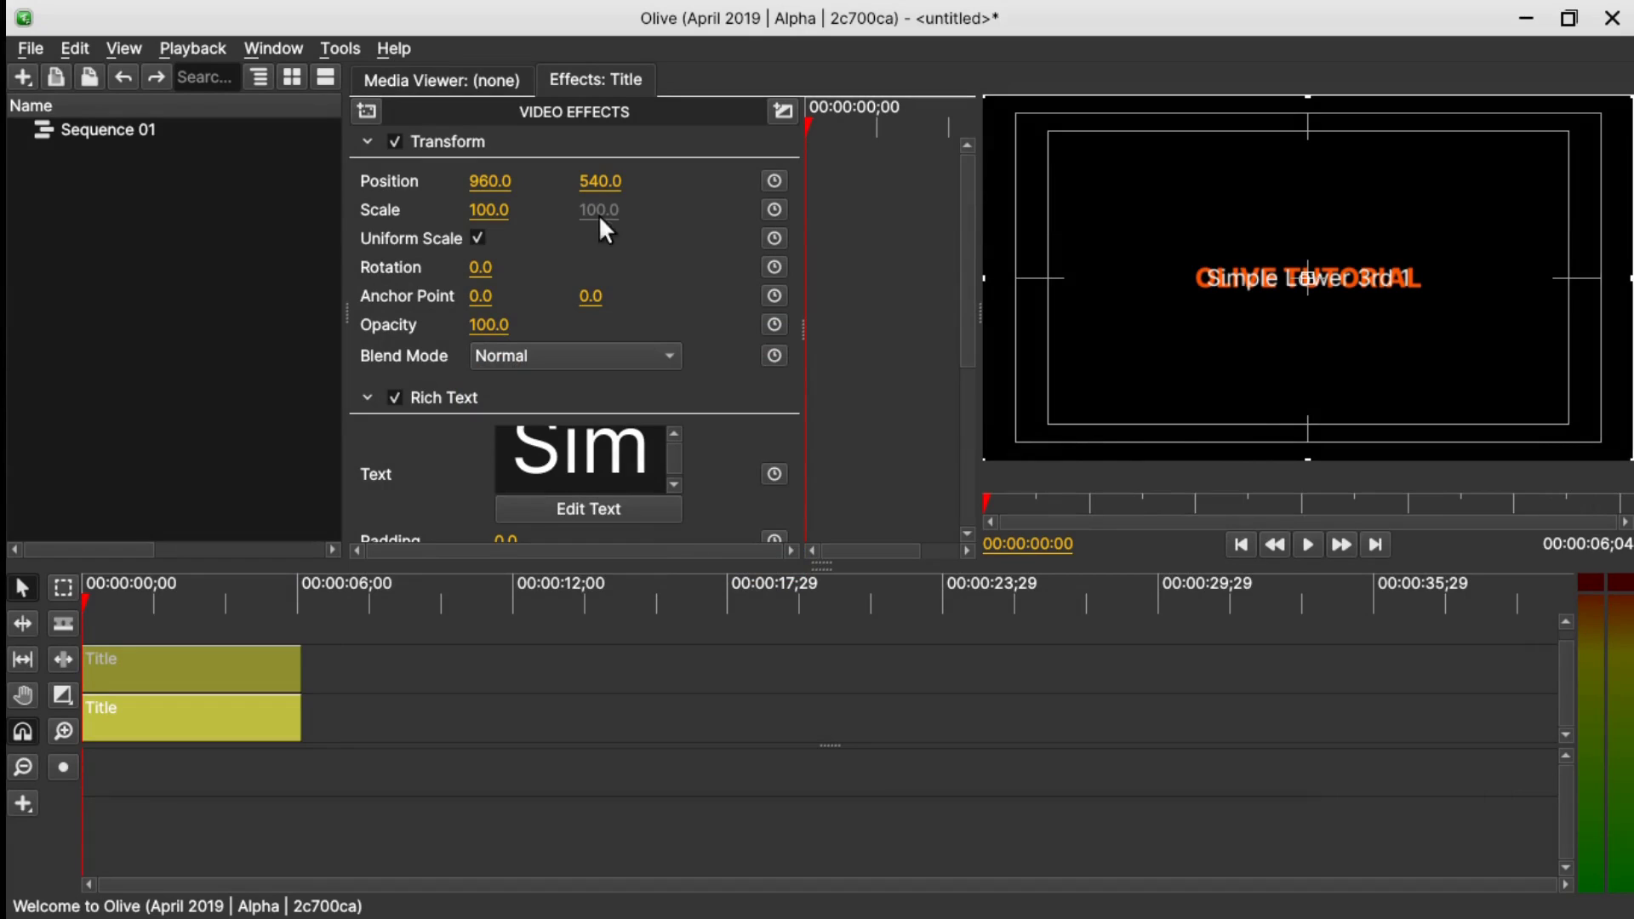
{"action": "mouse_move", "coordinate": [604, 181]}
{"action": "left_mouse_down"}
{"action": "mouse_move", "coordinate": [649, 180]}
{"action": "mouse_move", "coordinate": [630, 181]}
{"action": "left_mouse_up"}
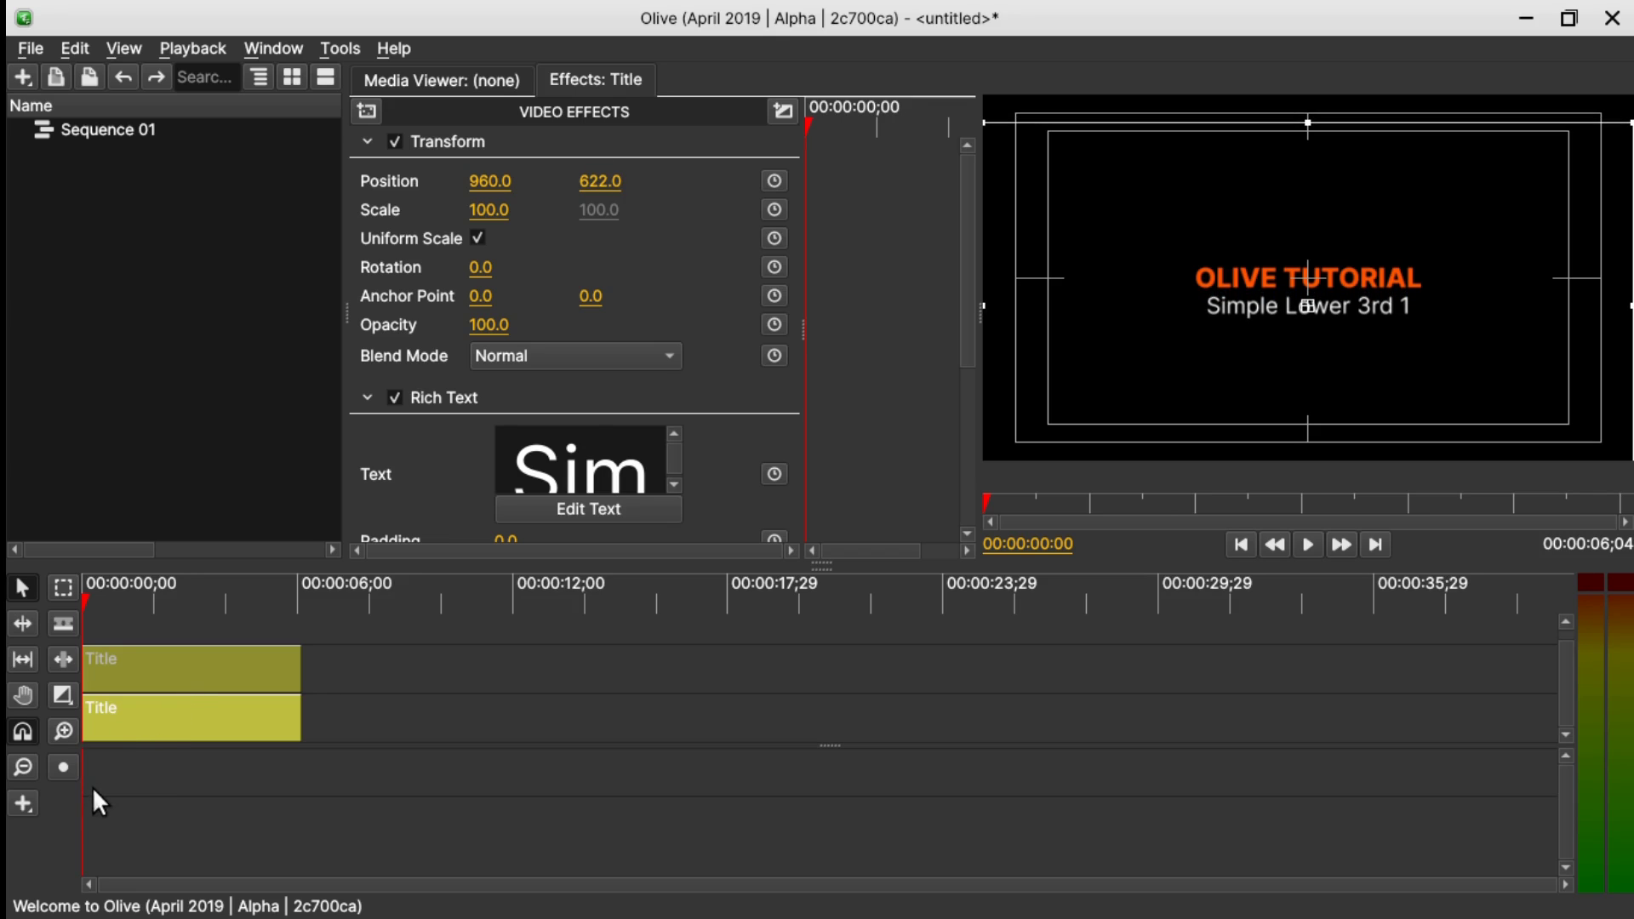
- Add a Solid Color clip on a new top track
{"action": "left_click", "coordinate": [23, 803]}
{"action": "left_click", "coordinate": [78, 662]}
{"action": "left_click_drag", "start_coordinate": [97, 650], "coordinate": [267, 623]}
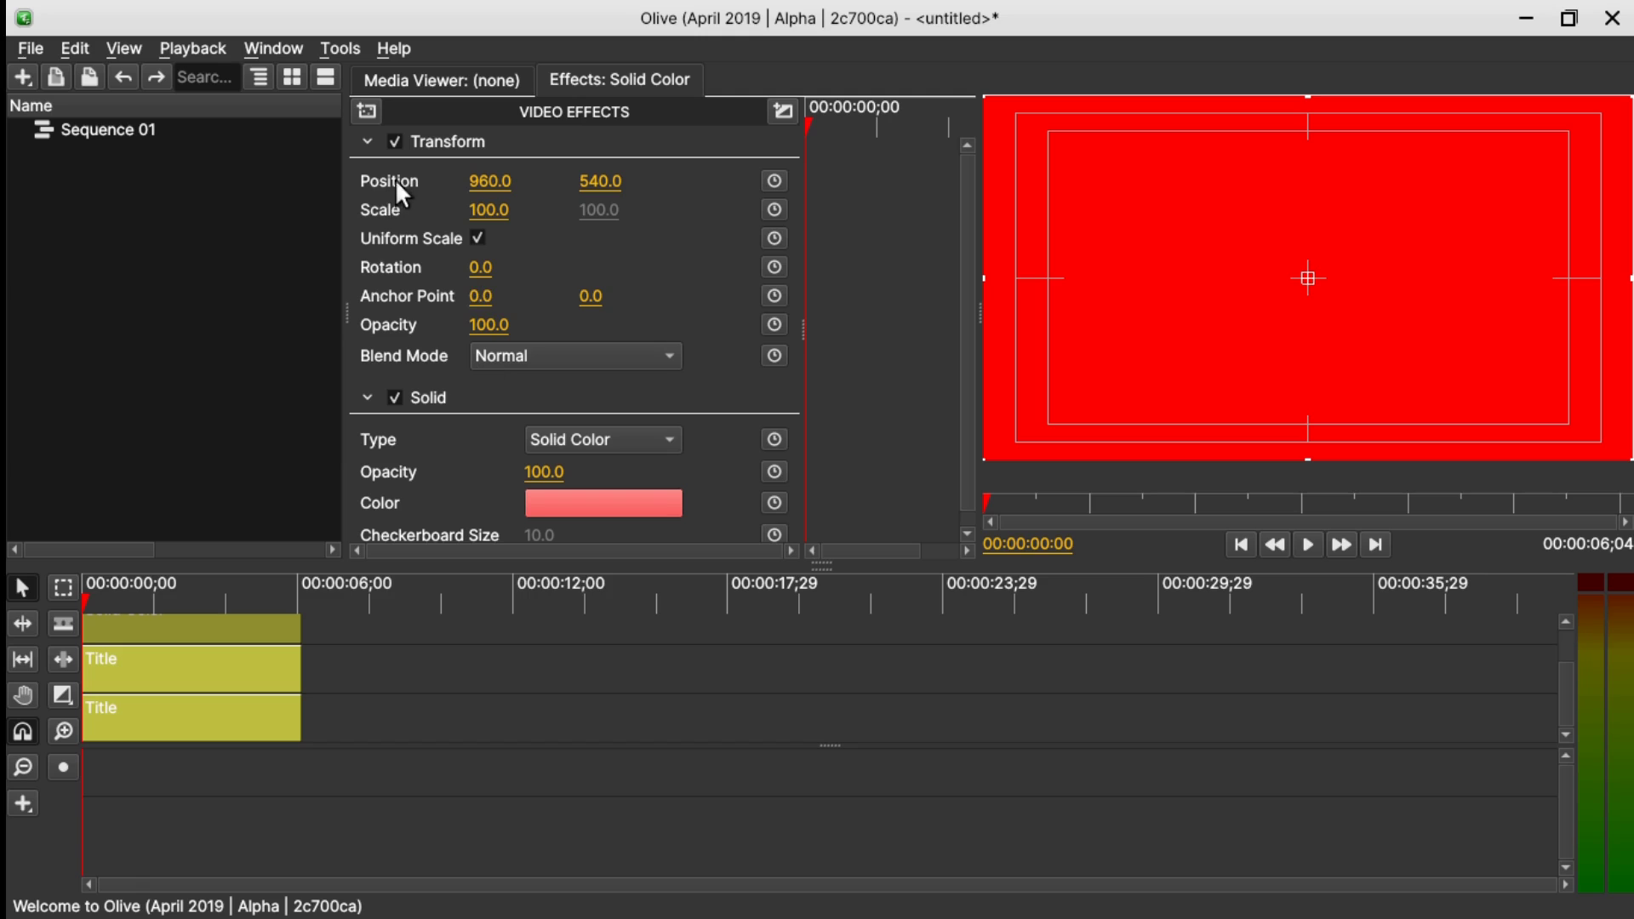
- Turn off Uniform Scale and scale the red solid to 1 by 20, forming a thin line
{"action": "left_click", "coordinate": [478, 239]}
{"action": "left_click", "coordinate": [490, 211]}
{"action": "type", "text": "1"}
{"action": "key", "text": "Return"}
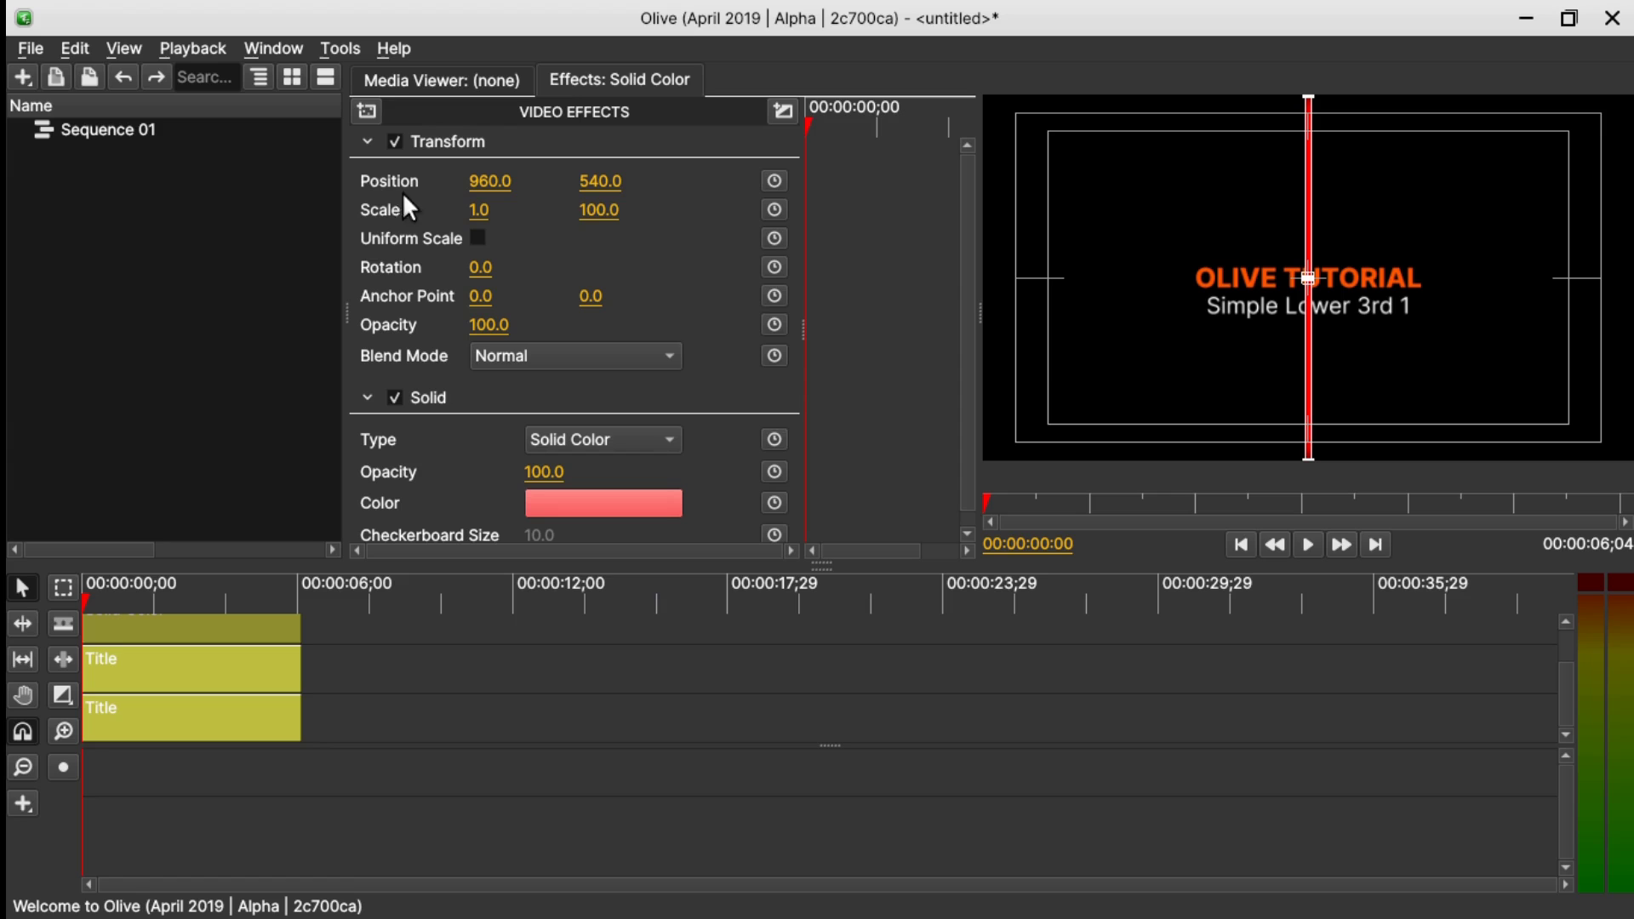
{"action": "left_click", "coordinate": [600, 210]}
{"action": "type", "text": "20"}
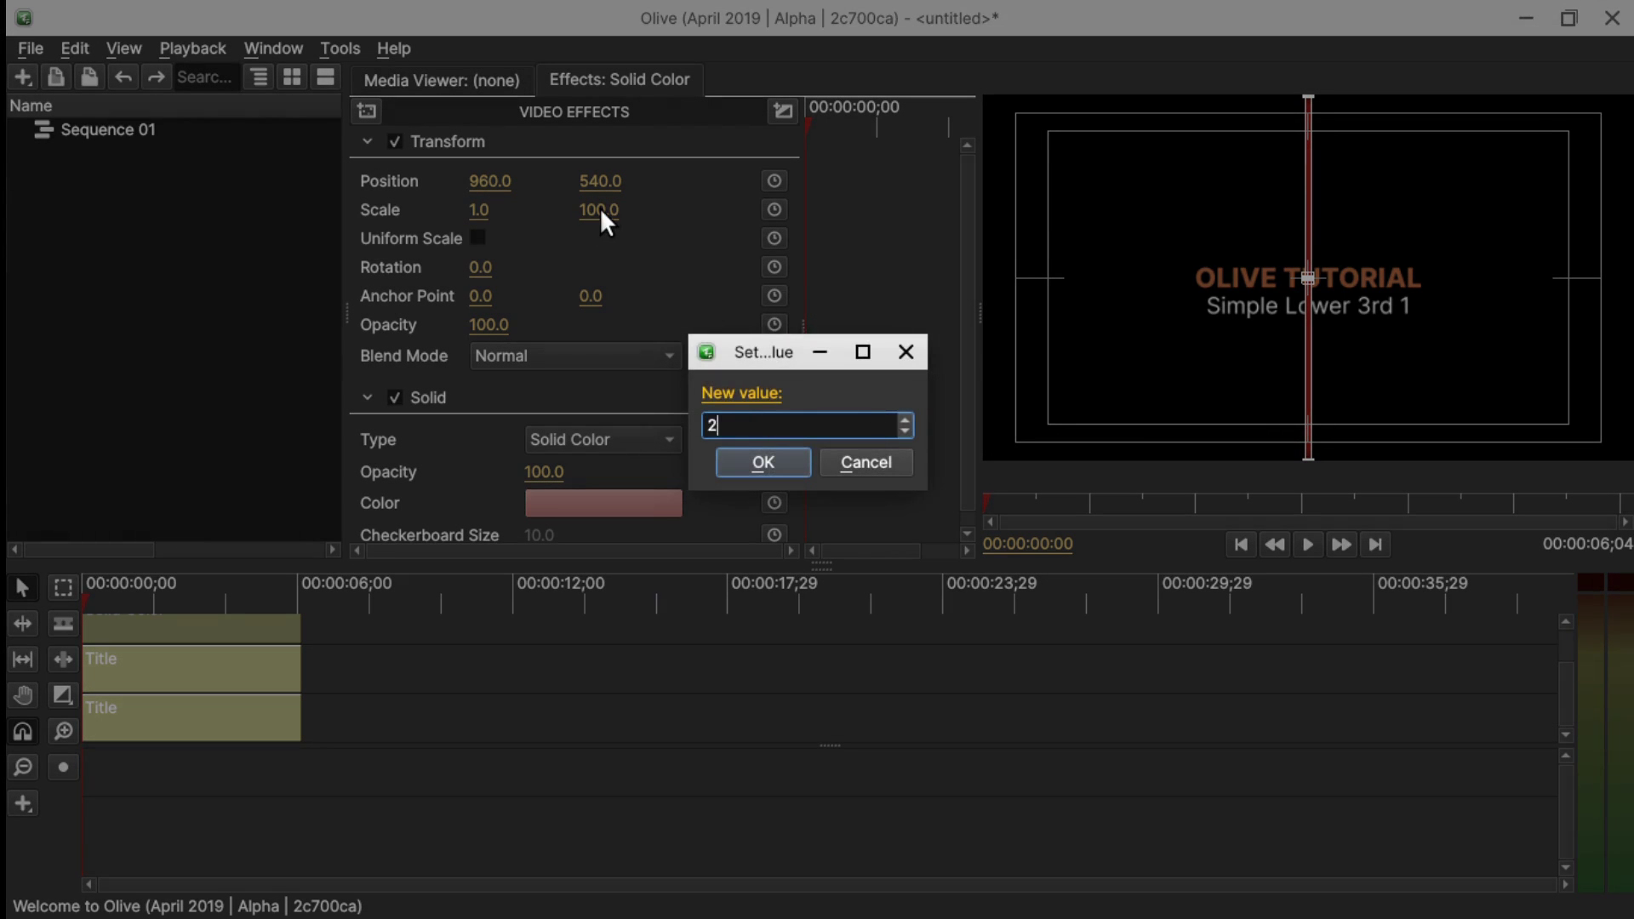
{"action": "key", "text": "Return"}
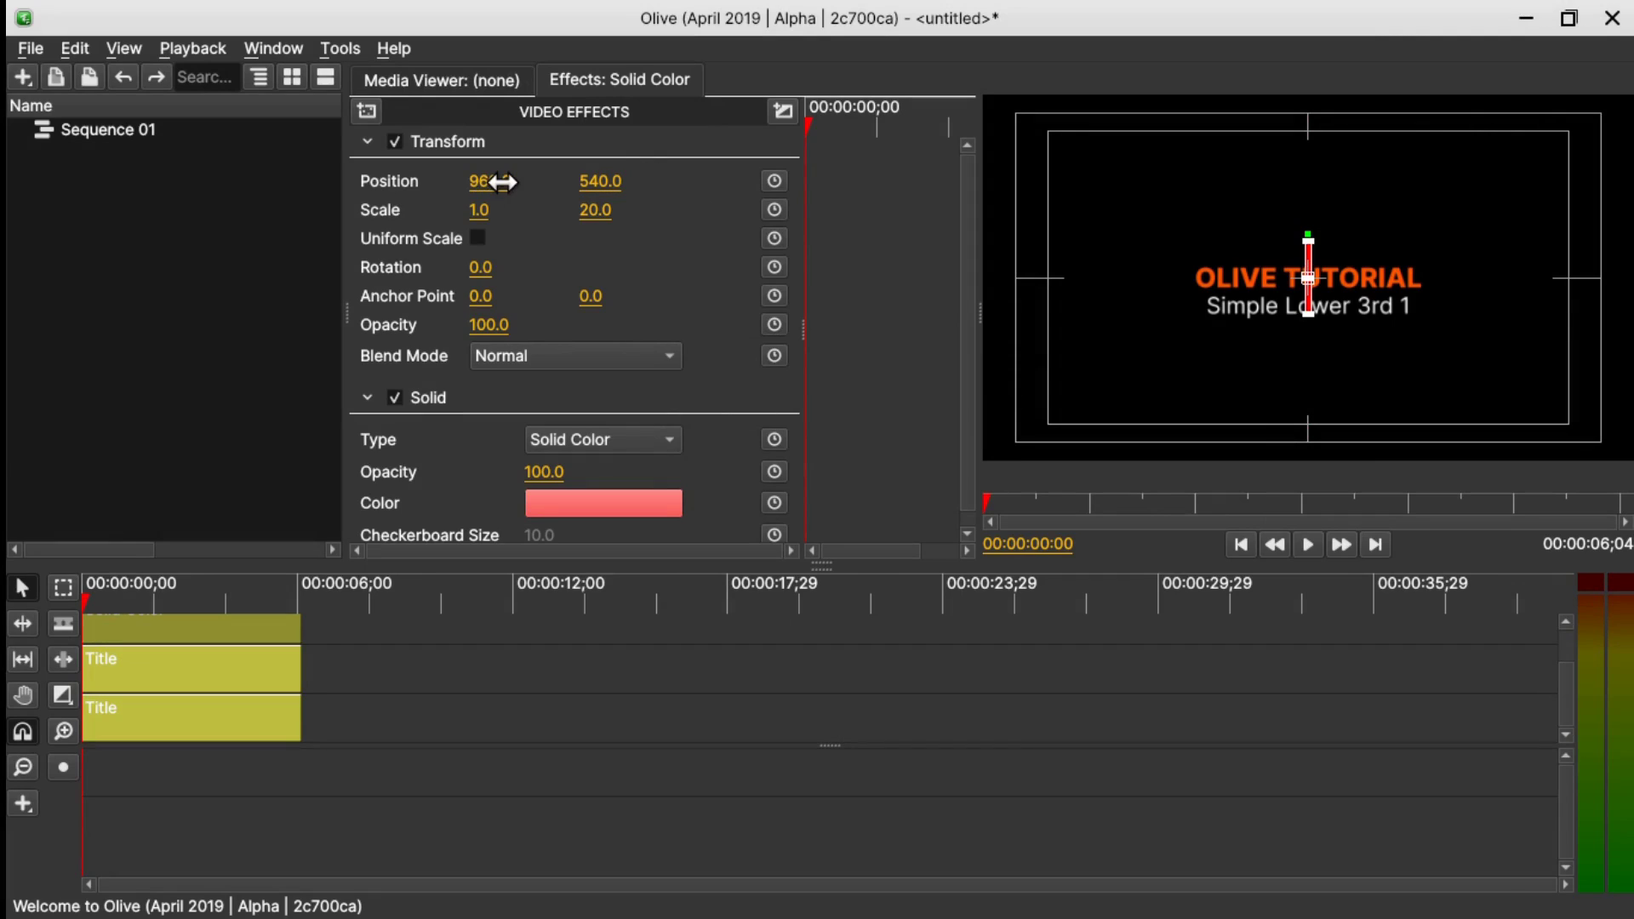
{"action": "mouse_move", "coordinate": [504, 181]}
{"action": "left_mouse_down"}
{"action": "mouse_move", "coordinate": [341, 183]}
{"action": "mouse_move", "coordinate": [506, 182]}
{"action": "left_mouse_up"}
{"action": "scroll", "coordinate": [326, 664], "scroll_direction": "up", "scroll_amount": 1}
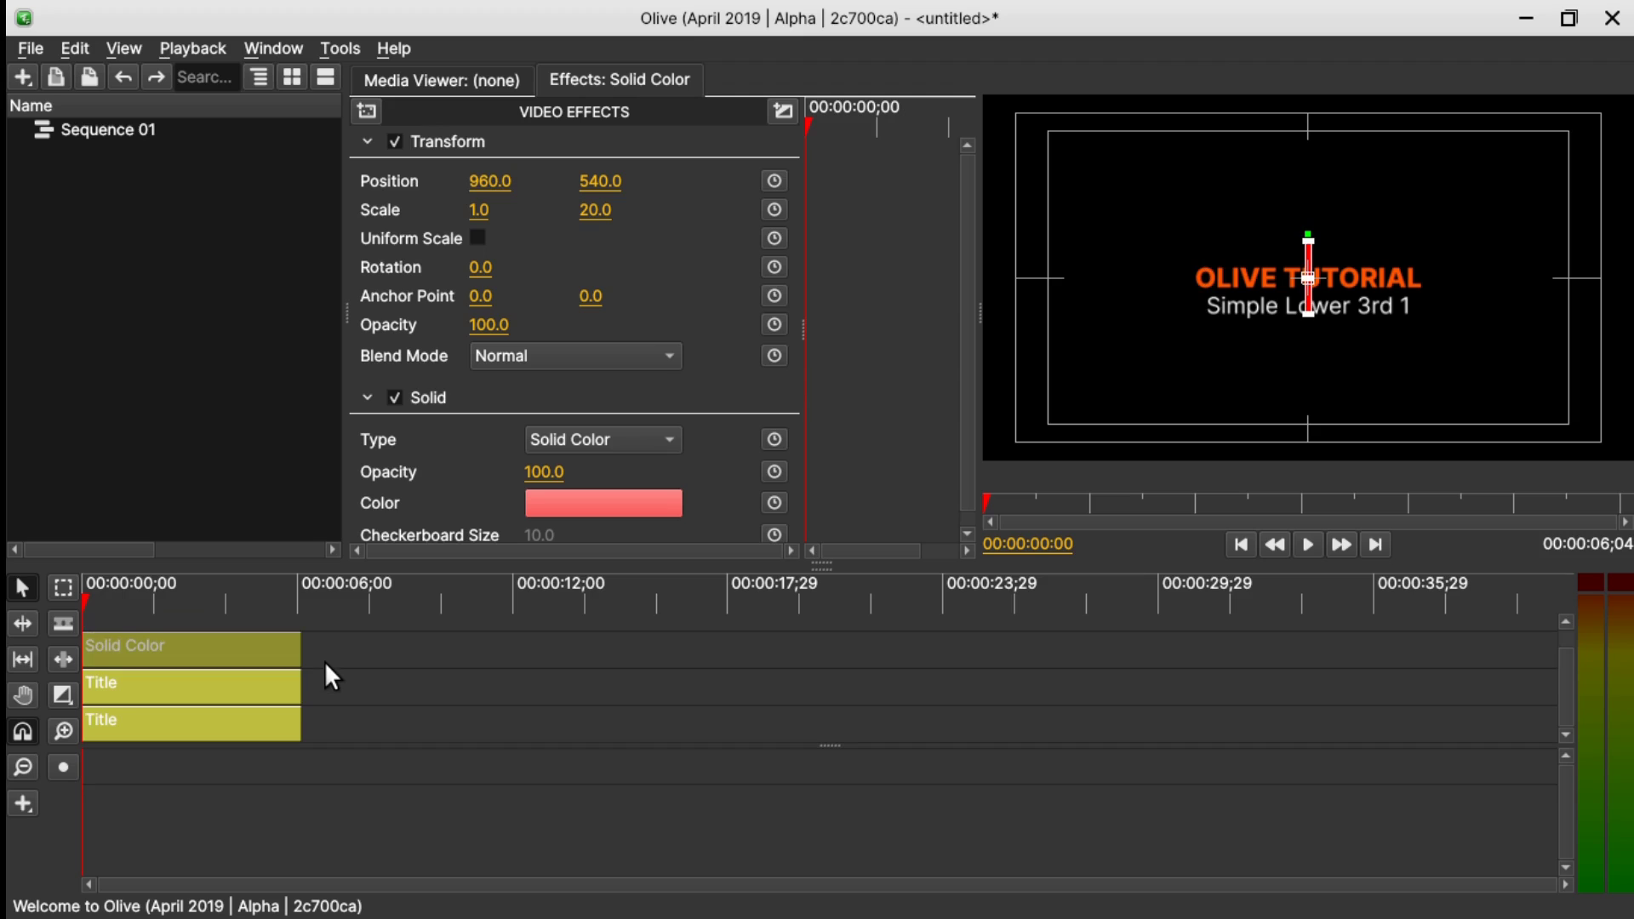
{"action": "left_click", "coordinate": [400, 647]}
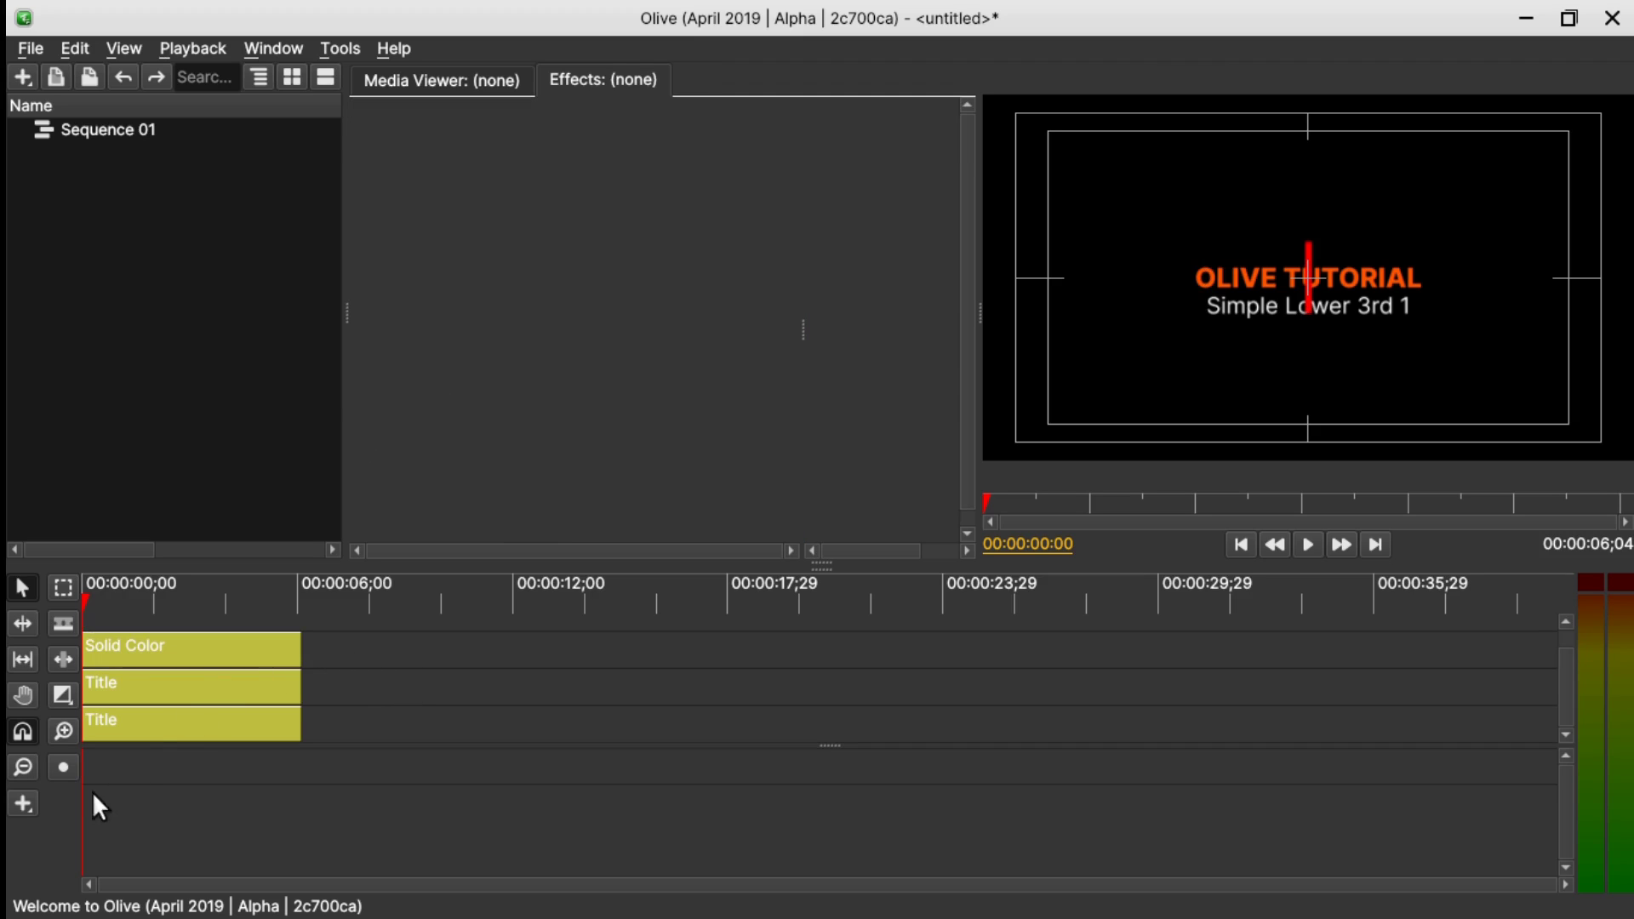
- Add another Title clip on the timeline
{"action": "left_click", "coordinate": [23, 803]}
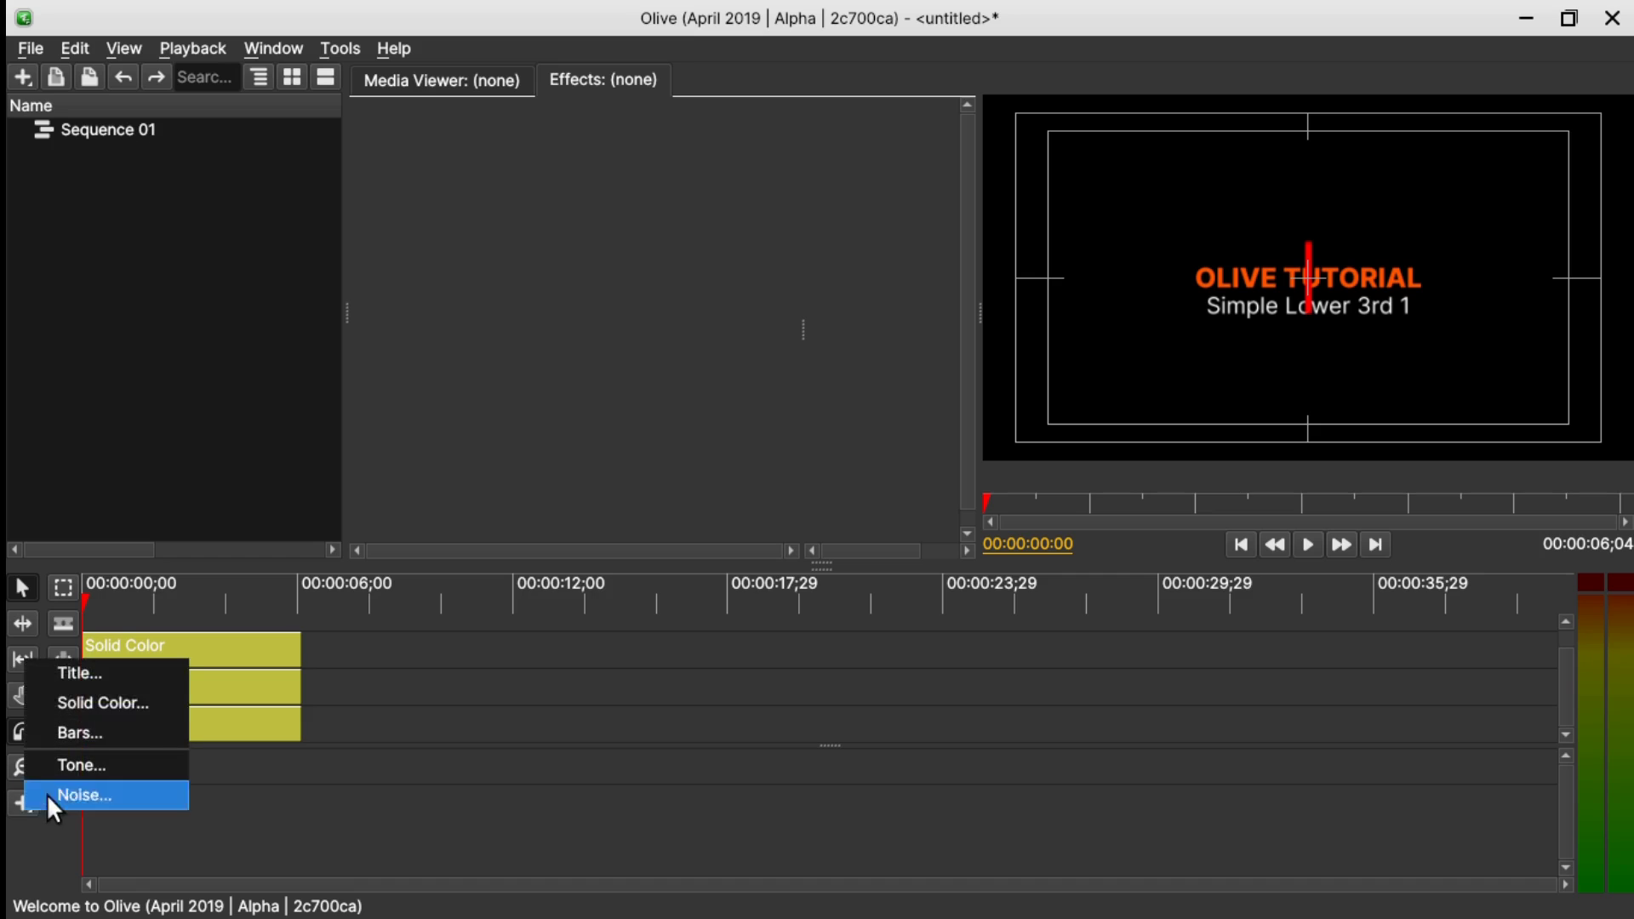
{"action": "left_click", "coordinate": [80, 674]}
{"action": "left_click_drag", "start_coordinate": [80, 620], "coordinate": [274, 621]}
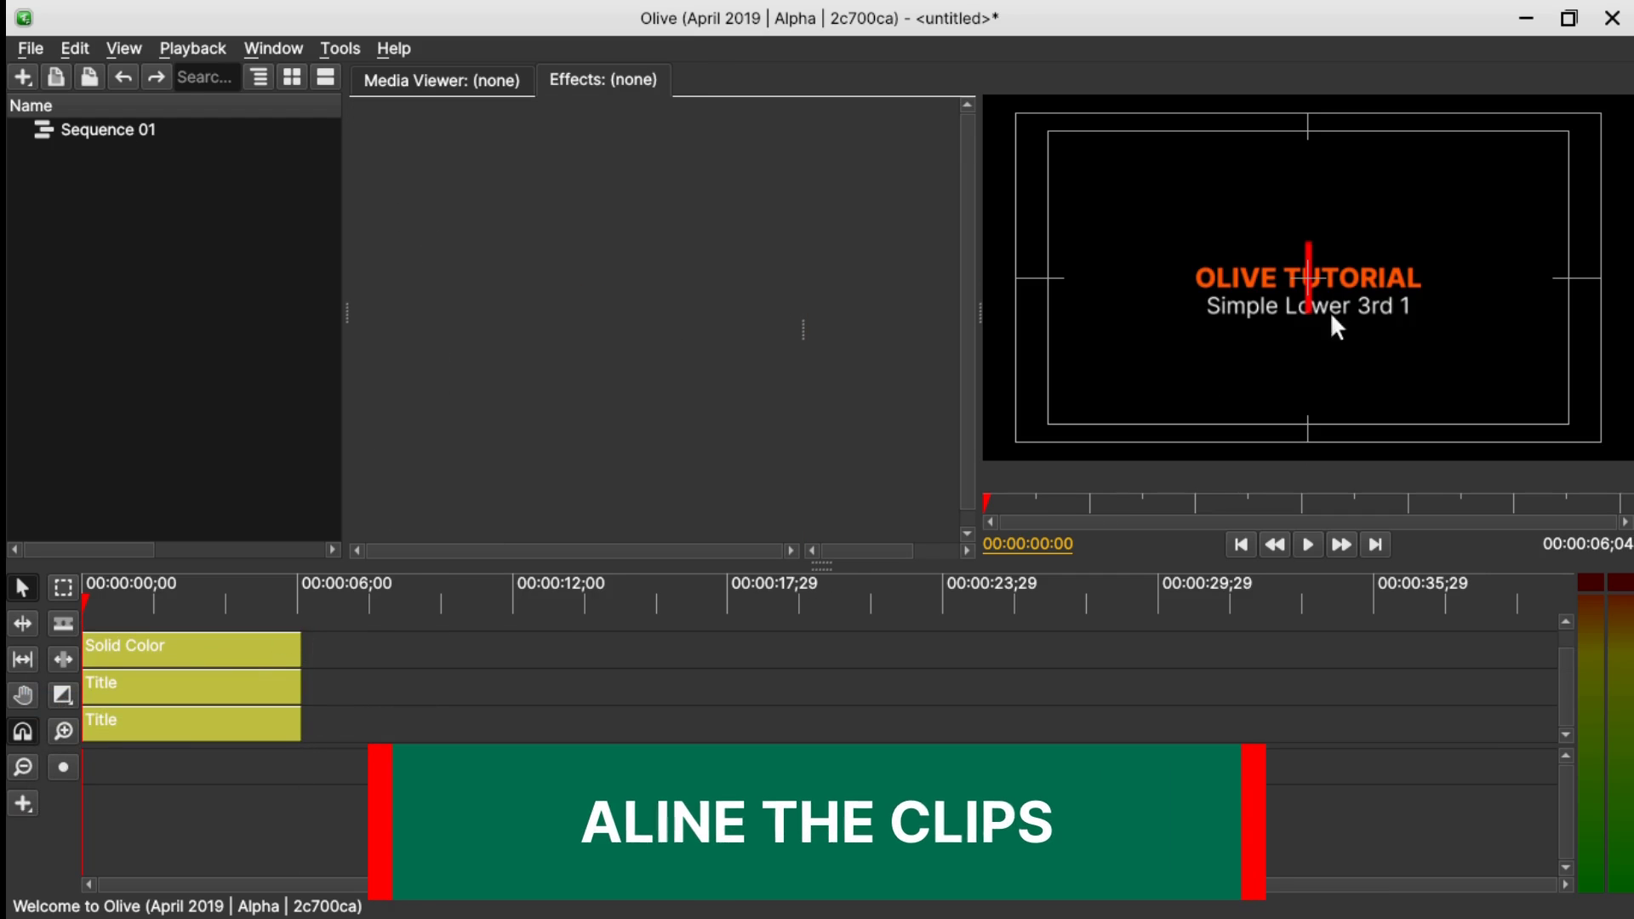
- Move both the OLIVE TUTORIAL title and the subtitle to the right
{"action": "left_click", "coordinate": [182, 724]}
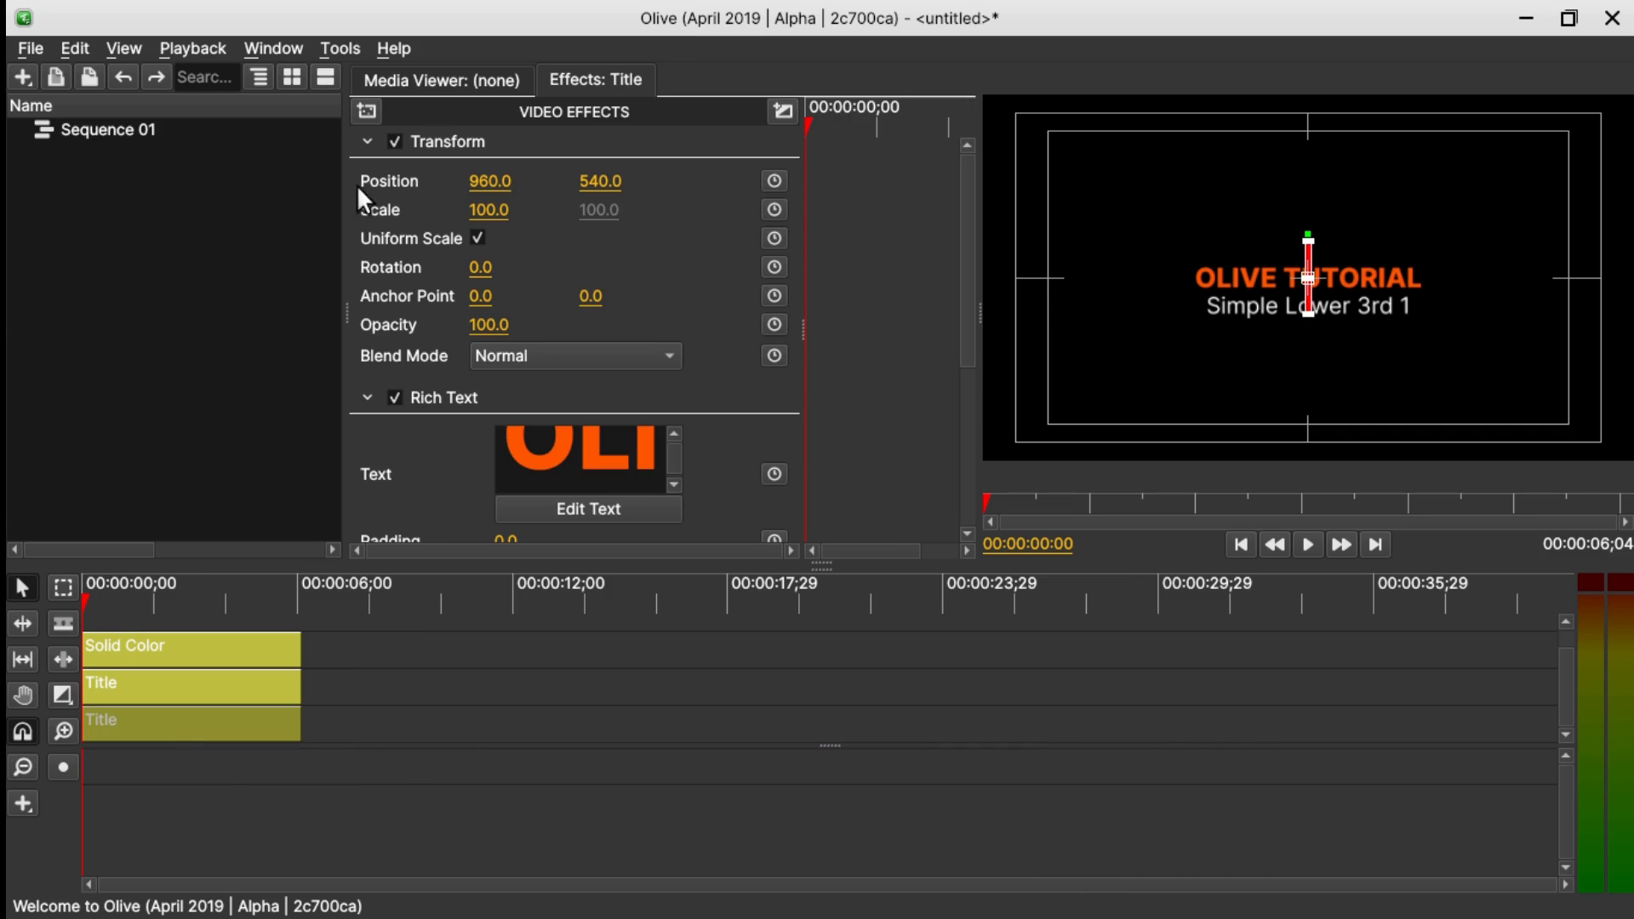
{"action": "left_click_drag", "start_coordinate": [488, 187], "coordinate": [662, 187]}
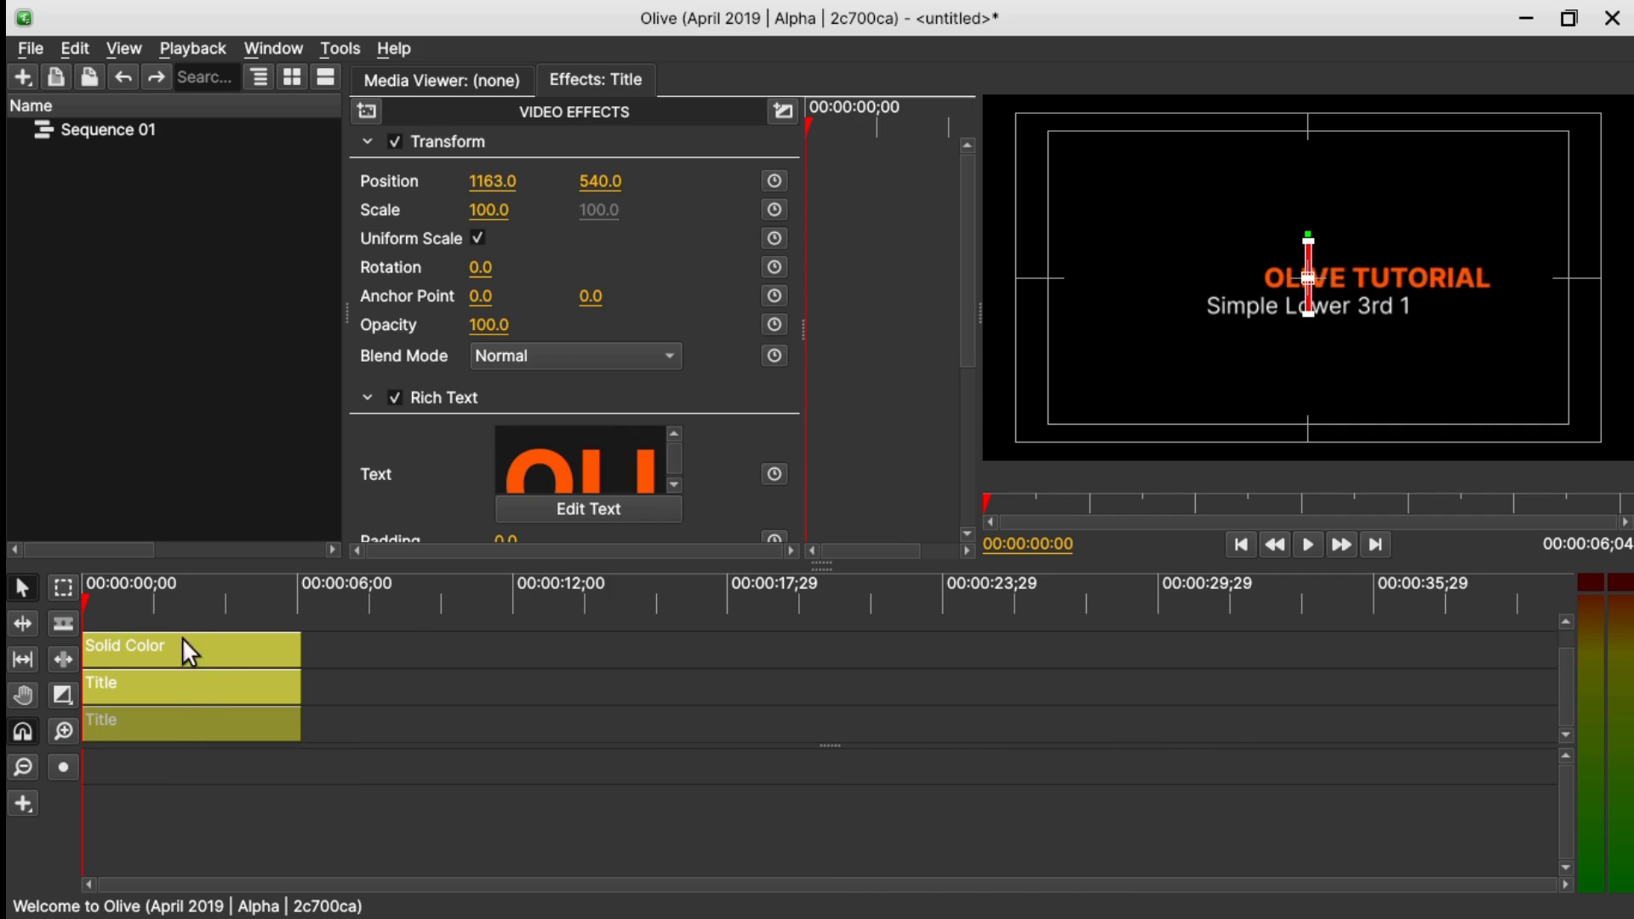
{"action": "left_click", "coordinate": [189, 688]}
{"action": "left_click_drag", "start_coordinate": [496, 181], "coordinate": [635, 182]}
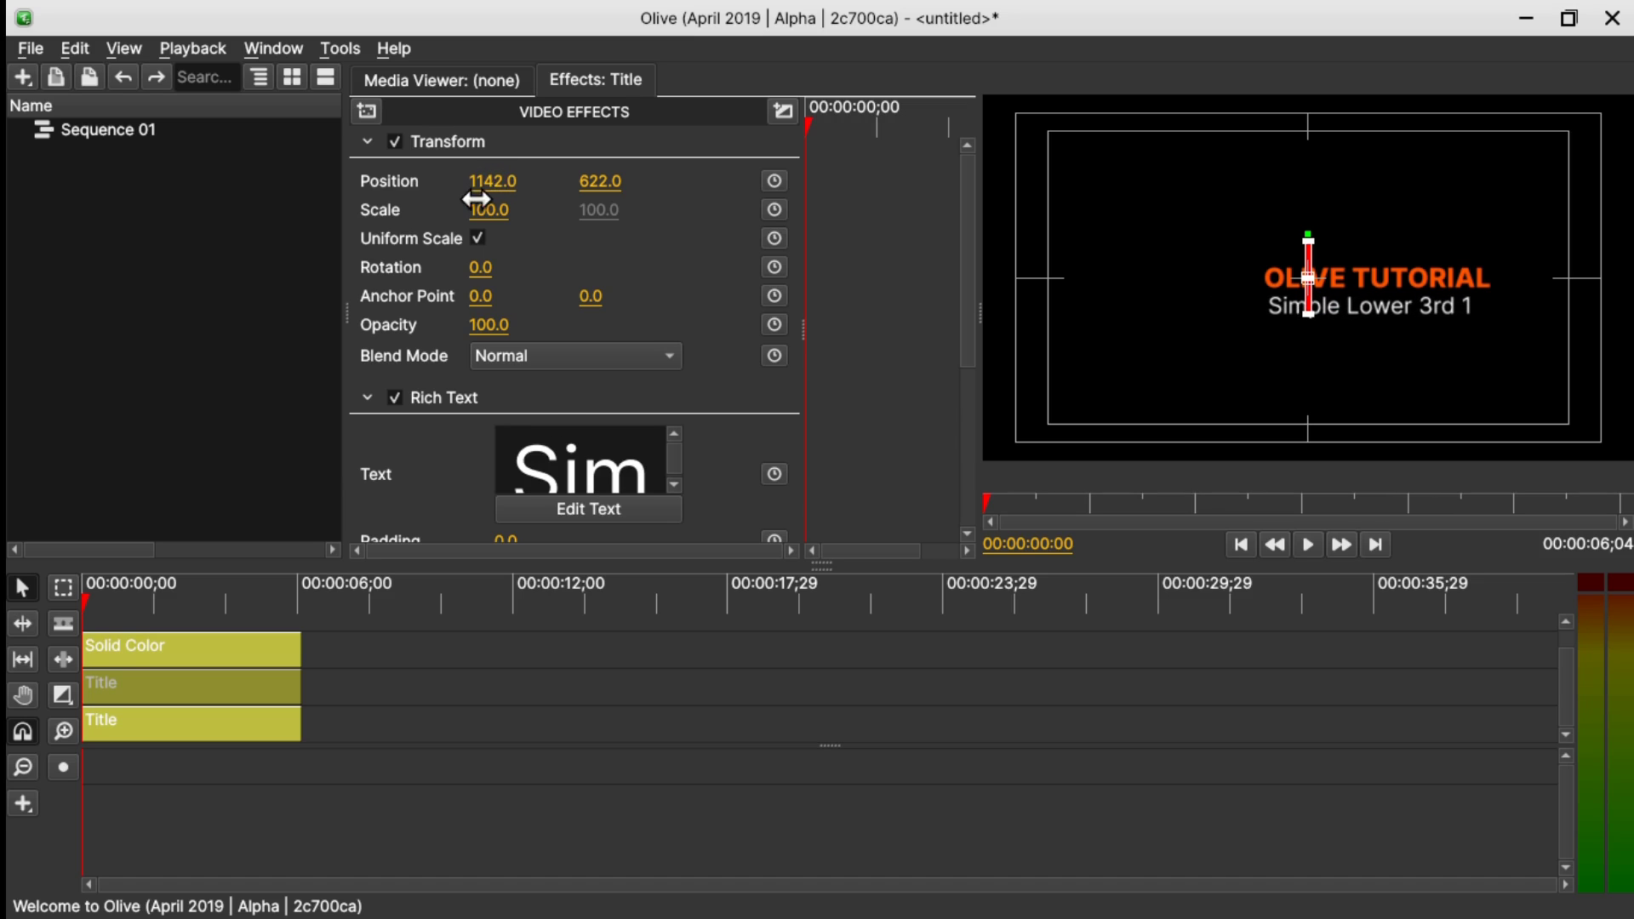
- Place the red line at X 819, Y 586 along the text's left edge
{"action": "left_click", "coordinate": [160, 644]}
{"action": "left_click_drag", "start_coordinate": [490, 181], "coordinate": [370, 181]}
{"action": "left_click_drag", "start_coordinate": [613, 189], "coordinate": [652, 188]}
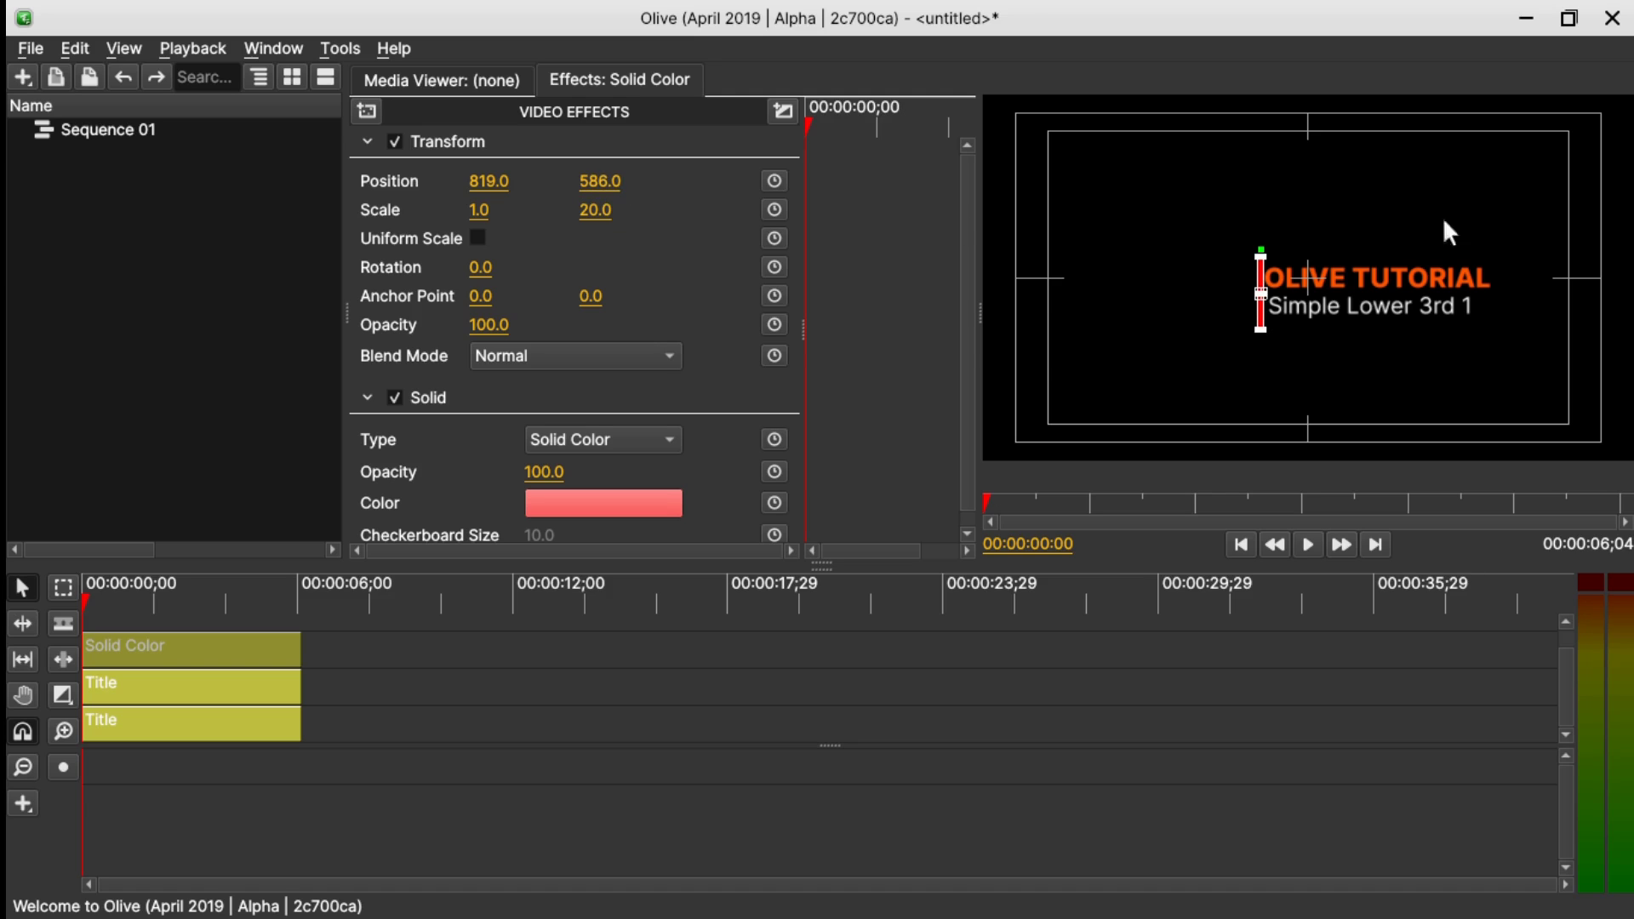
{"action": "left_click", "coordinate": [236, 763]}
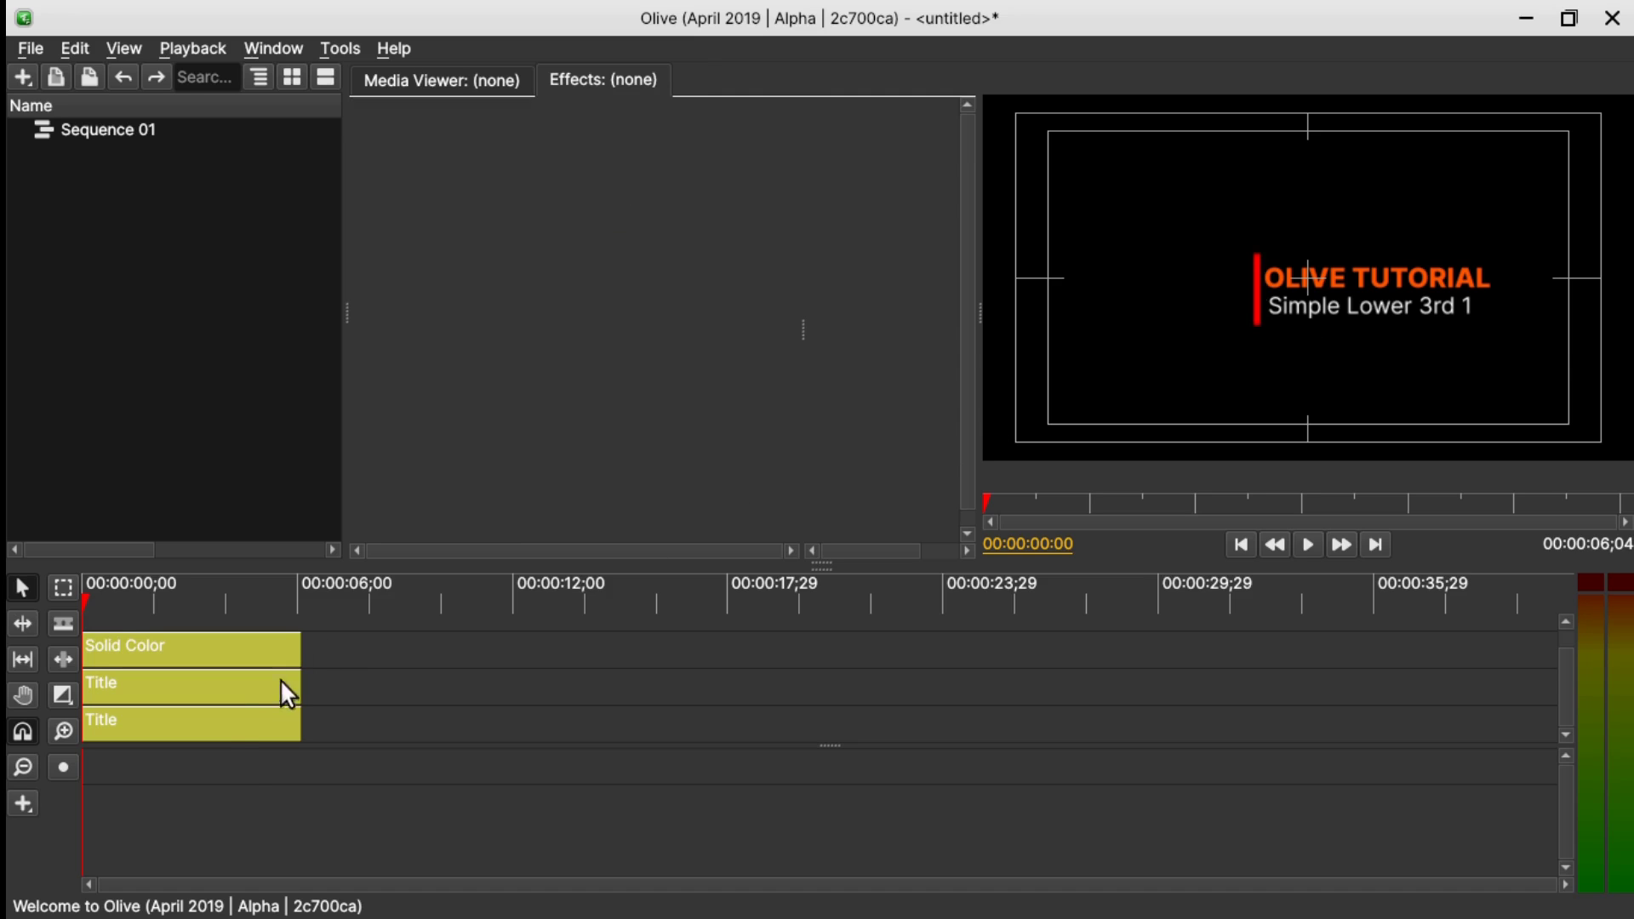
- Add a full-frame solid on a new top track and slide it to X -458
{"action": "left_click", "coordinate": [22, 805]}
{"action": "left_click", "coordinate": [75, 694]}
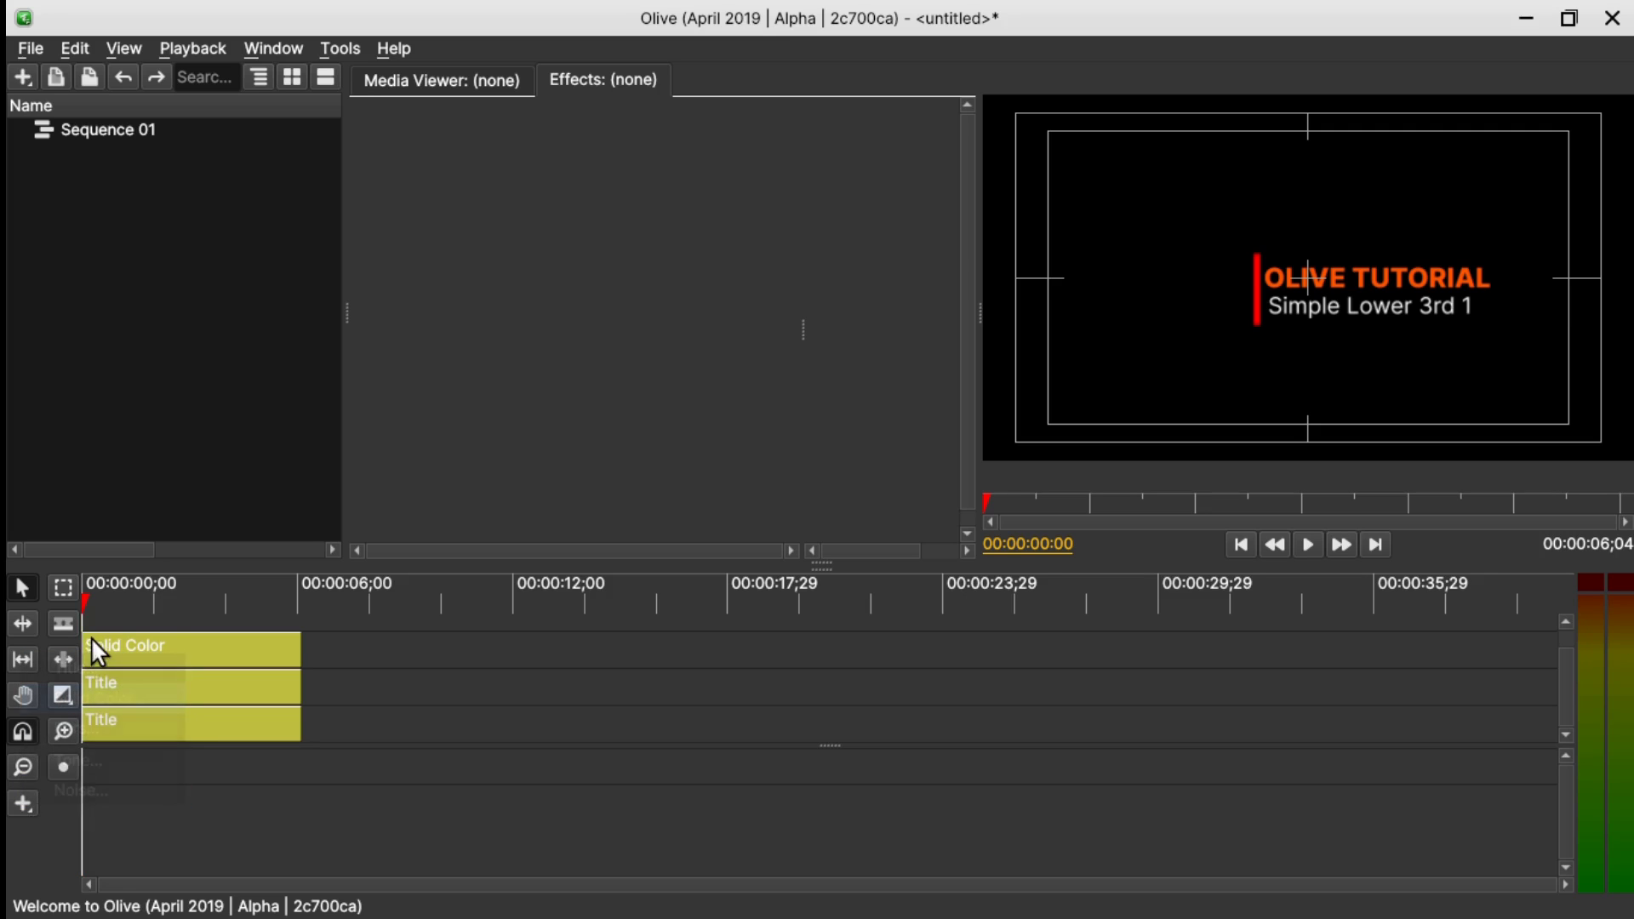
{"action": "left_click_drag", "start_coordinate": [78, 619], "coordinate": [291, 652]}
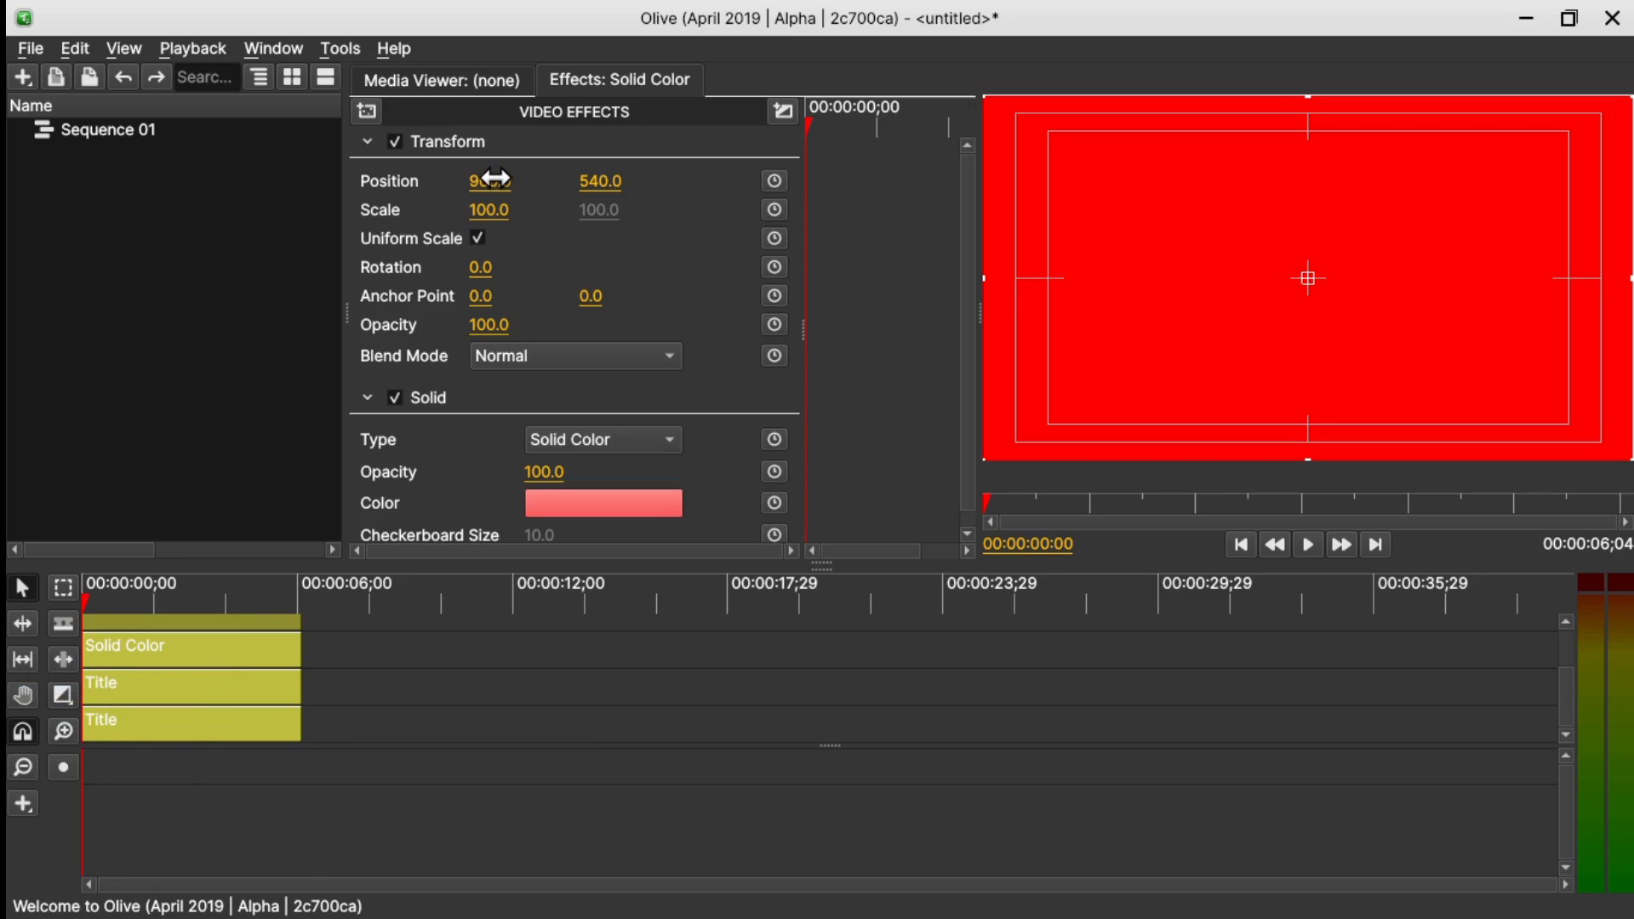
{"action": "left_click_drag", "start_coordinate": [490, 181], "coordinate": [490, 181]}
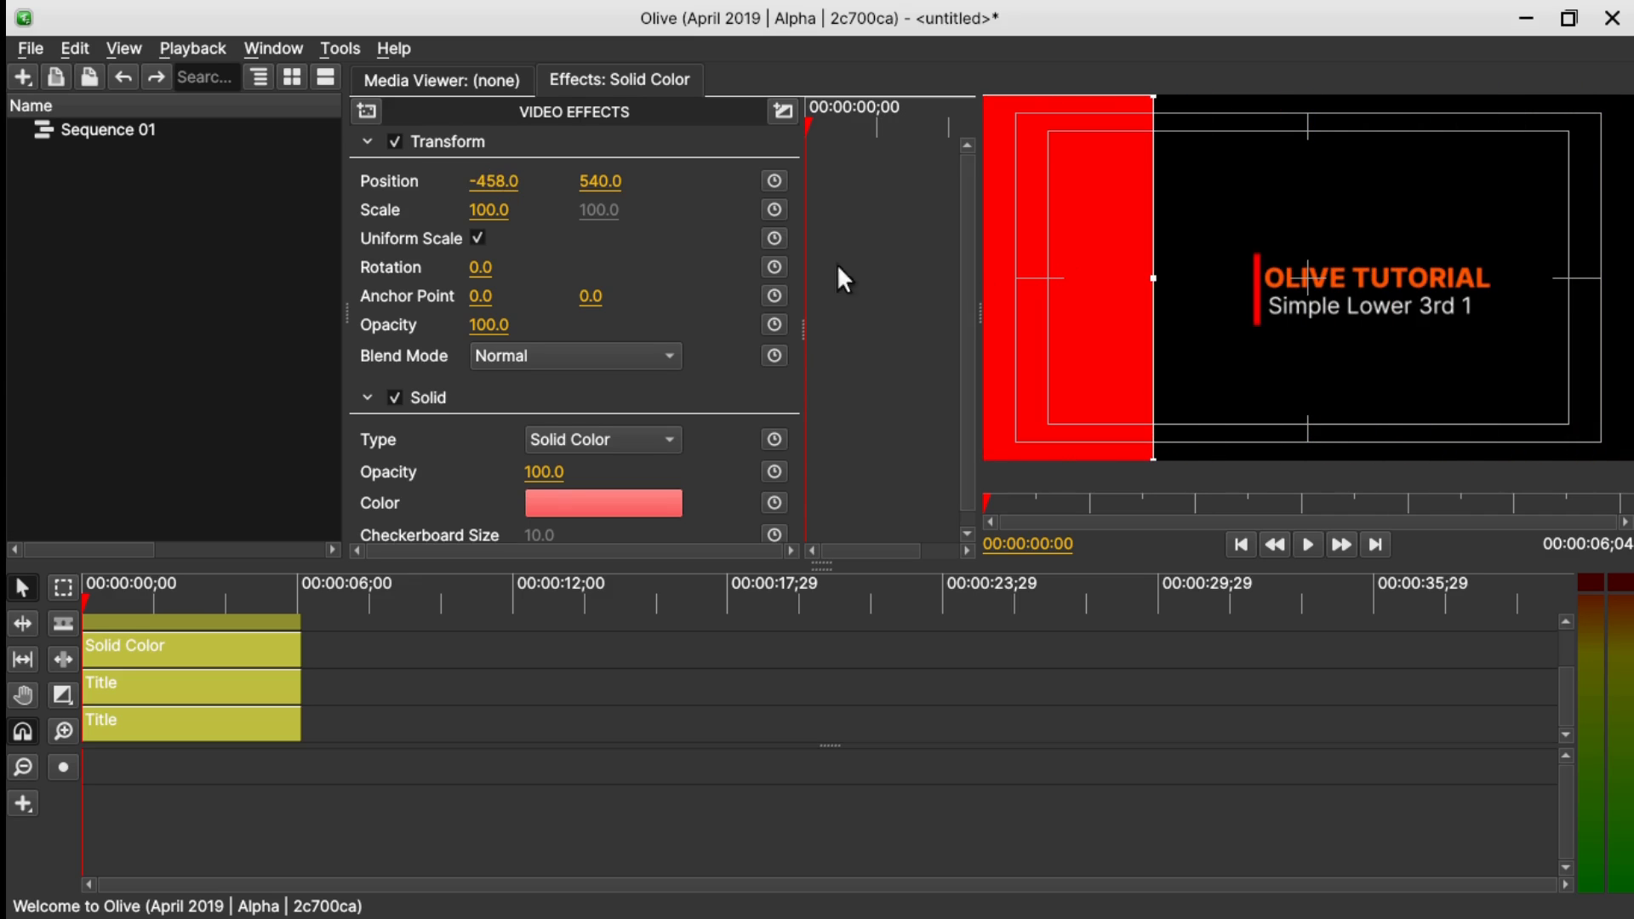
{"action": "scroll", "coordinate": [815, 450], "scroll_direction": "down", "scroll_amount": 1}
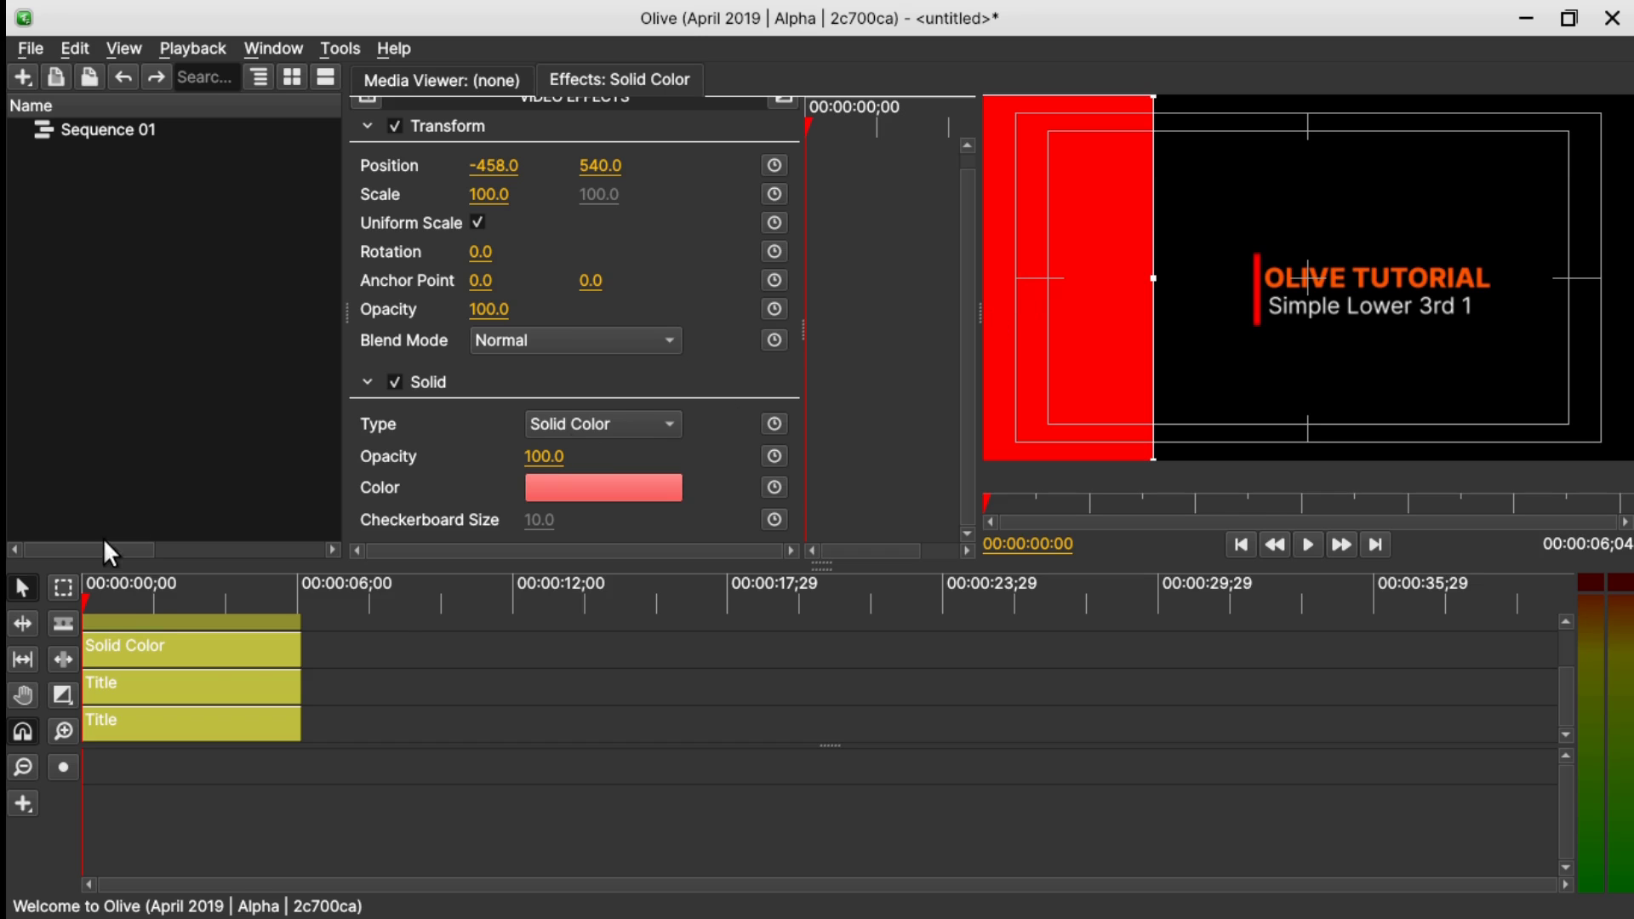
- Color the solid teal #00aa7f at 50% opacity, then deselect it
{"action": "left_click", "coordinate": [576, 496]}
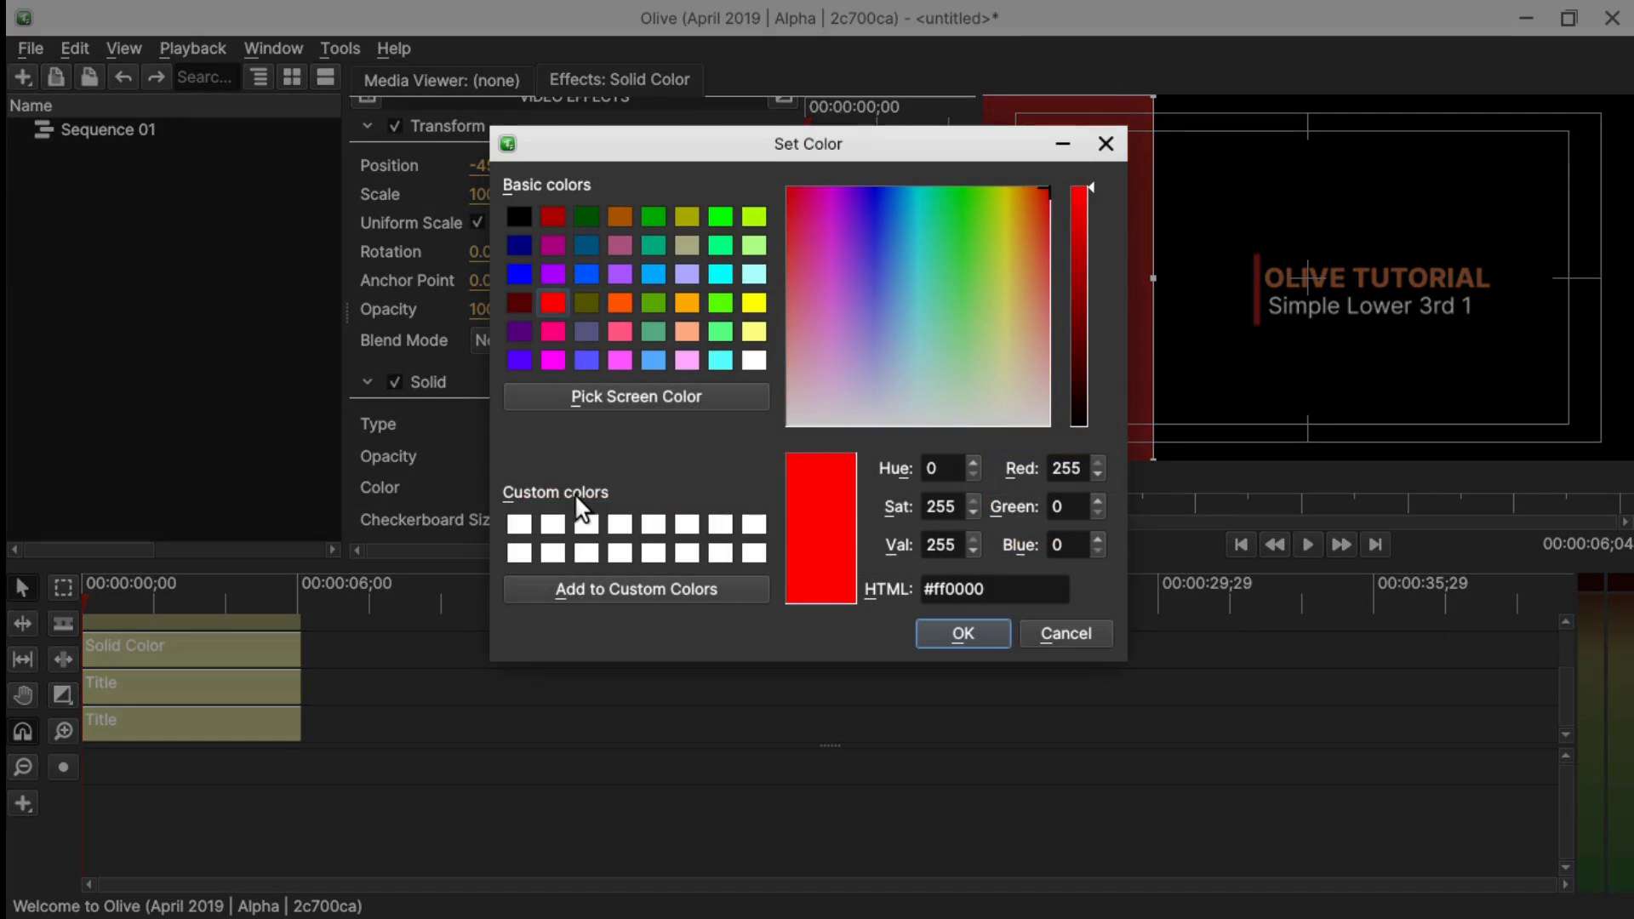
{"action": "left_click", "coordinate": [653, 246]}
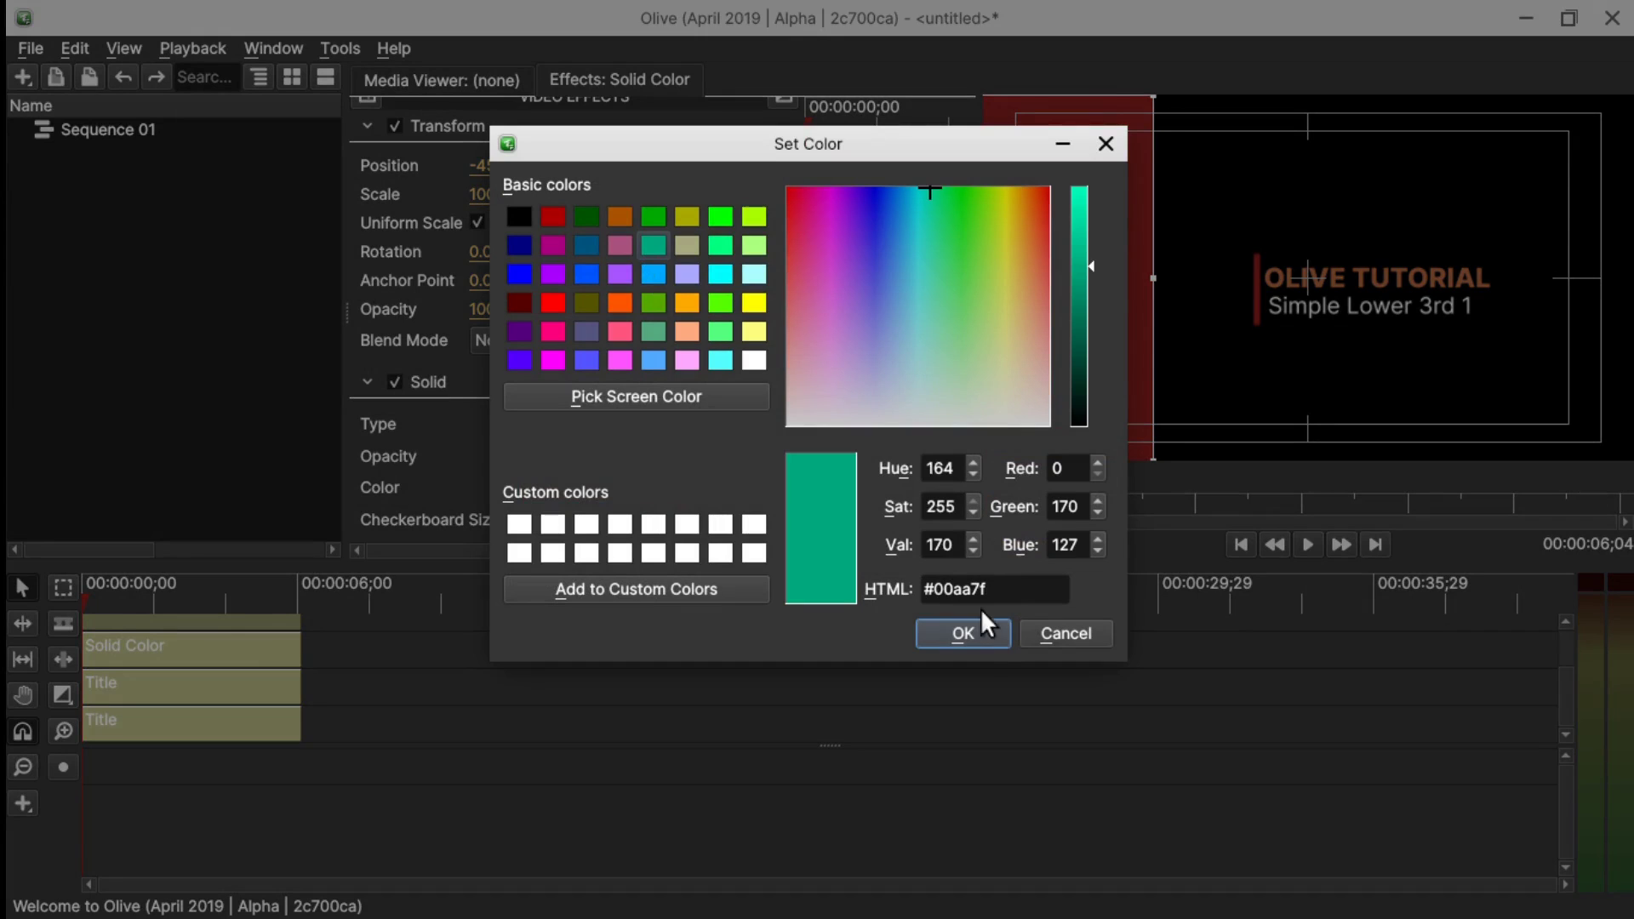
{"action": "left_click", "coordinate": [983, 640]}
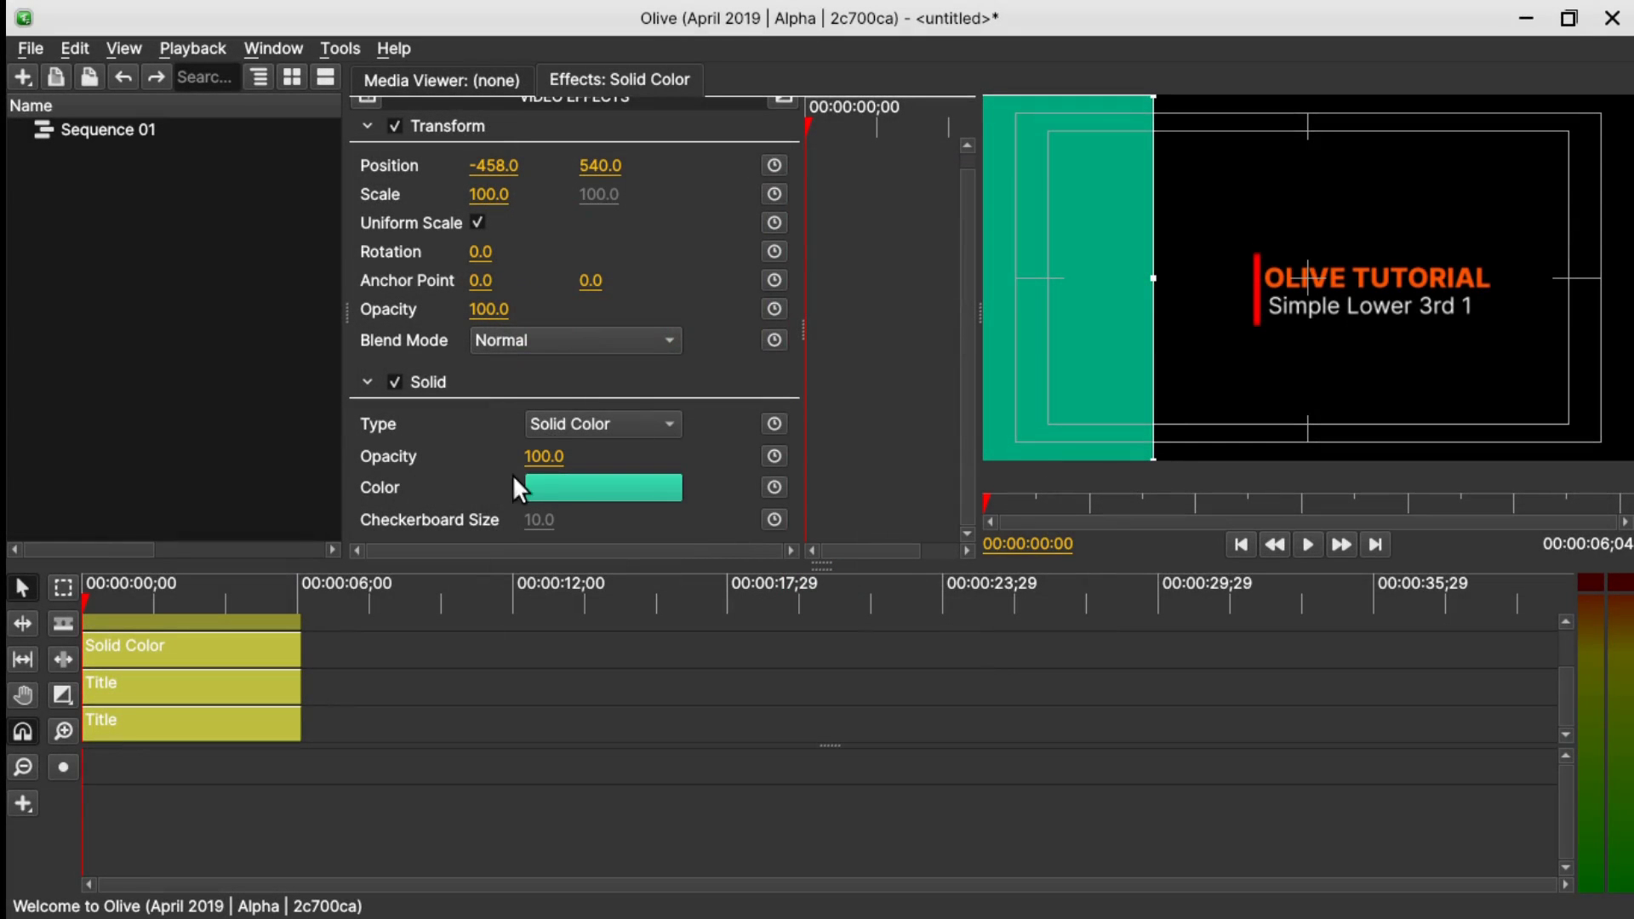
{"action": "left_click", "coordinate": [543, 451]}
{"action": "type", "text": "50"}
{"action": "key", "text": "Return"}
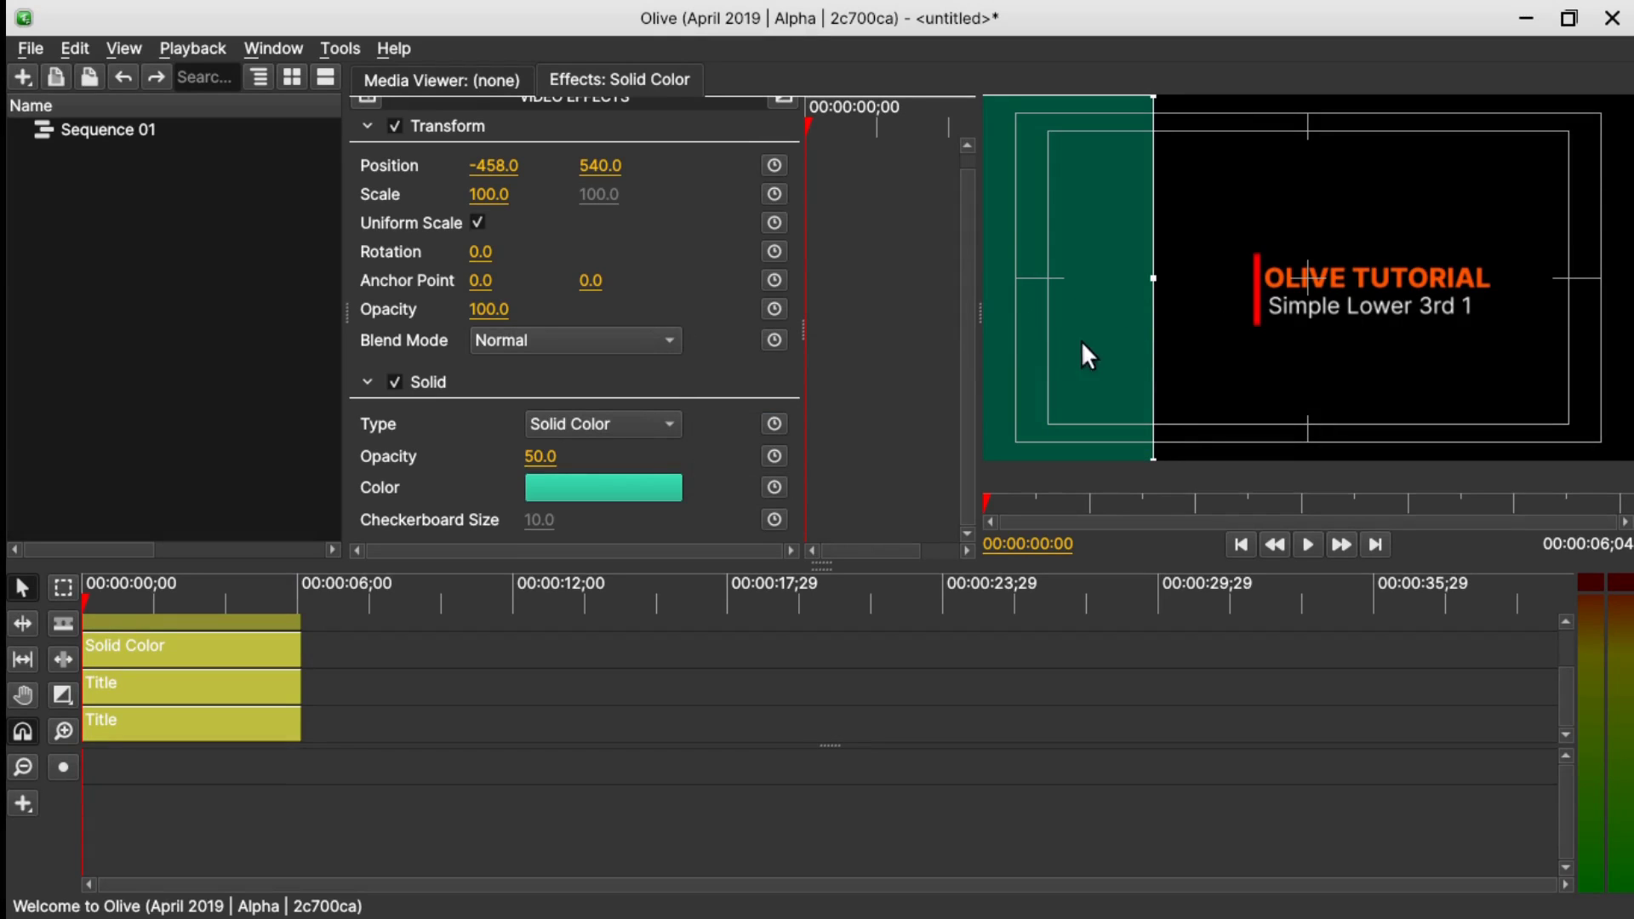
{"action": "left_click", "coordinate": [369, 654]}
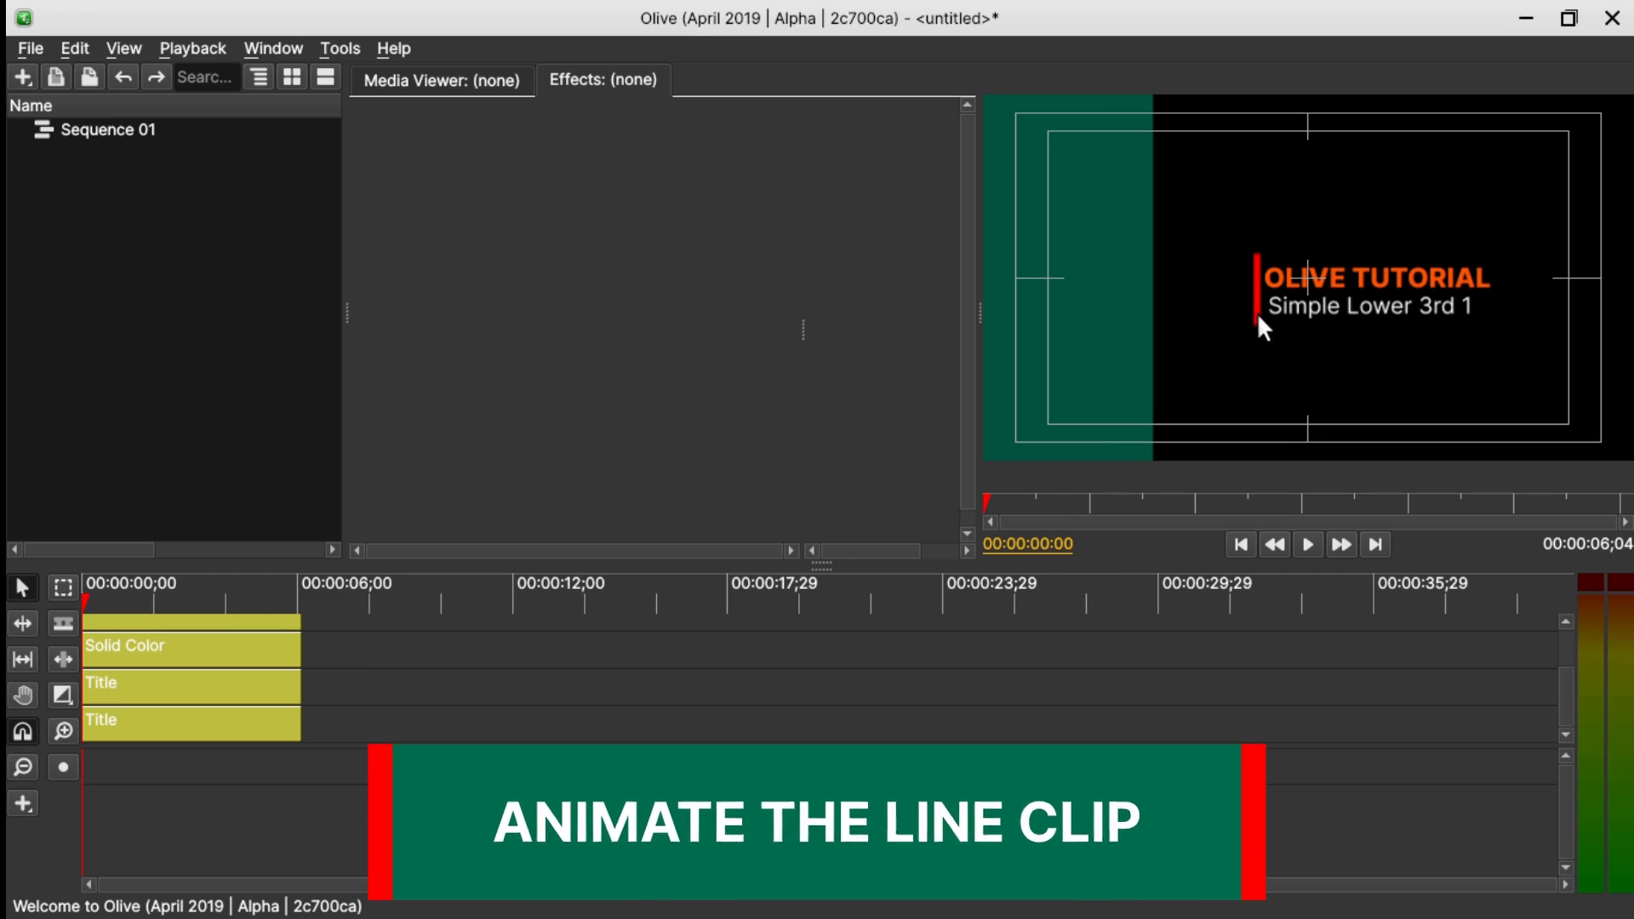
- Keyframe the red line at Position X 454 and Rotation 0 on frame 0
{"action": "left_click", "coordinate": [131, 655]}
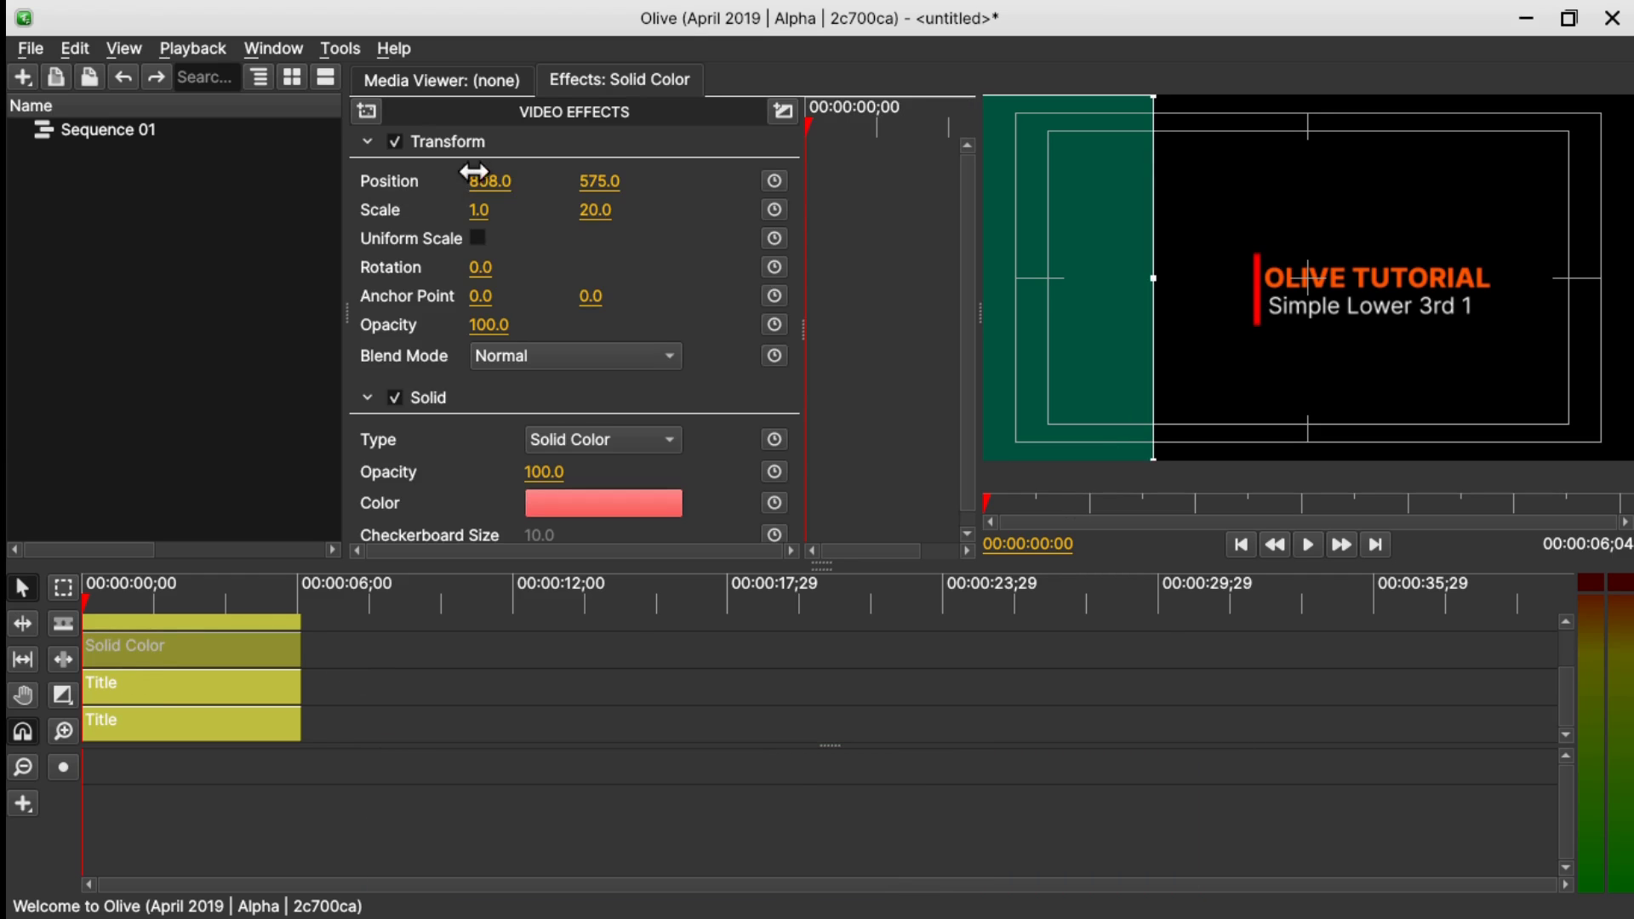
{"action": "left_click_drag", "start_coordinate": [497, 181], "coordinate": [196, 182]}
{"action": "left_click", "coordinate": [770, 184]}
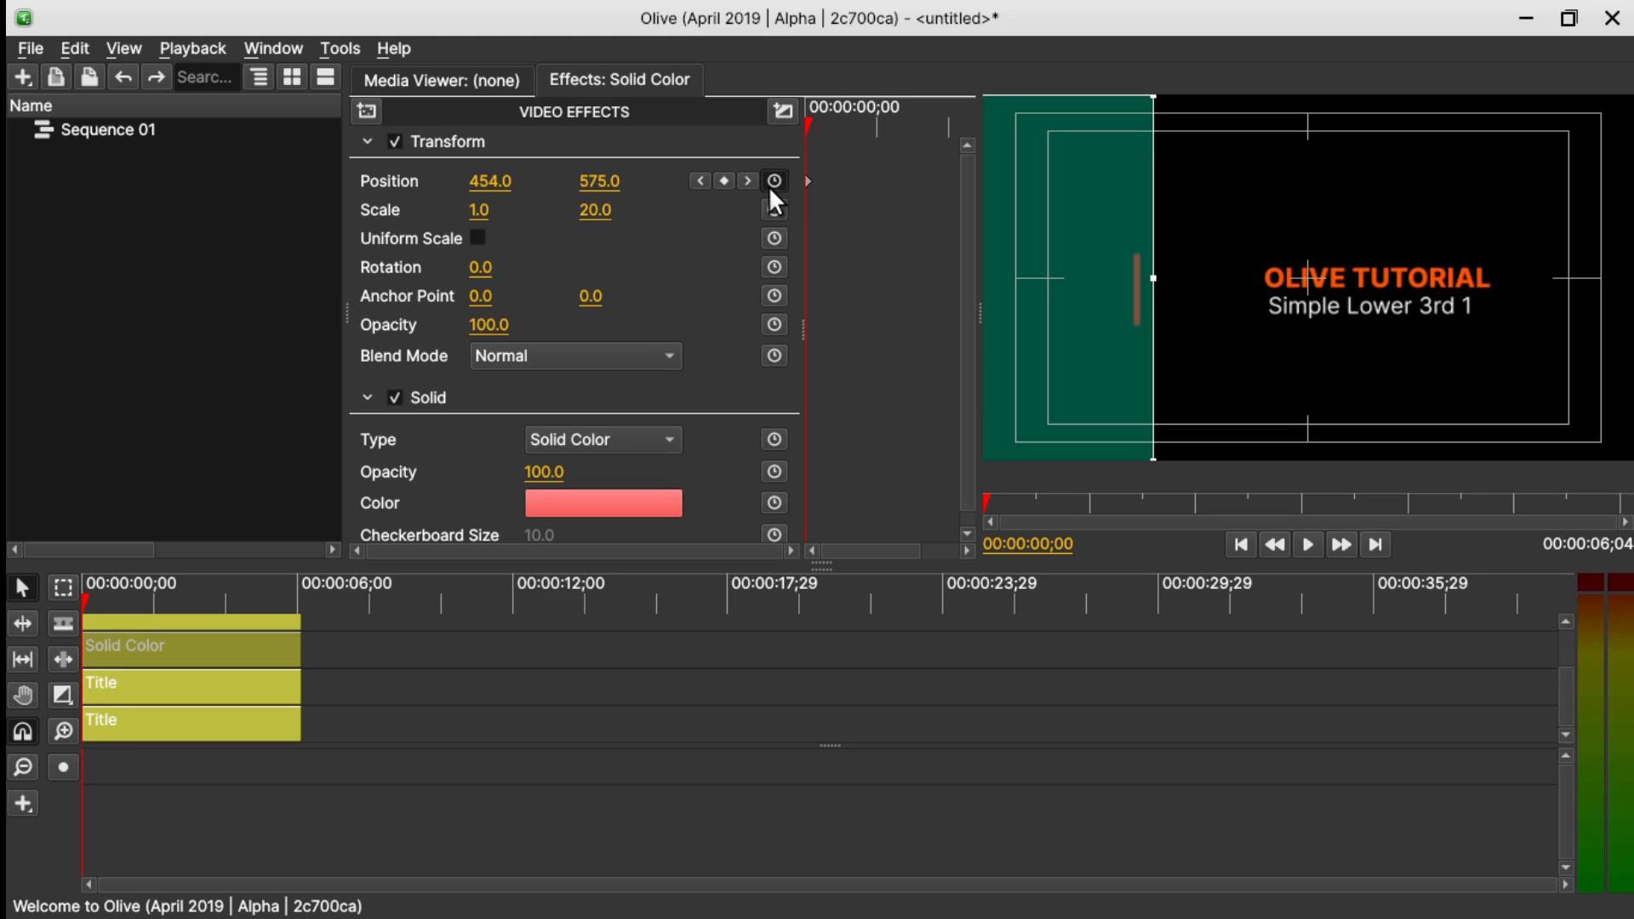
{"action": "left_click", "coordinate": [774, 267]}
- At frame 00;17, set the line's Position X to 798 and Rotation to 720
{"action": "left_click_drag", "start_coordinate": [805, 116], "coordinate": [822, 125]}
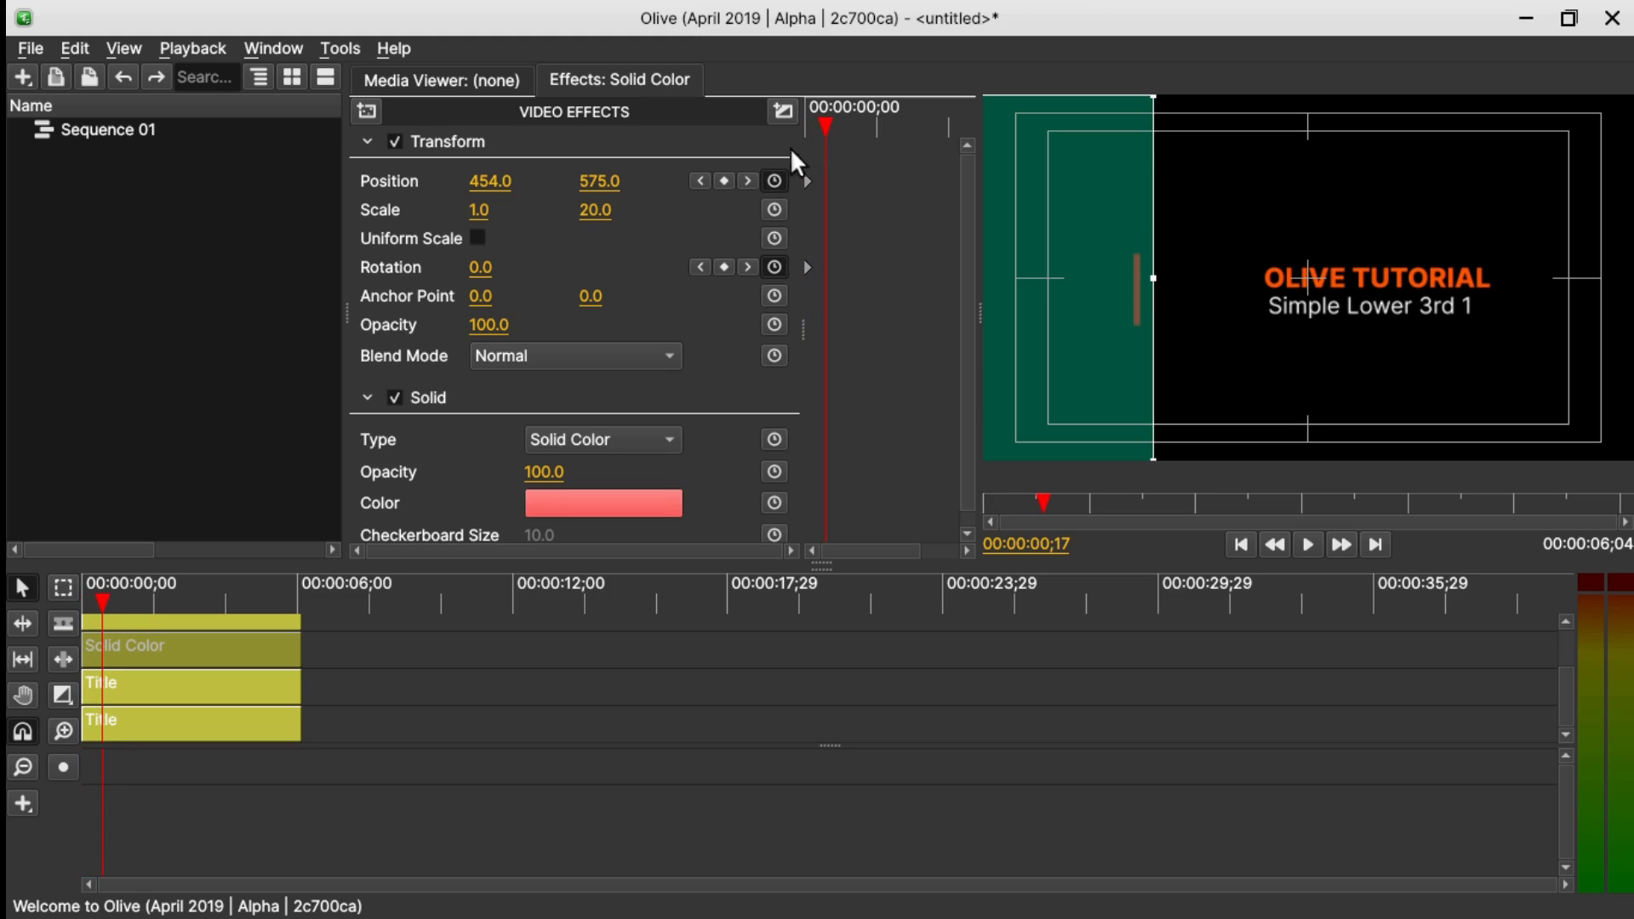
{"action": "left_click_drag", "start_coordinate": [499, 179], "coordinate": [529, 179]}
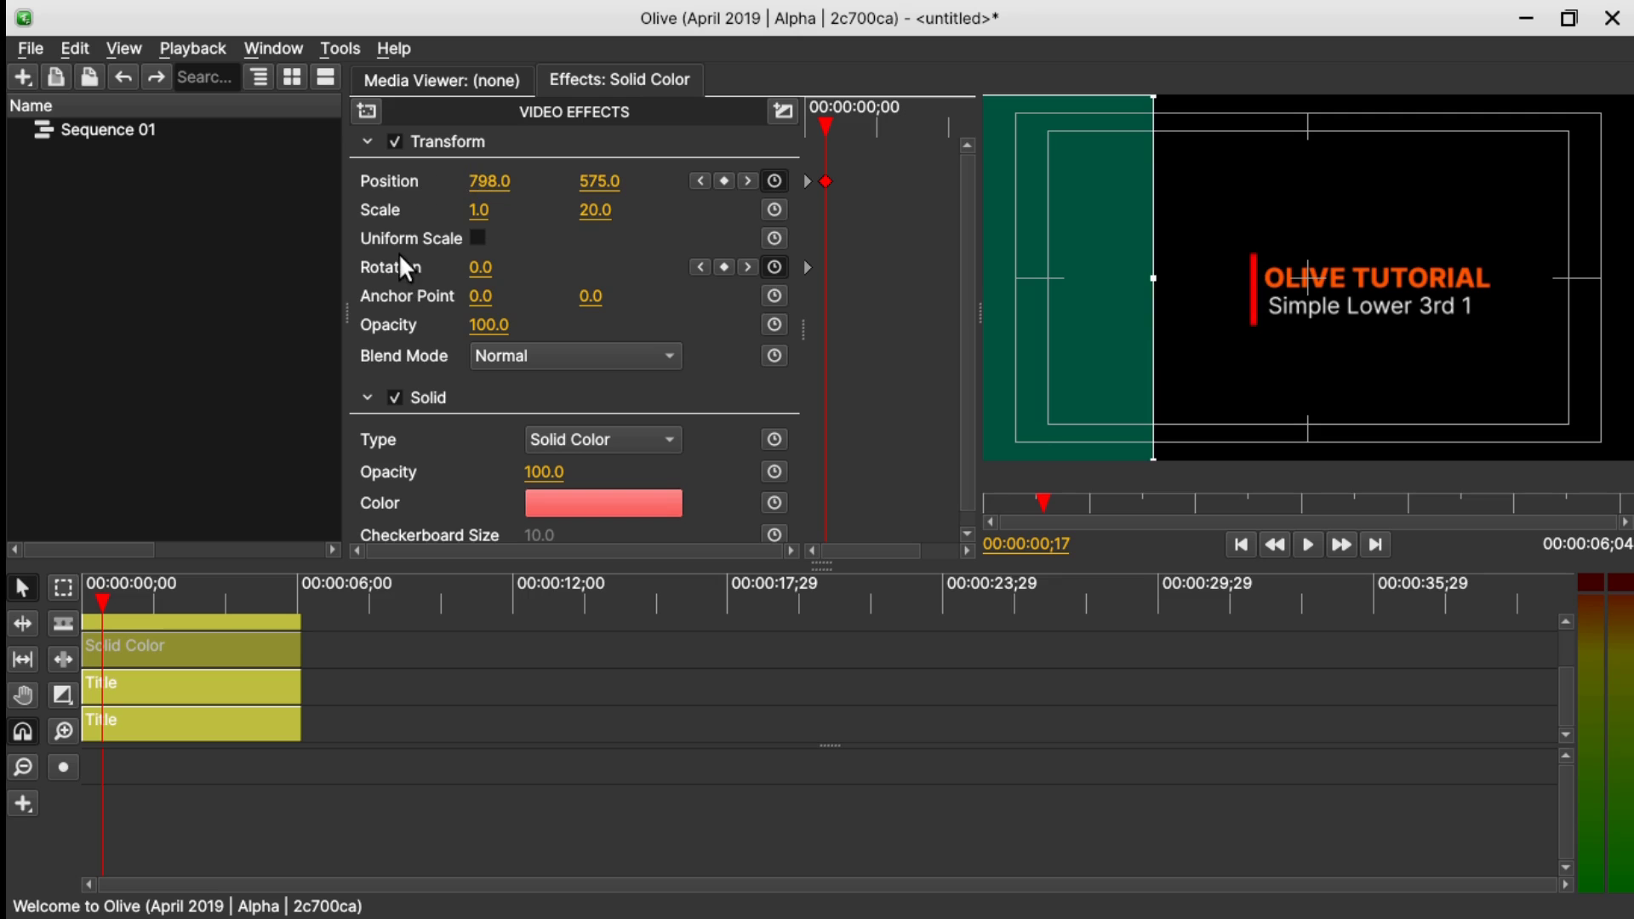
{"action": "left_click", "coordinate": [479, 269]}
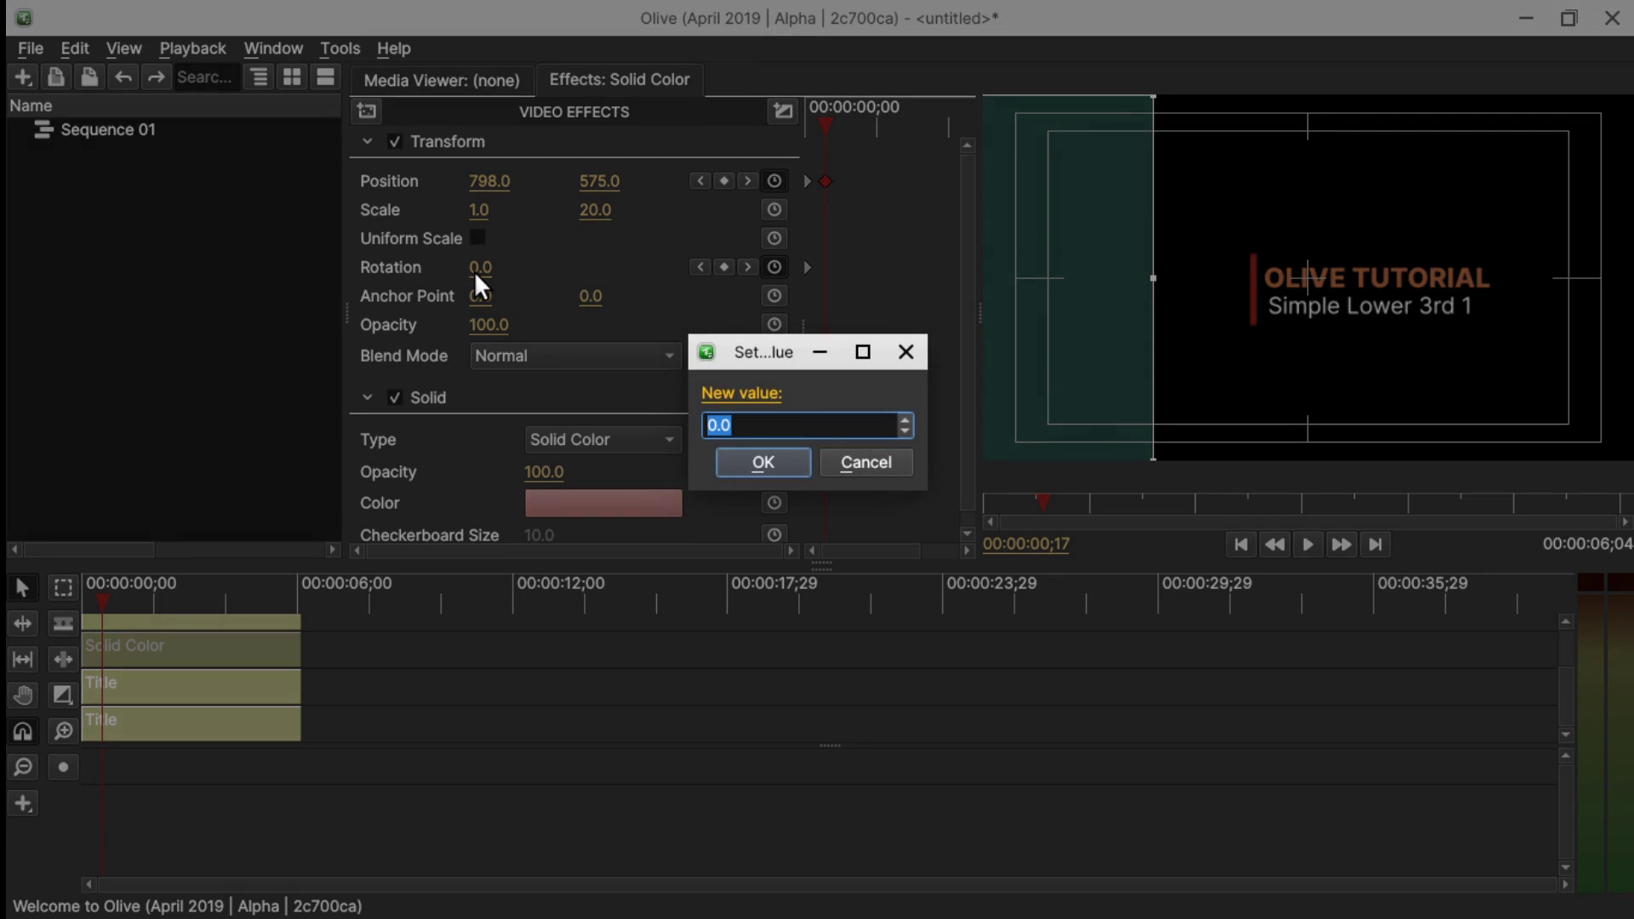
{"action": "type", "text": "720"}
{"action": "key", "text": "Return"}
- Play back and scrub the line animation to review its ending
{"action": "left_click_drag", "start_coordinate": [829, 120], "coordinate": [789, 126]}
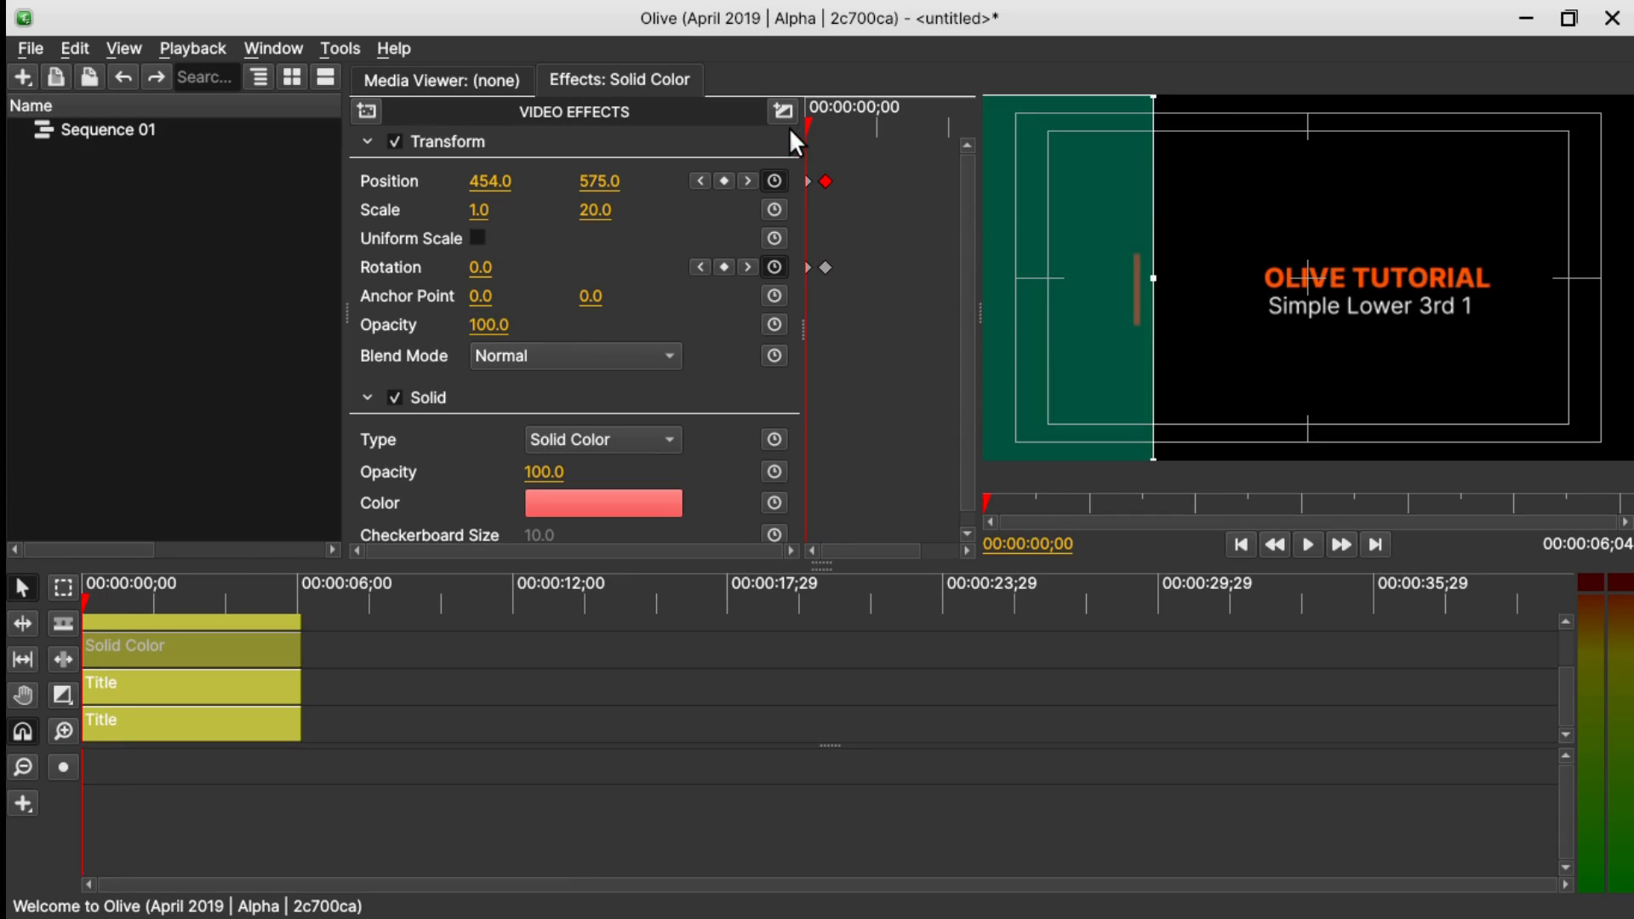
{"action": "key", "text": "space"}
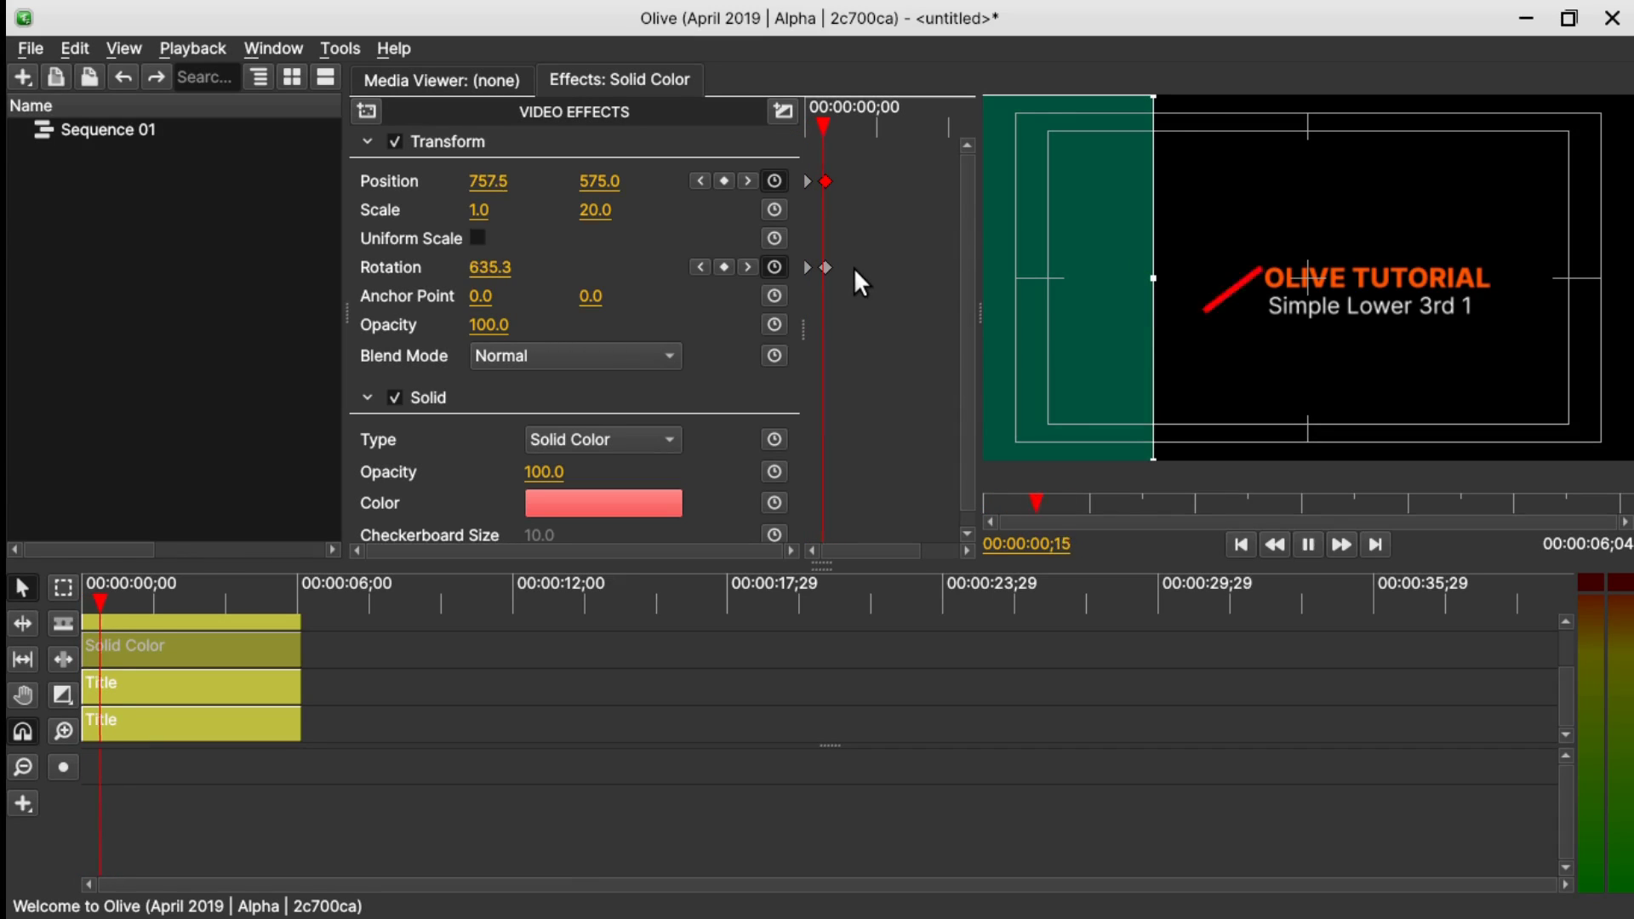
{"action": "key", "text": "space"}
{"action": "left_click_drag", "start_coordinate": [857, 124], "coordinate": [831, 126]}
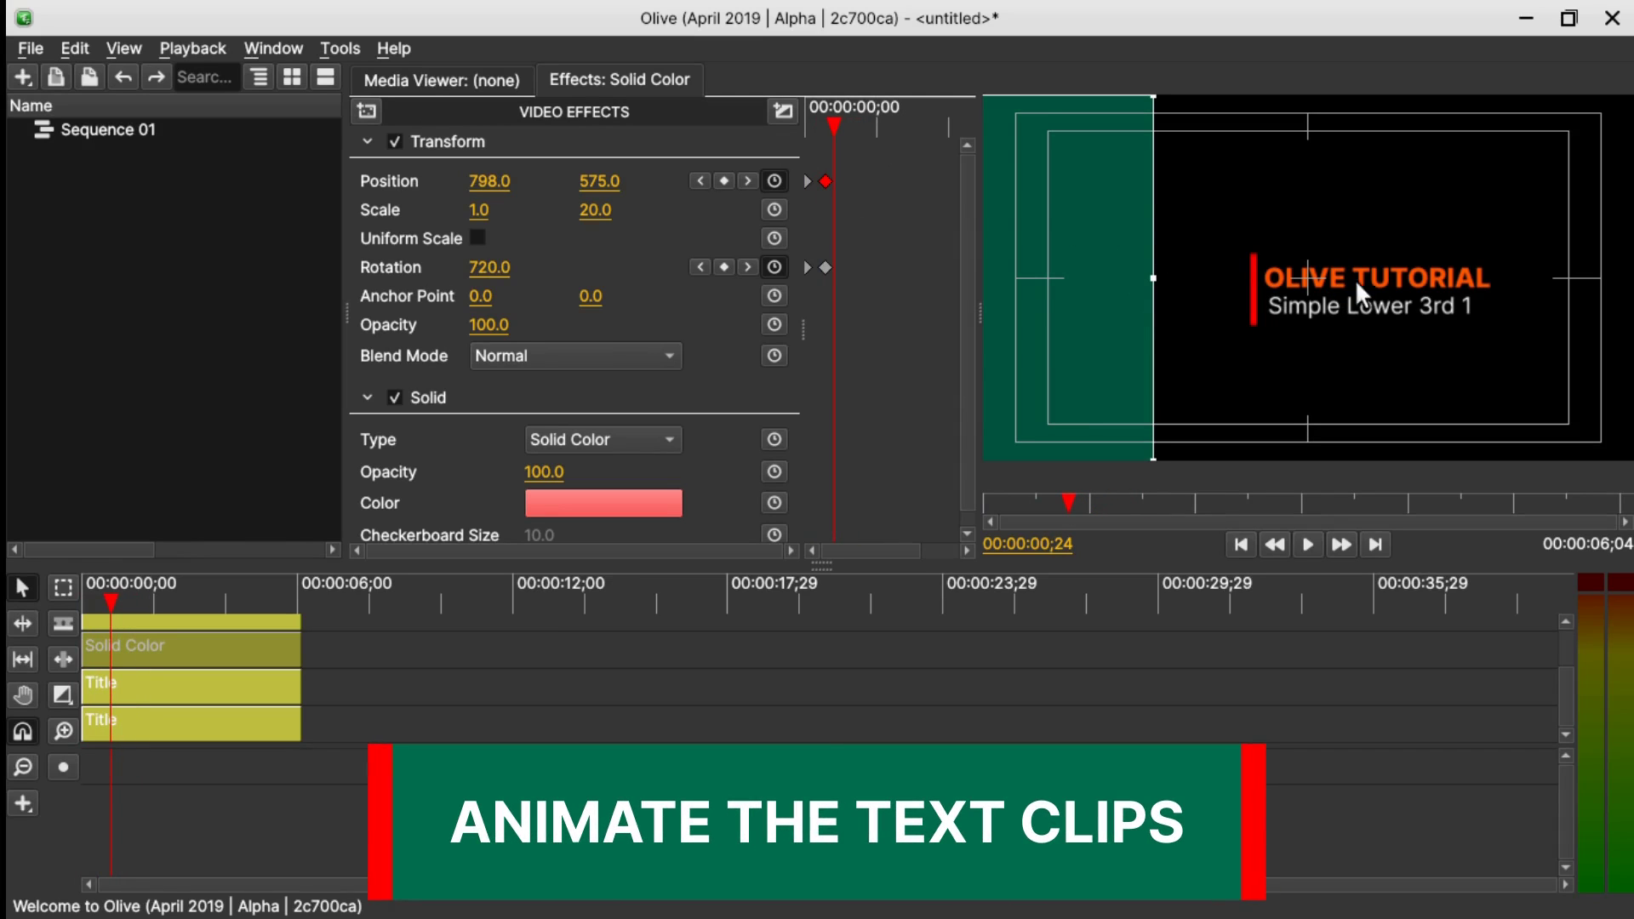
{"action": "left_click_drag", "start_coordinate": [838, 119], "coordinate": [834, 119]}
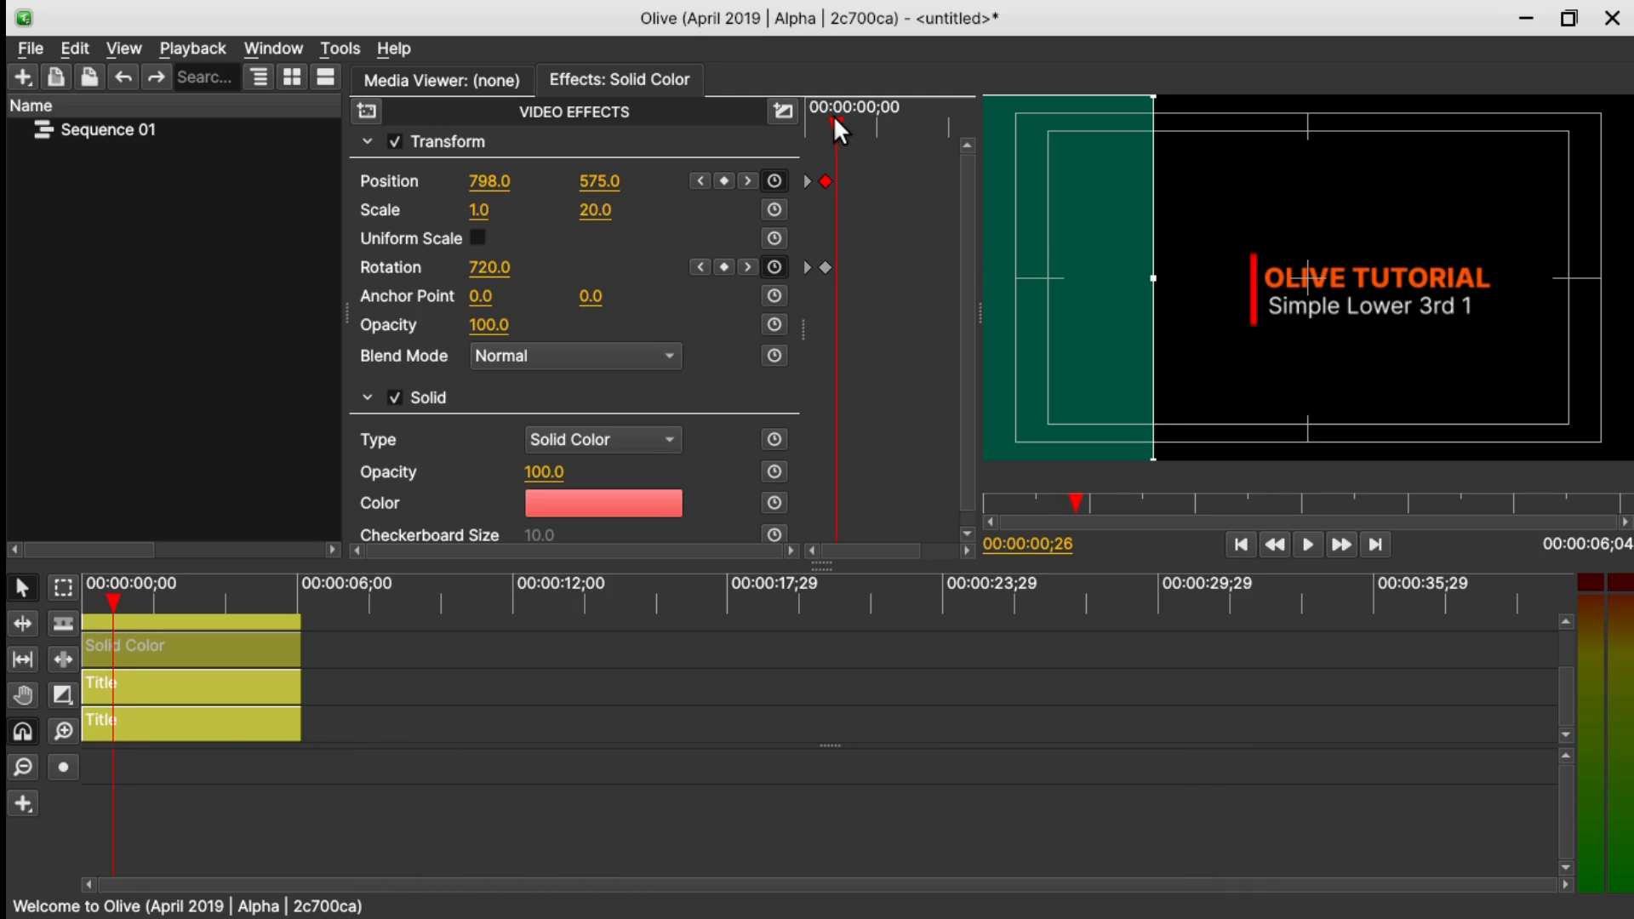
- Keyframe the OLIVE TUTORIAL title at X 156, then at 01;09 set X to 1170
{"action": "left_click", "coordinate": [161, 724]}
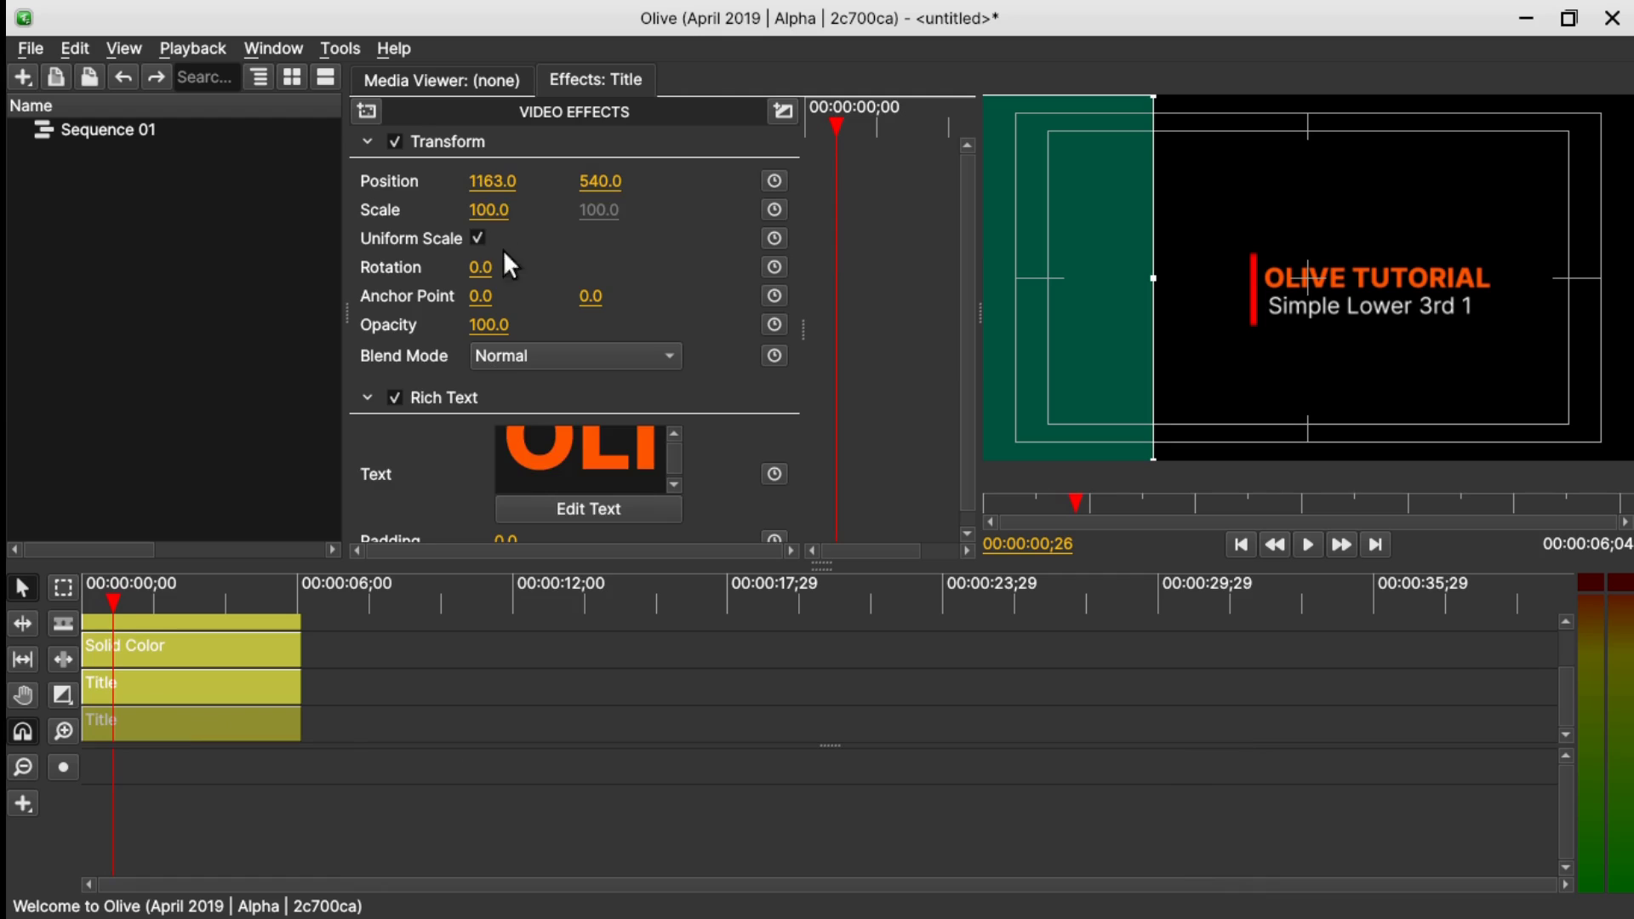
{"action": "left_click_drag", "start_coordinate": [492, 181], "coordinate": [368, 181]}
{"action": "left_click", "coordinate": [774, 182]}
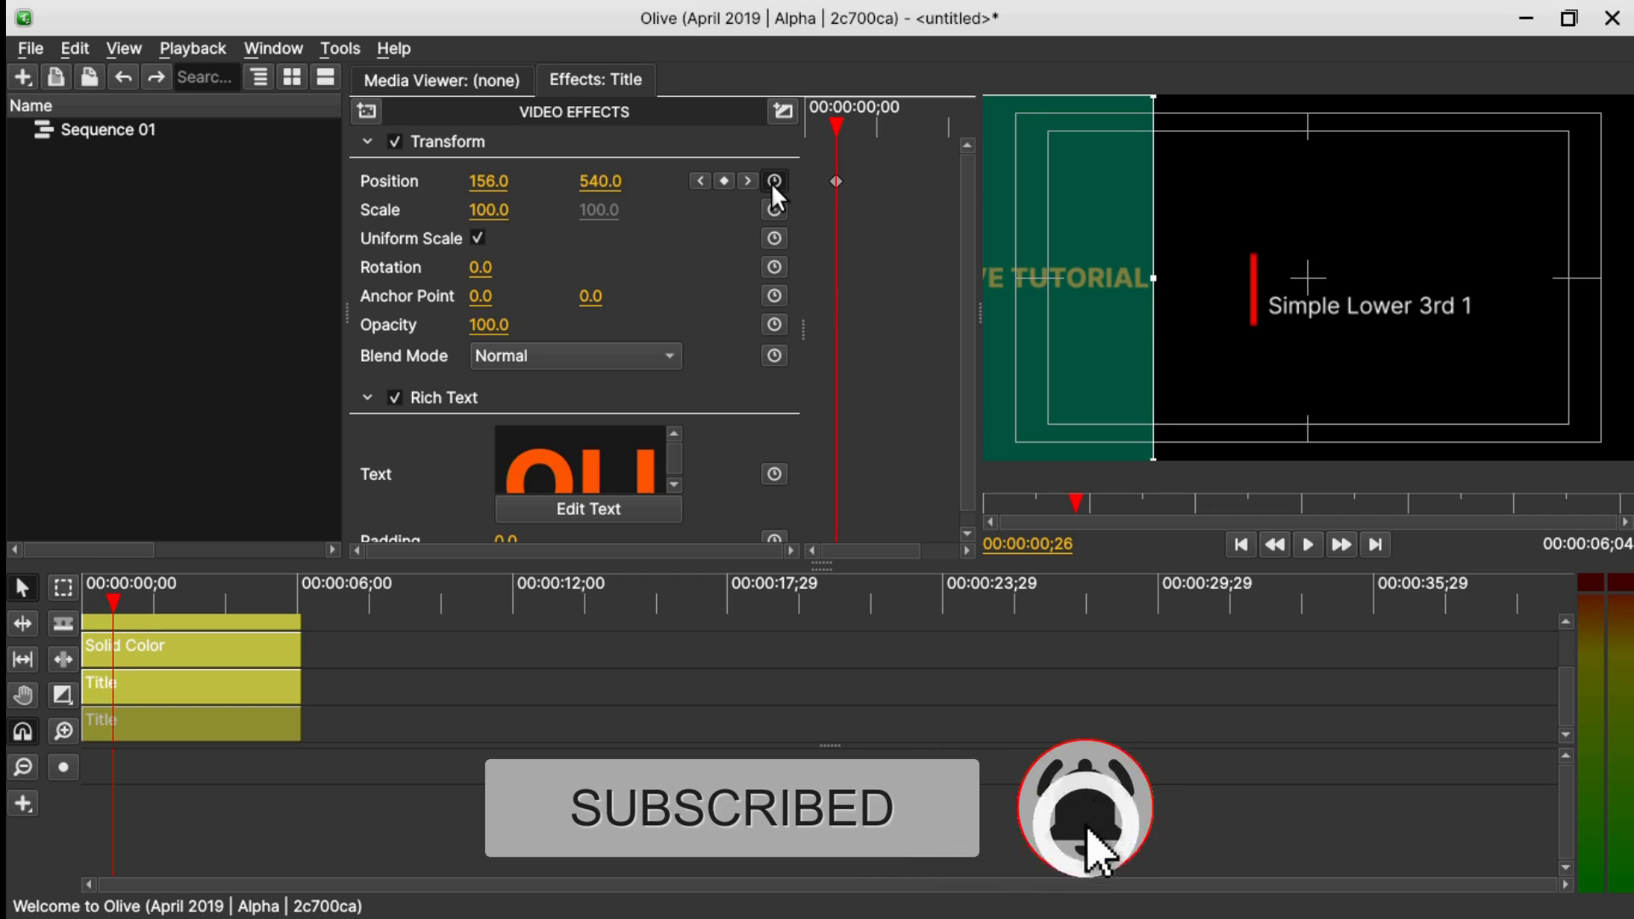
{"action": "left_click", "coordinate": [846, 123]}
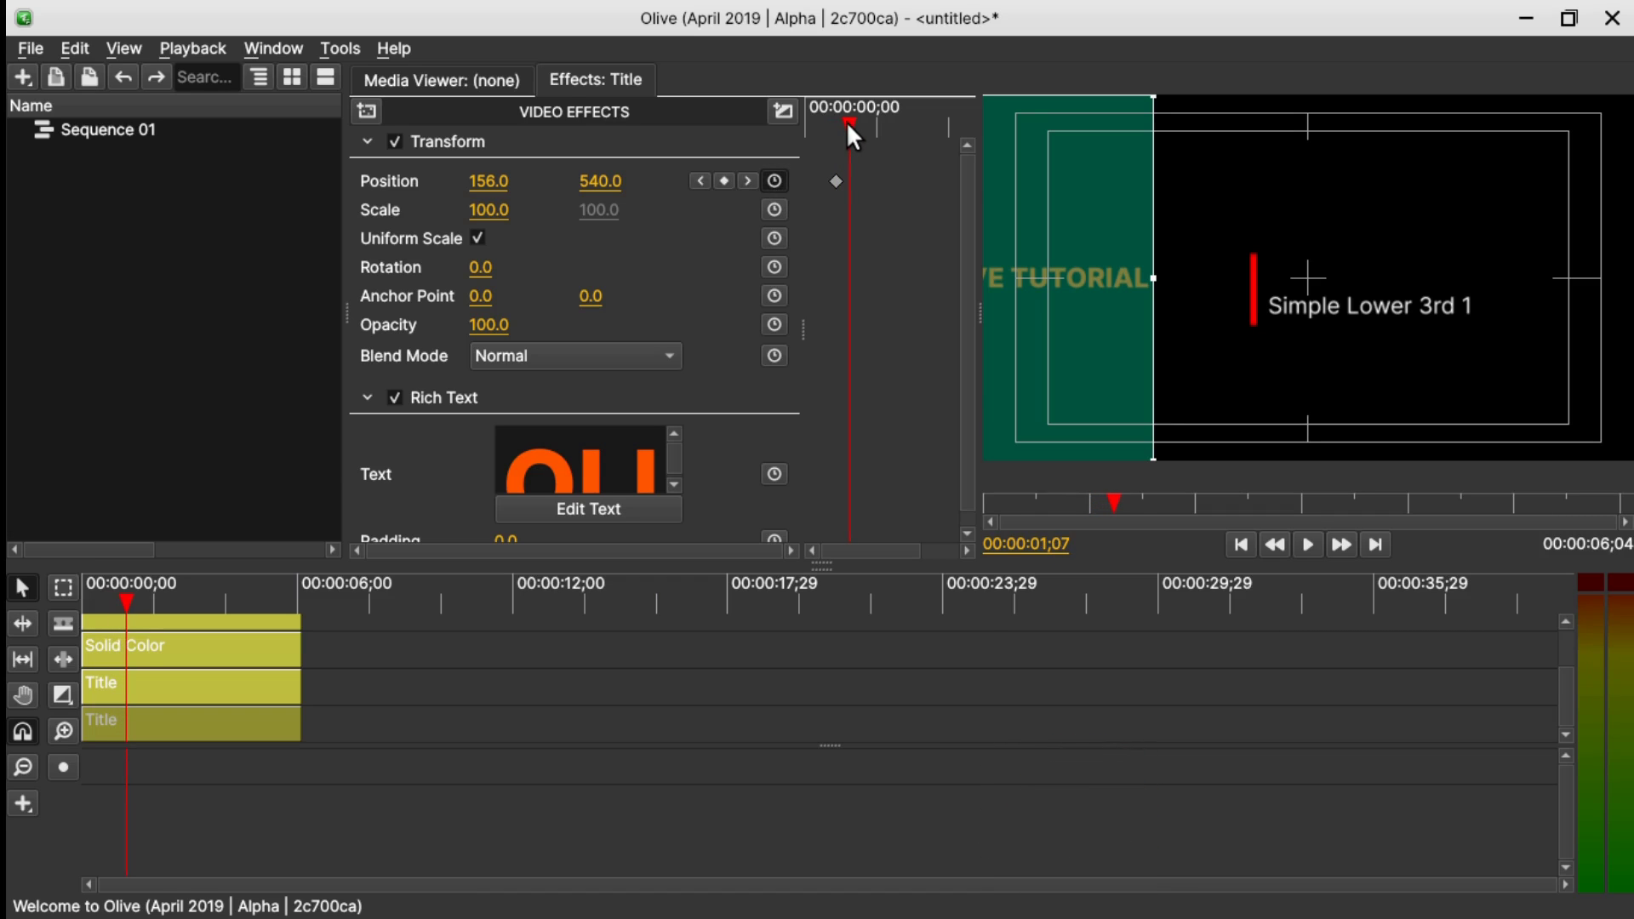
{"action": "left_click_drag", "start_coordinate": [845, 121], "coordinate": [851, 121]}
{"action": "left_click_drag", "start_coordinate": [492, 181], "coordinate": [817, 182]}
{"action": "left_click_drag", "start_coordinate": [1264, 332], "coordinate": [1302, 334]}
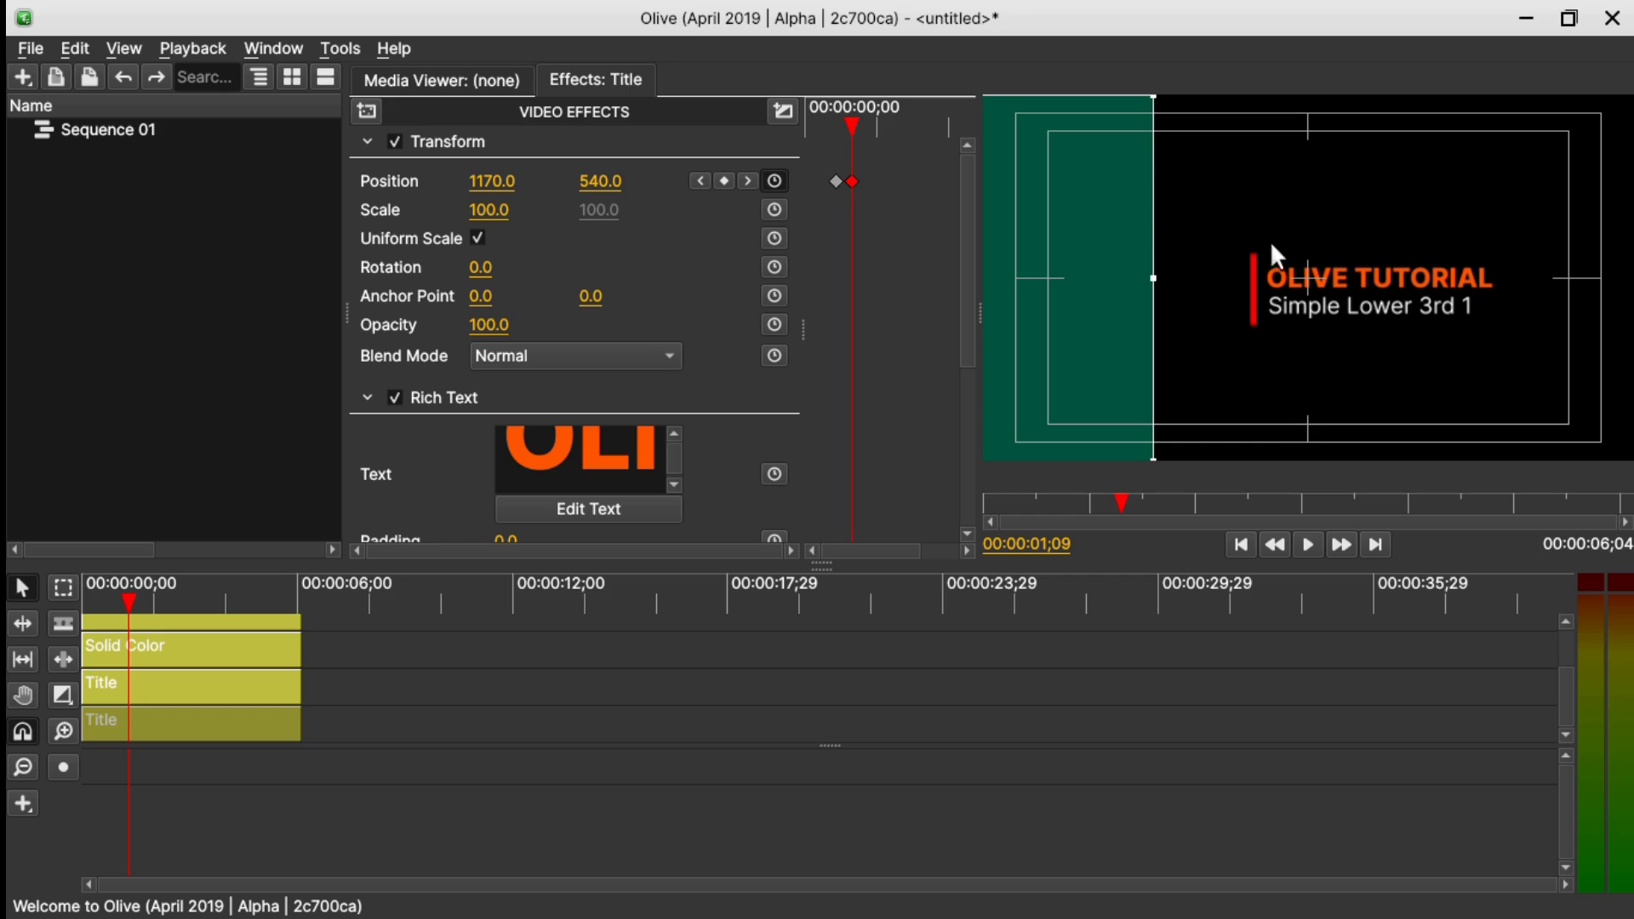
{"action": "left_click_drag", "start_coordinate": [855, 124], "coordinate": [857, 125]}
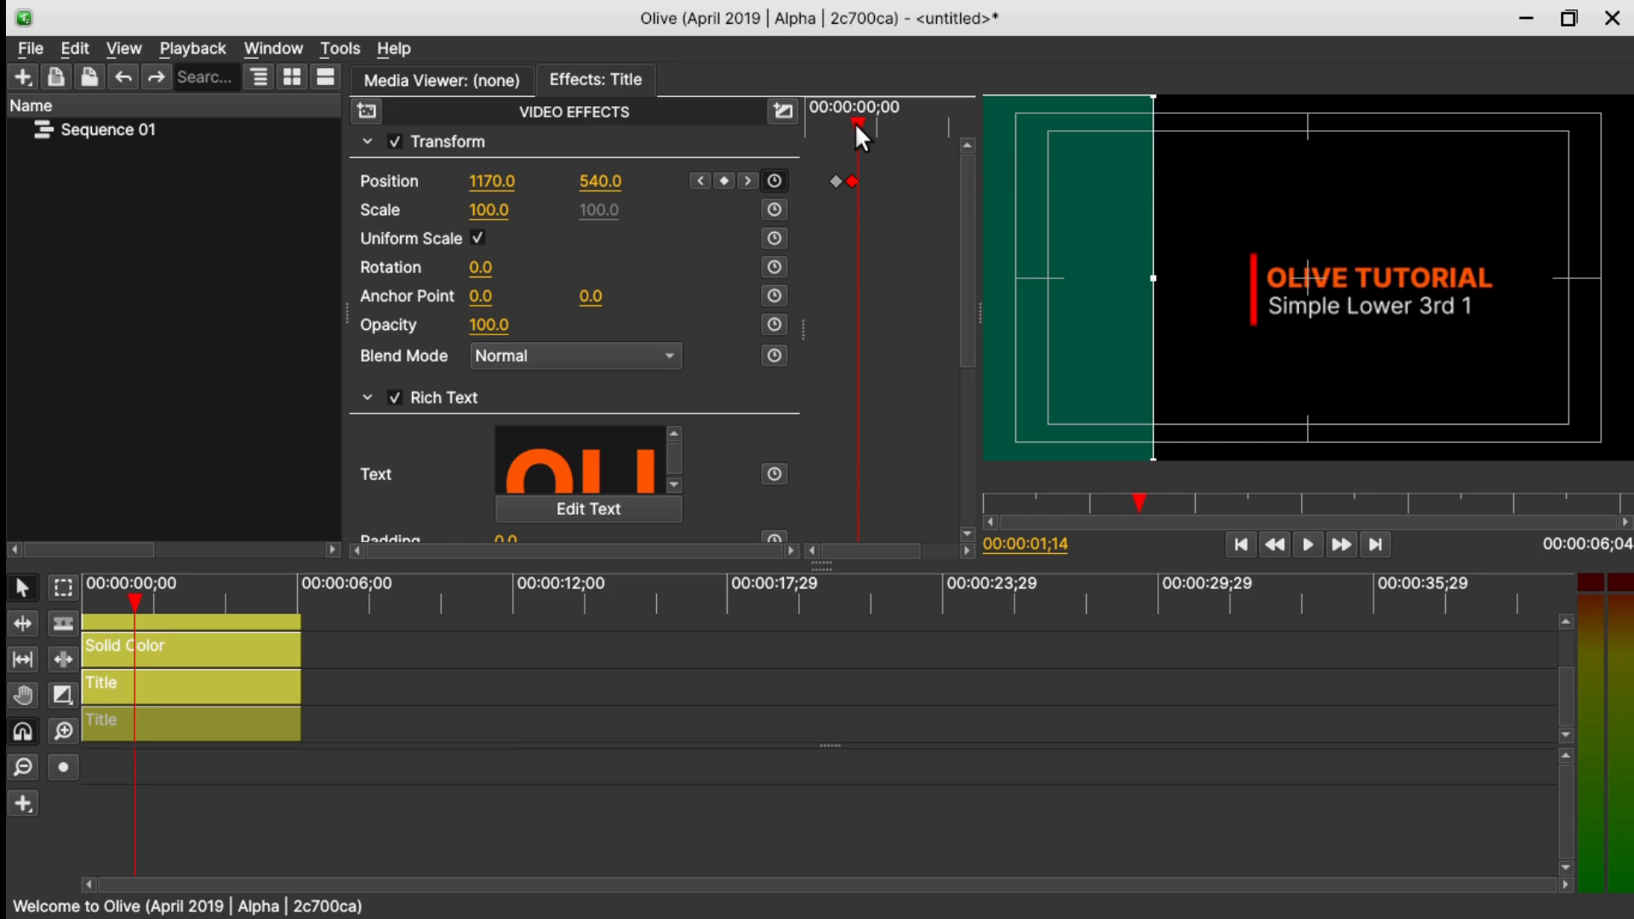
- Keyframe the subtitle at X 167 on 01;14 and X 1142 on 01;29
{"action": "left_click", "coordinate": [168, 685]}
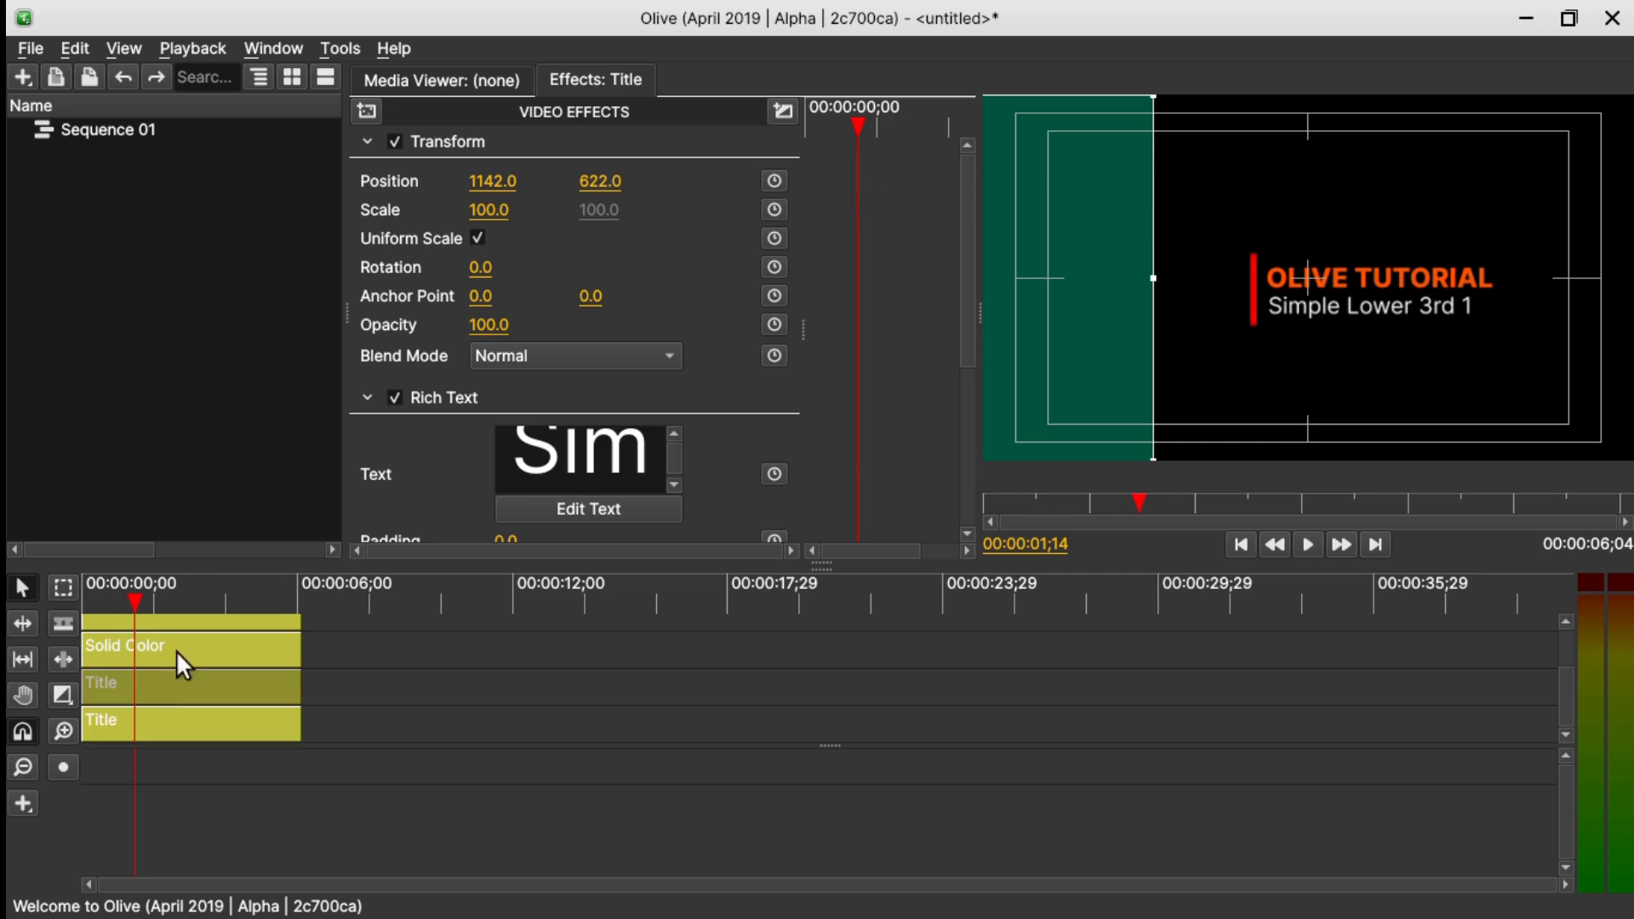
{"action": "left_click_drag", "start_coordinate": [500, 183], "coordinate": [293, 183]}
{"action": "left_click", "coordinate": [773, 181]}
{"action": "left_click_drag", "start_coordinate": [850, 134], "coordinate": [871, 121]}
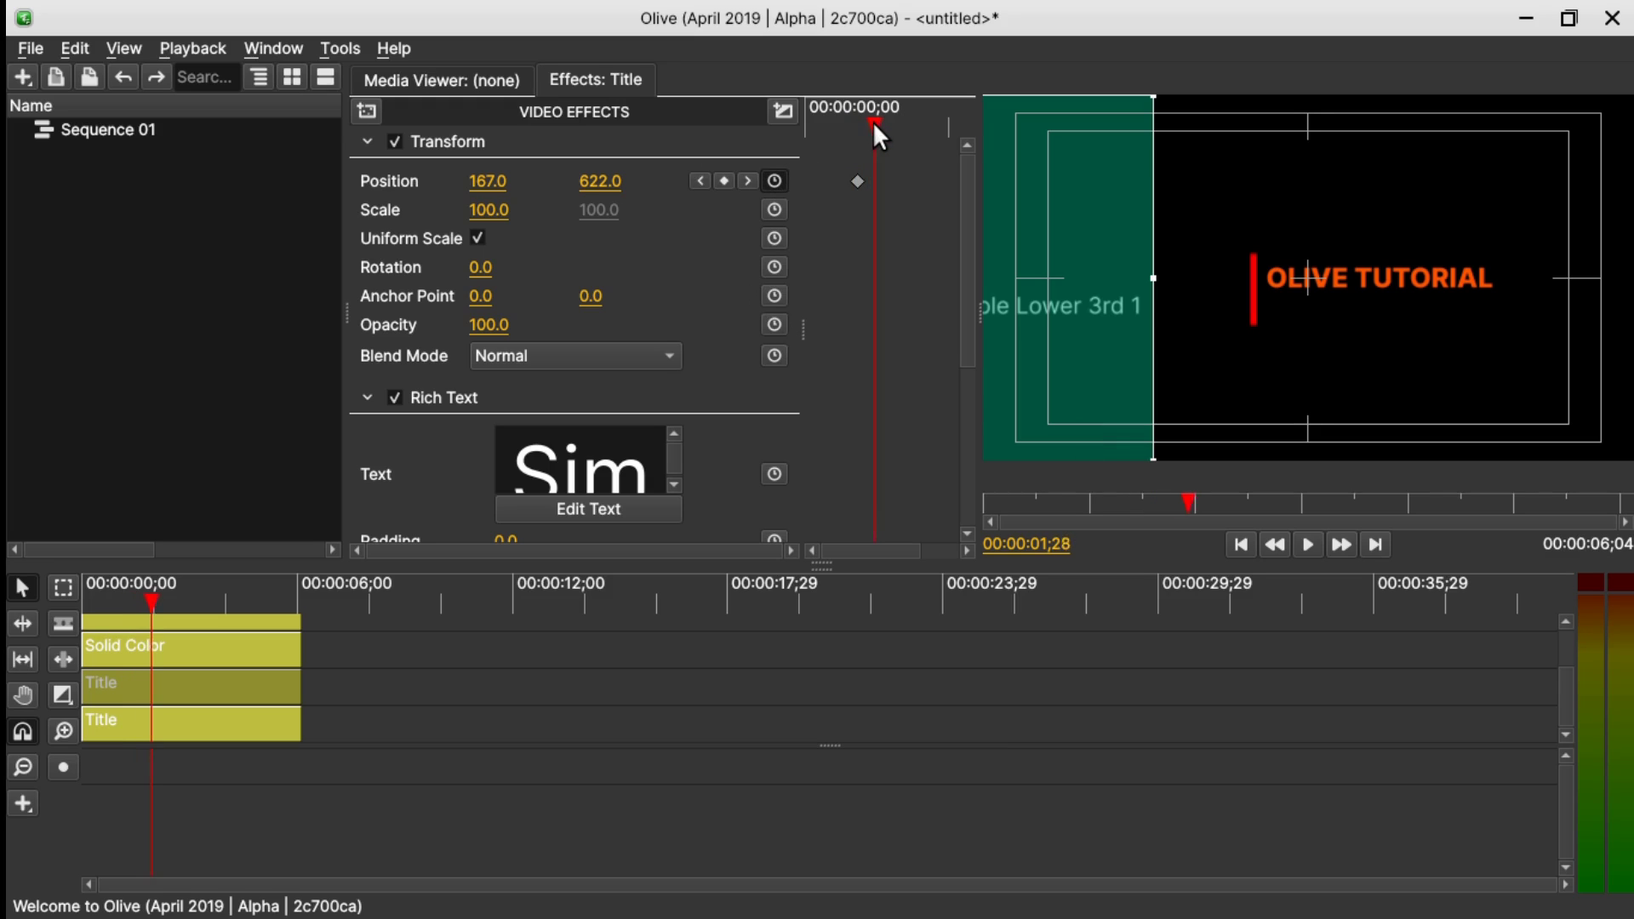
{"action": "left_click_drag", "start_coordinate": [489, 182], "coordinate": [1381, 335]}
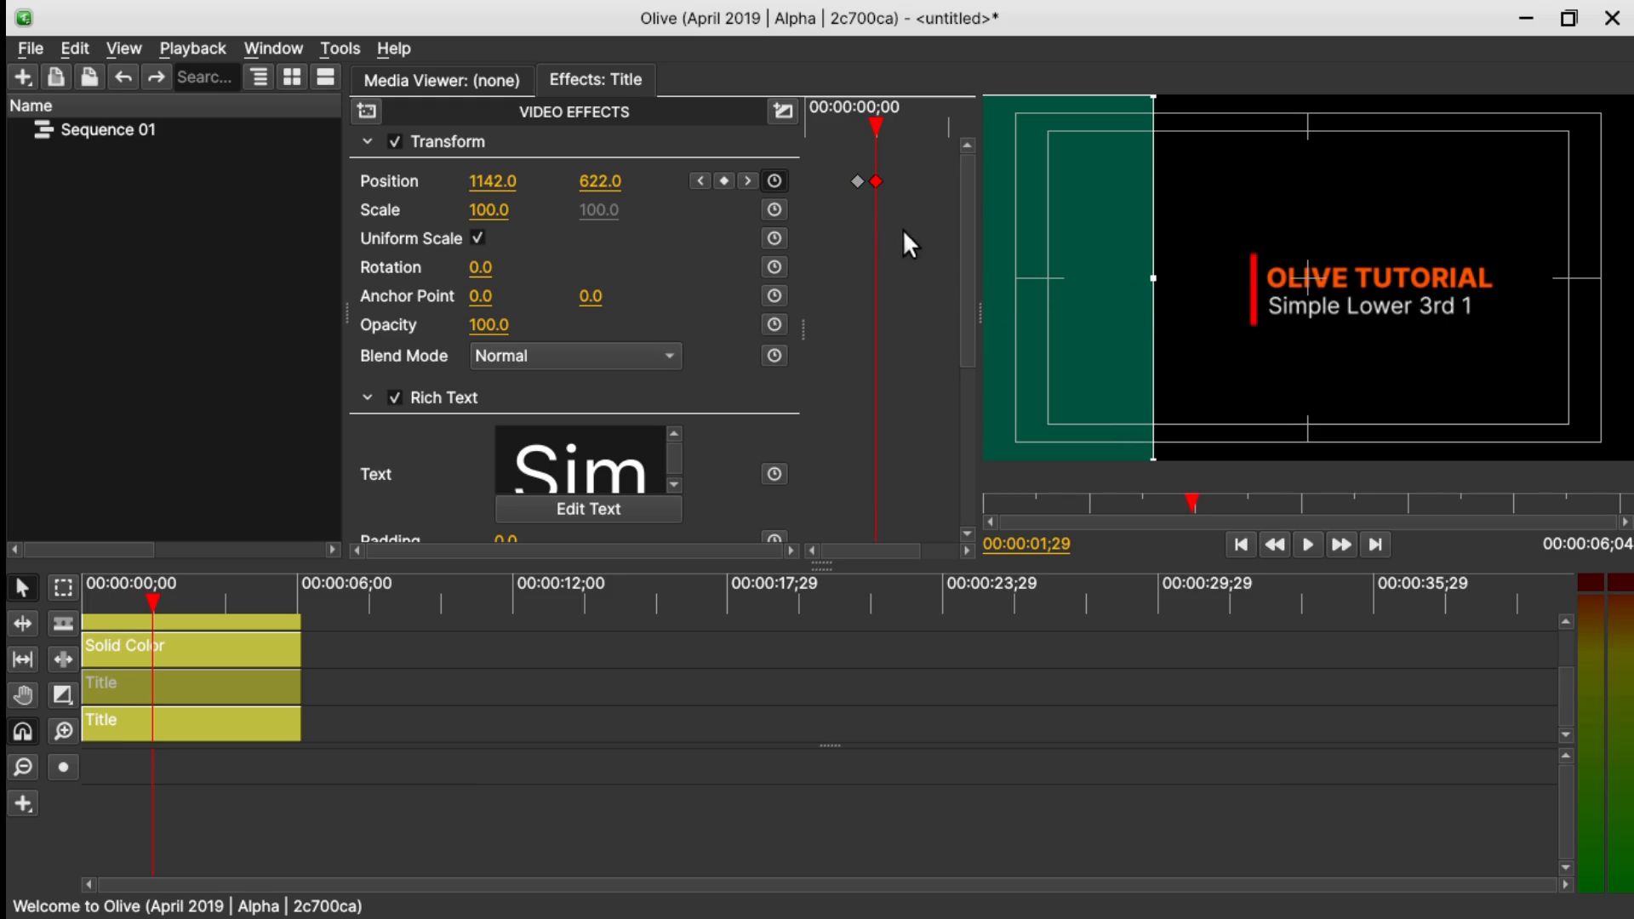
- Set the subtitle's end keyframe to Bezier, then play the intro from the start
{"action": "right_click", "coordinate": [876, 180]}
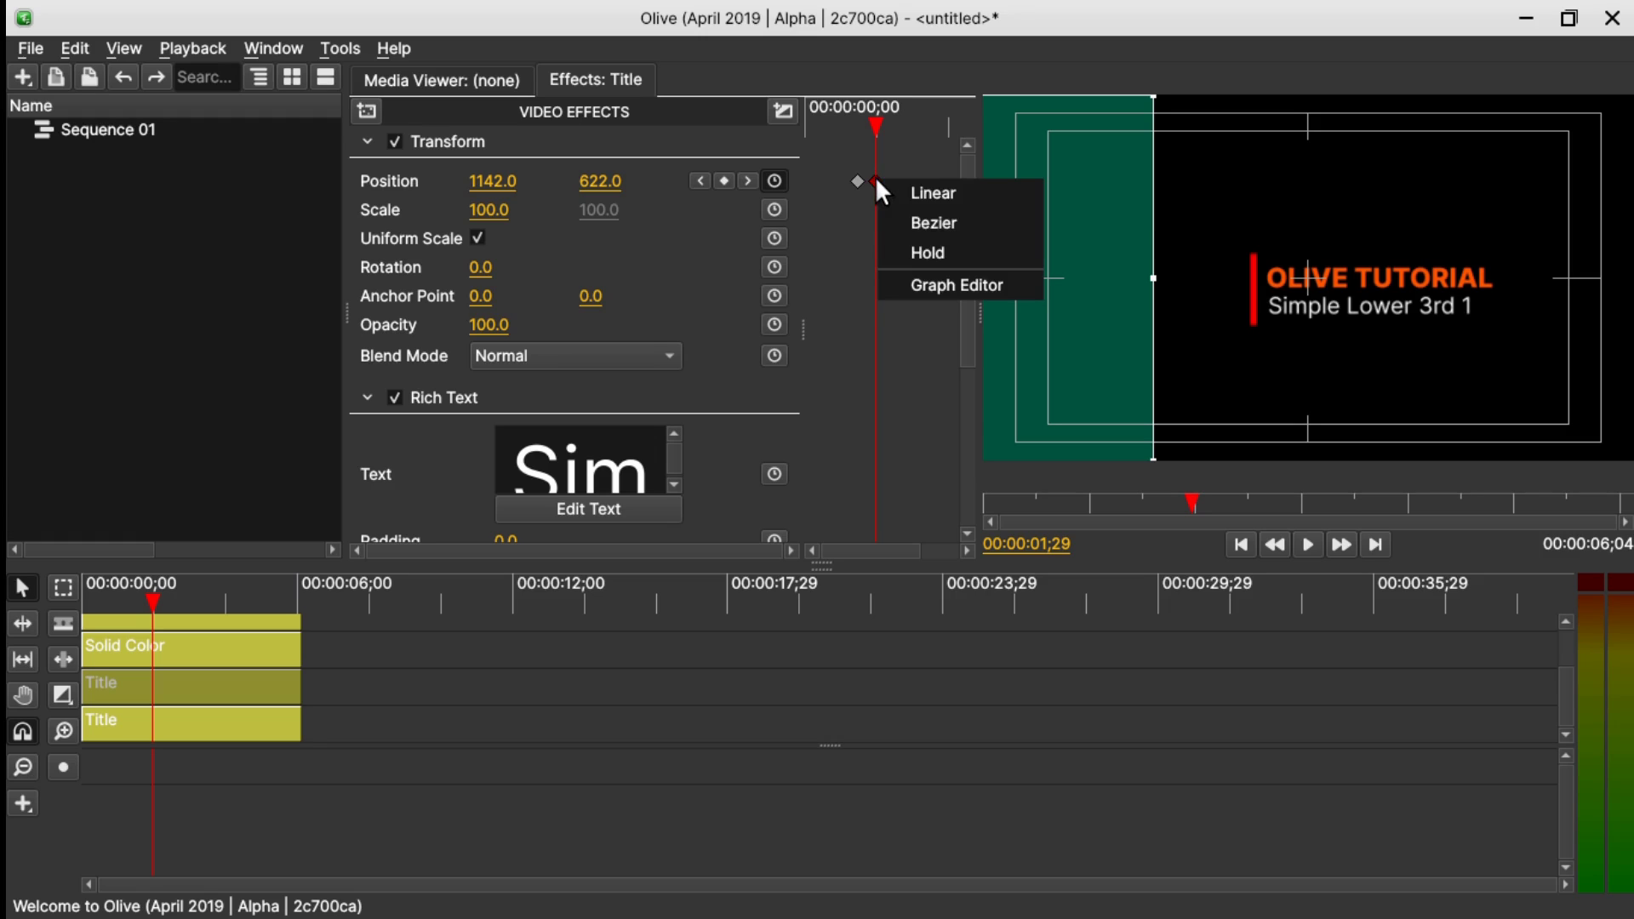
{"action": "left_click", "coordinate": [924, 223]}
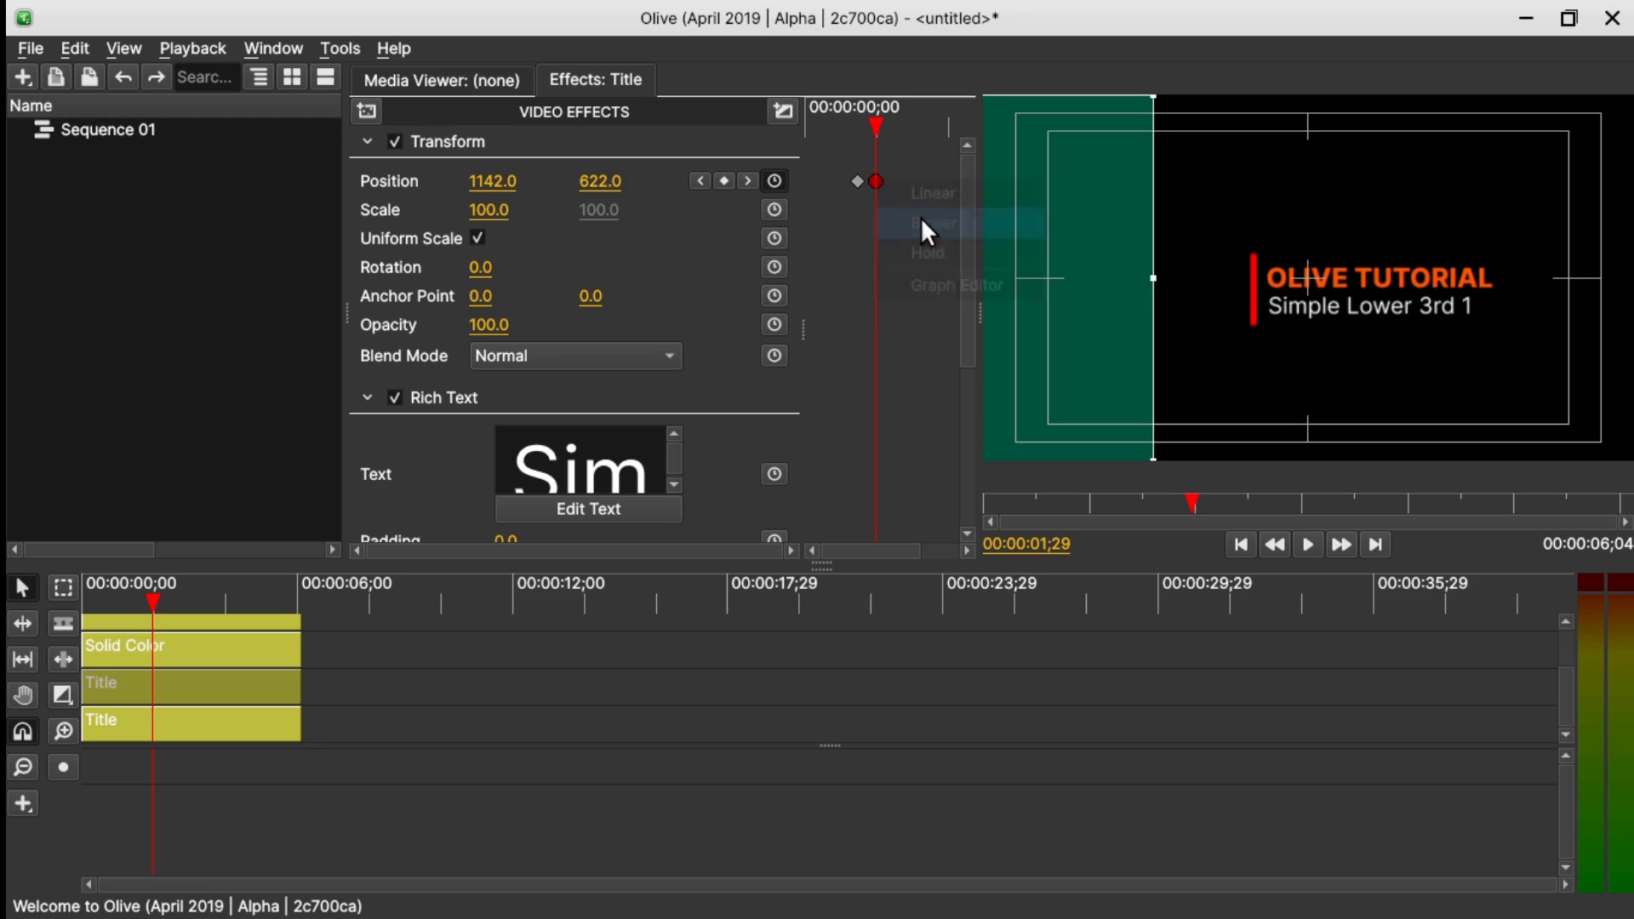
{"action": "left_click", "coordinate": [223, 725]}
{"action": "left_click_drag", "start_coordinate": [878, 126], "coordinate": [758, 189]}
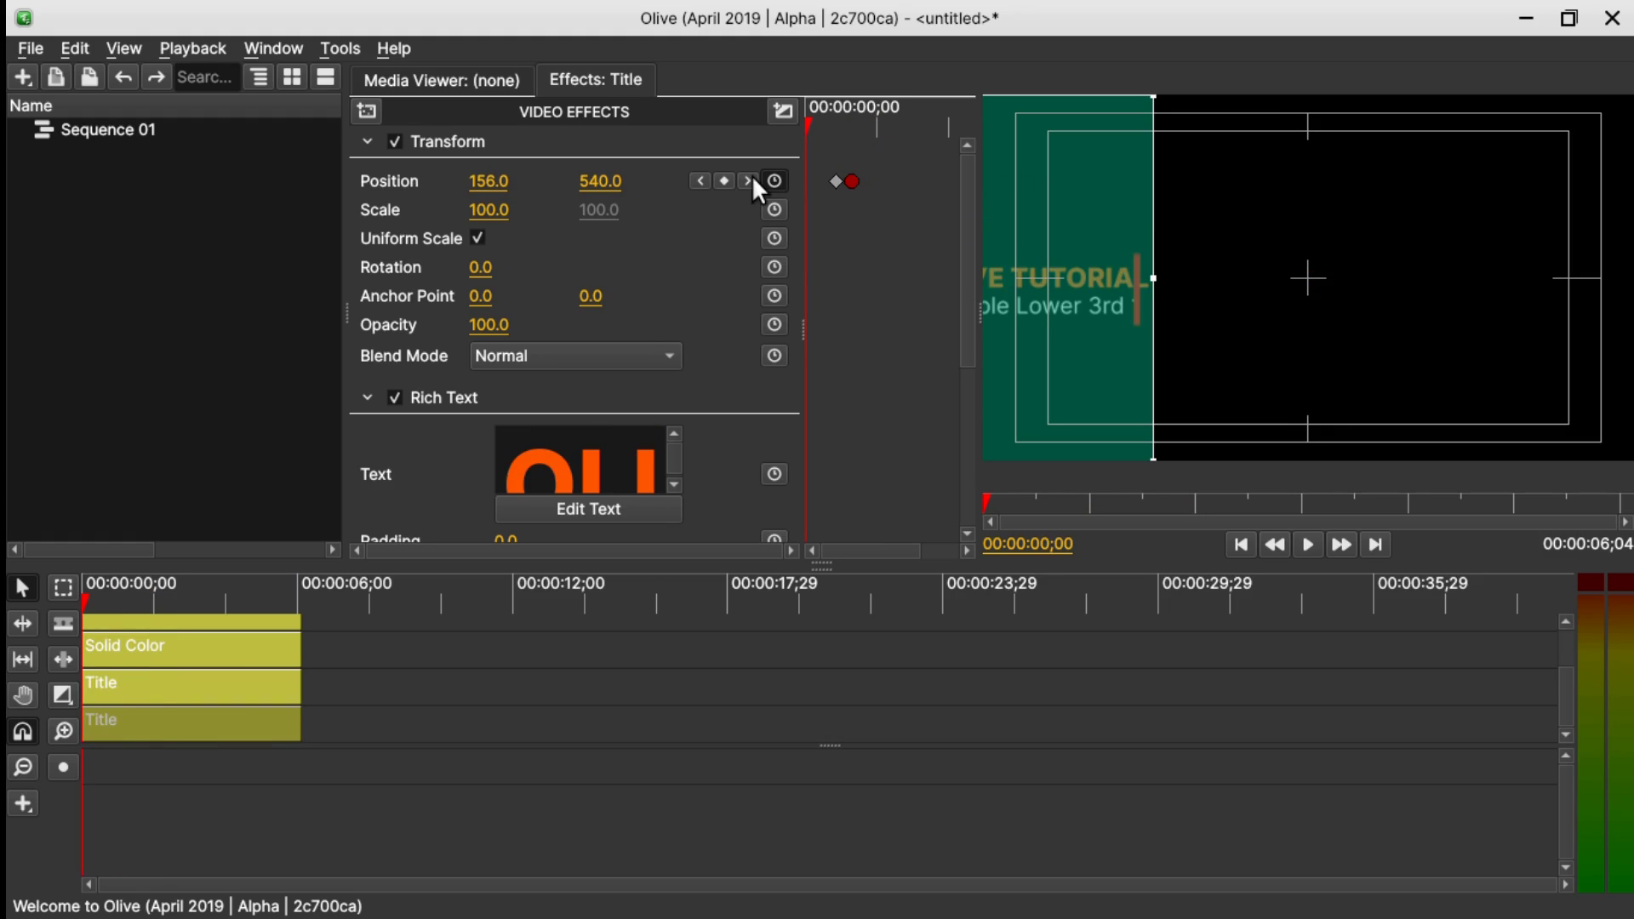
{"action": "key", "text": "space"}
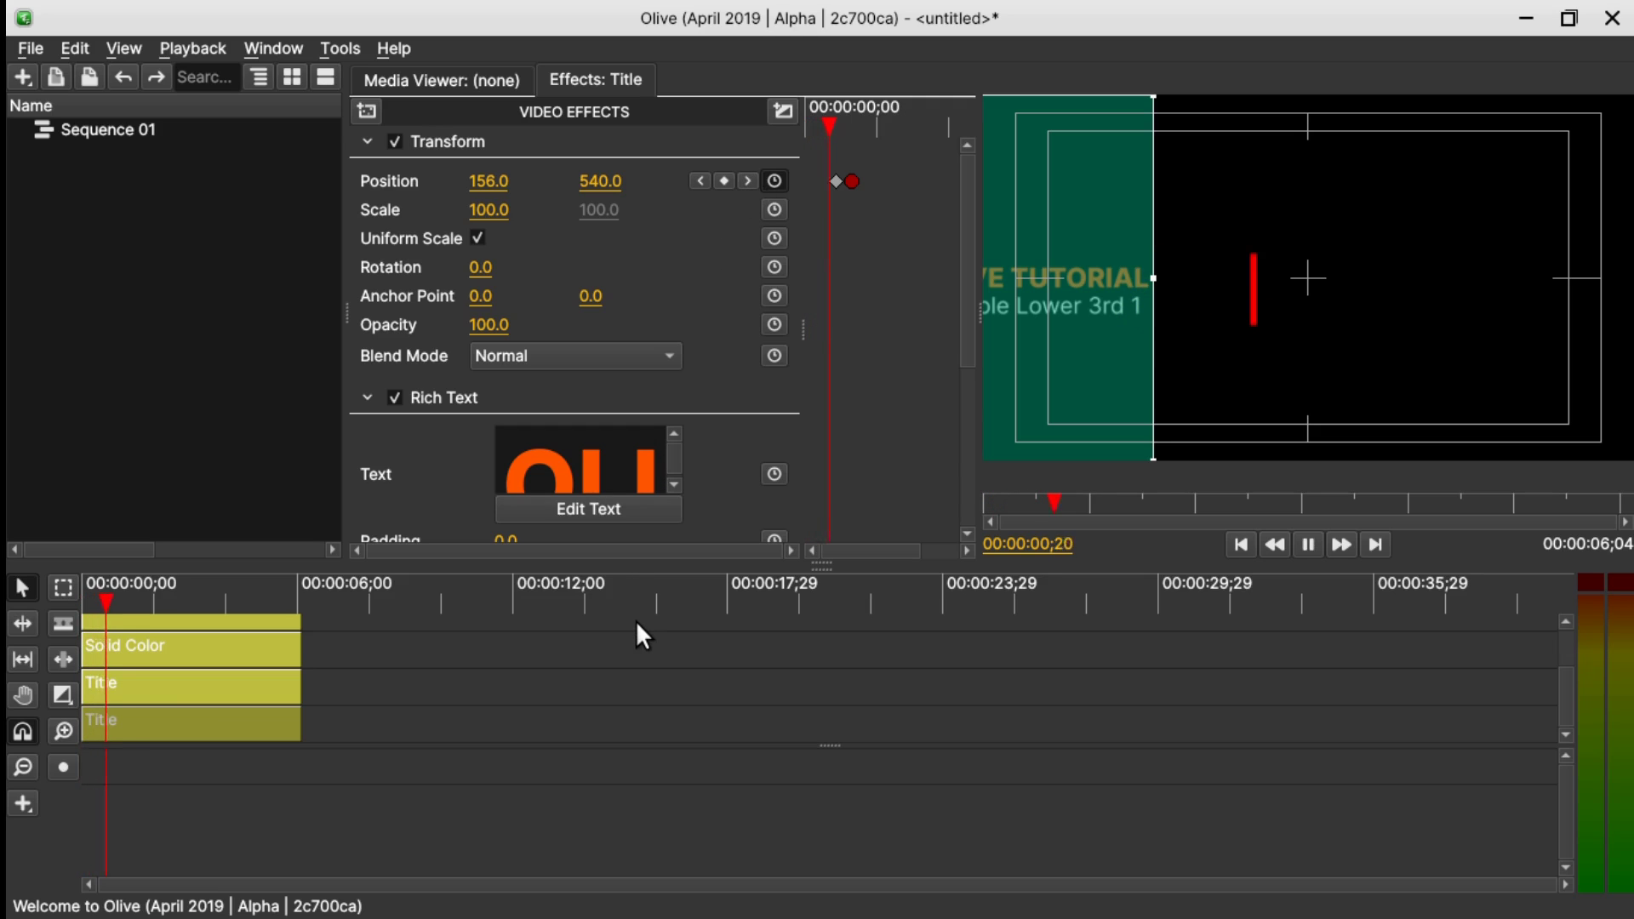
{"action": "key", "text": "space"}
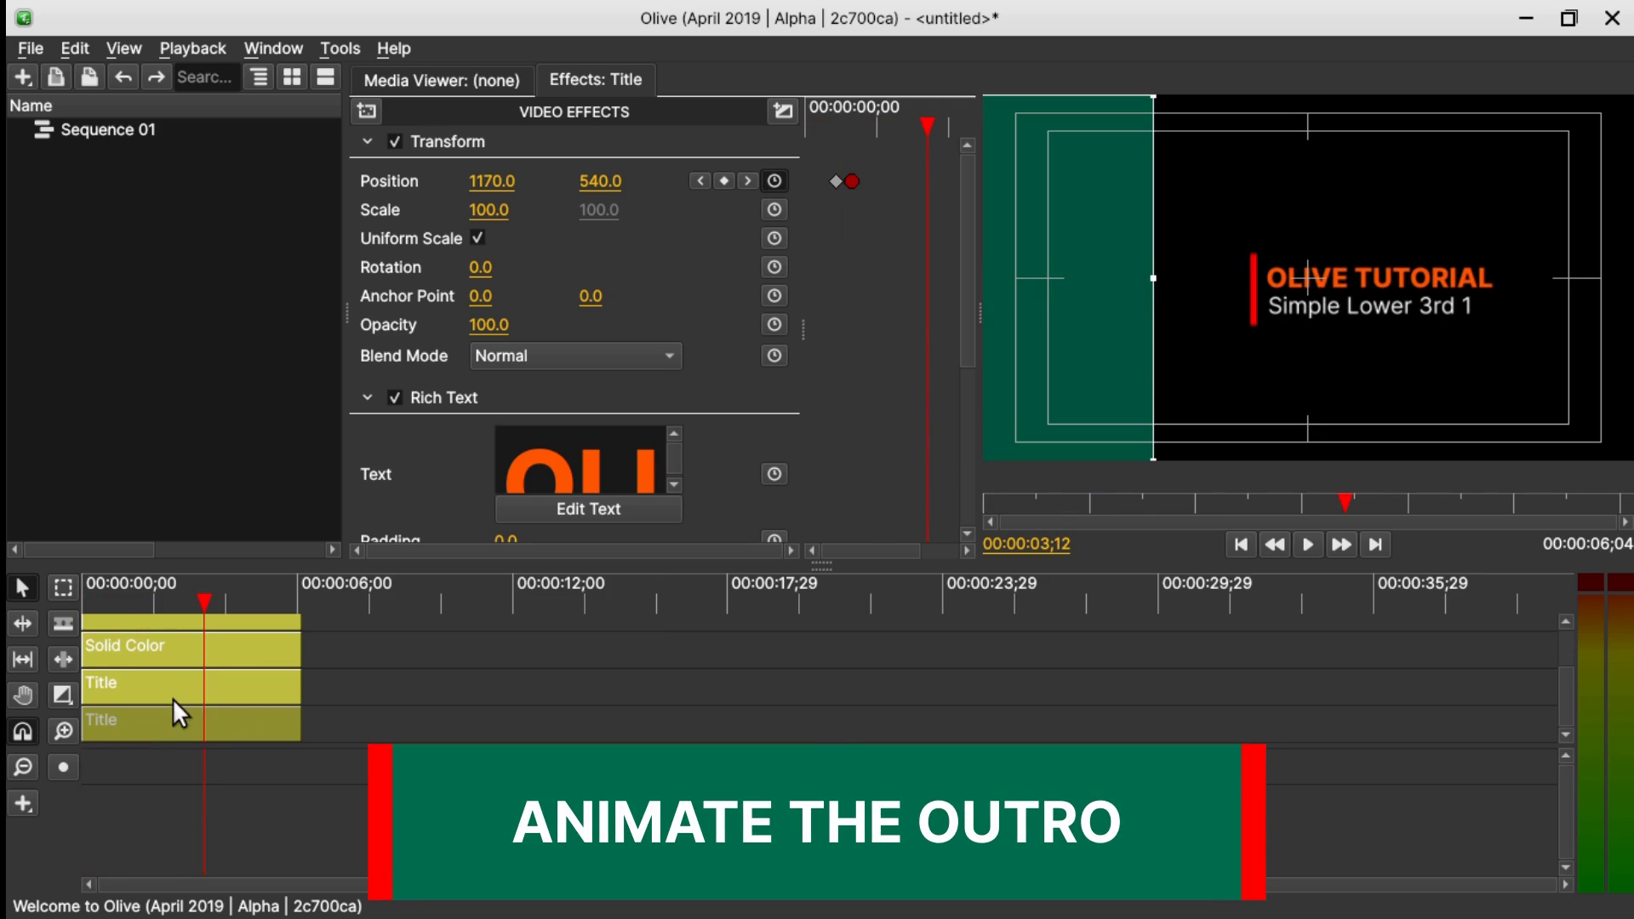
- At 03;26, move the OLIVE TUTORIAL title out to X 104 on a Linear keyframe
{"action": "left_click_drag", "start_coordinate": [924, 125], "coordinate": [945, 126]}
{"action": "left_click_drag", "start_coordinate": [522, 174], "coordinate": [387, 174]}
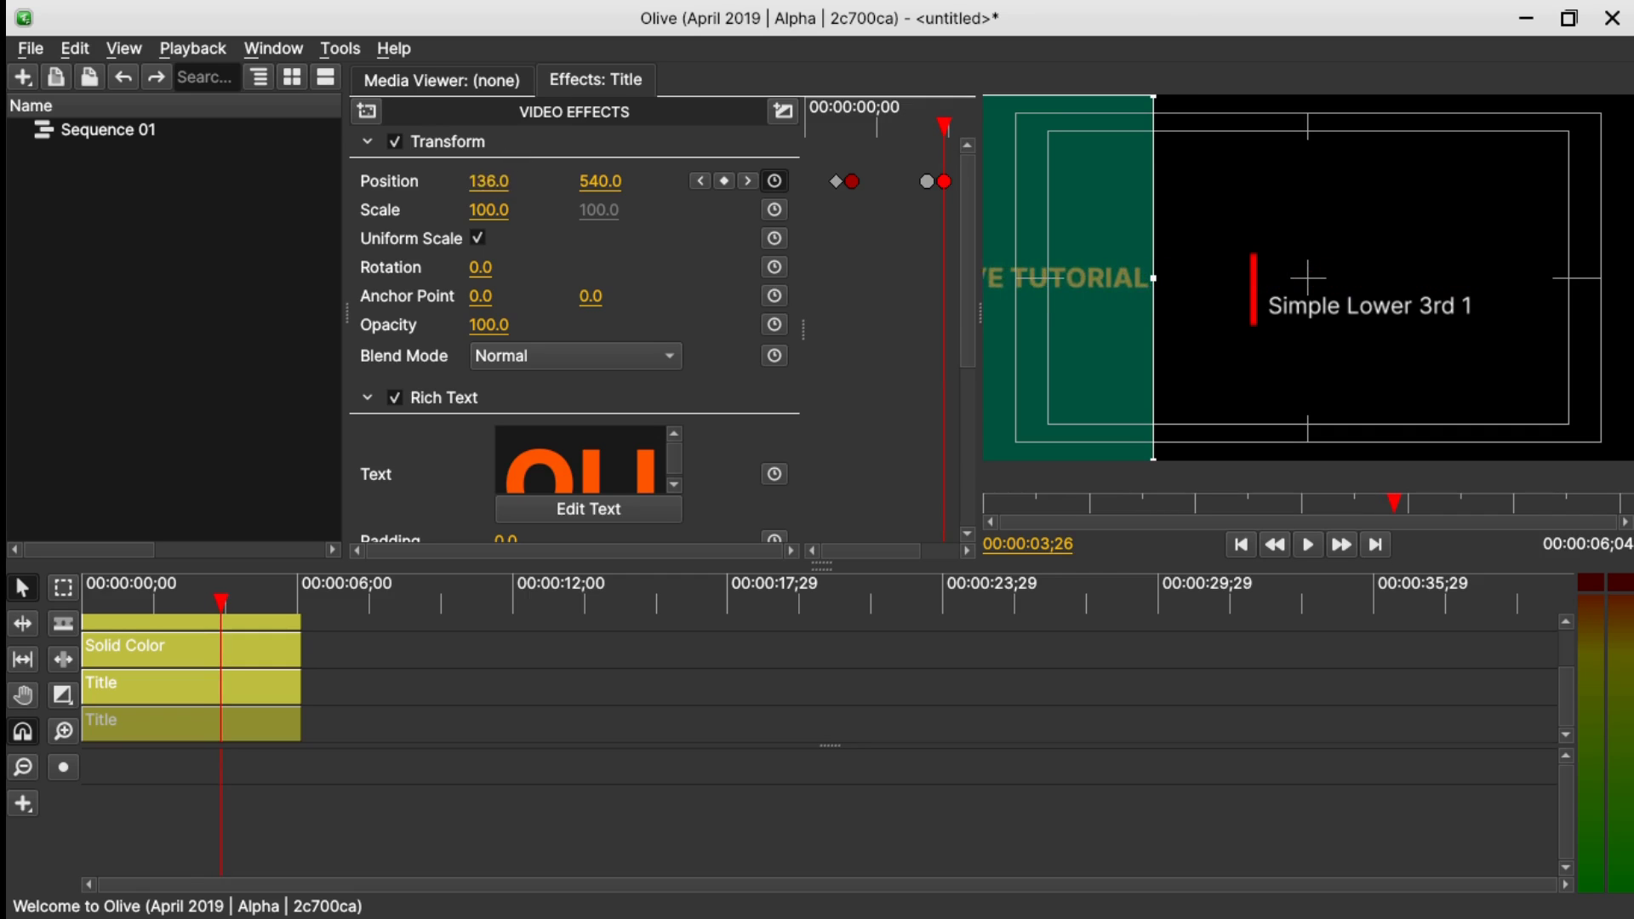
{"action": "right_click", "coordinate": [943, 180]}
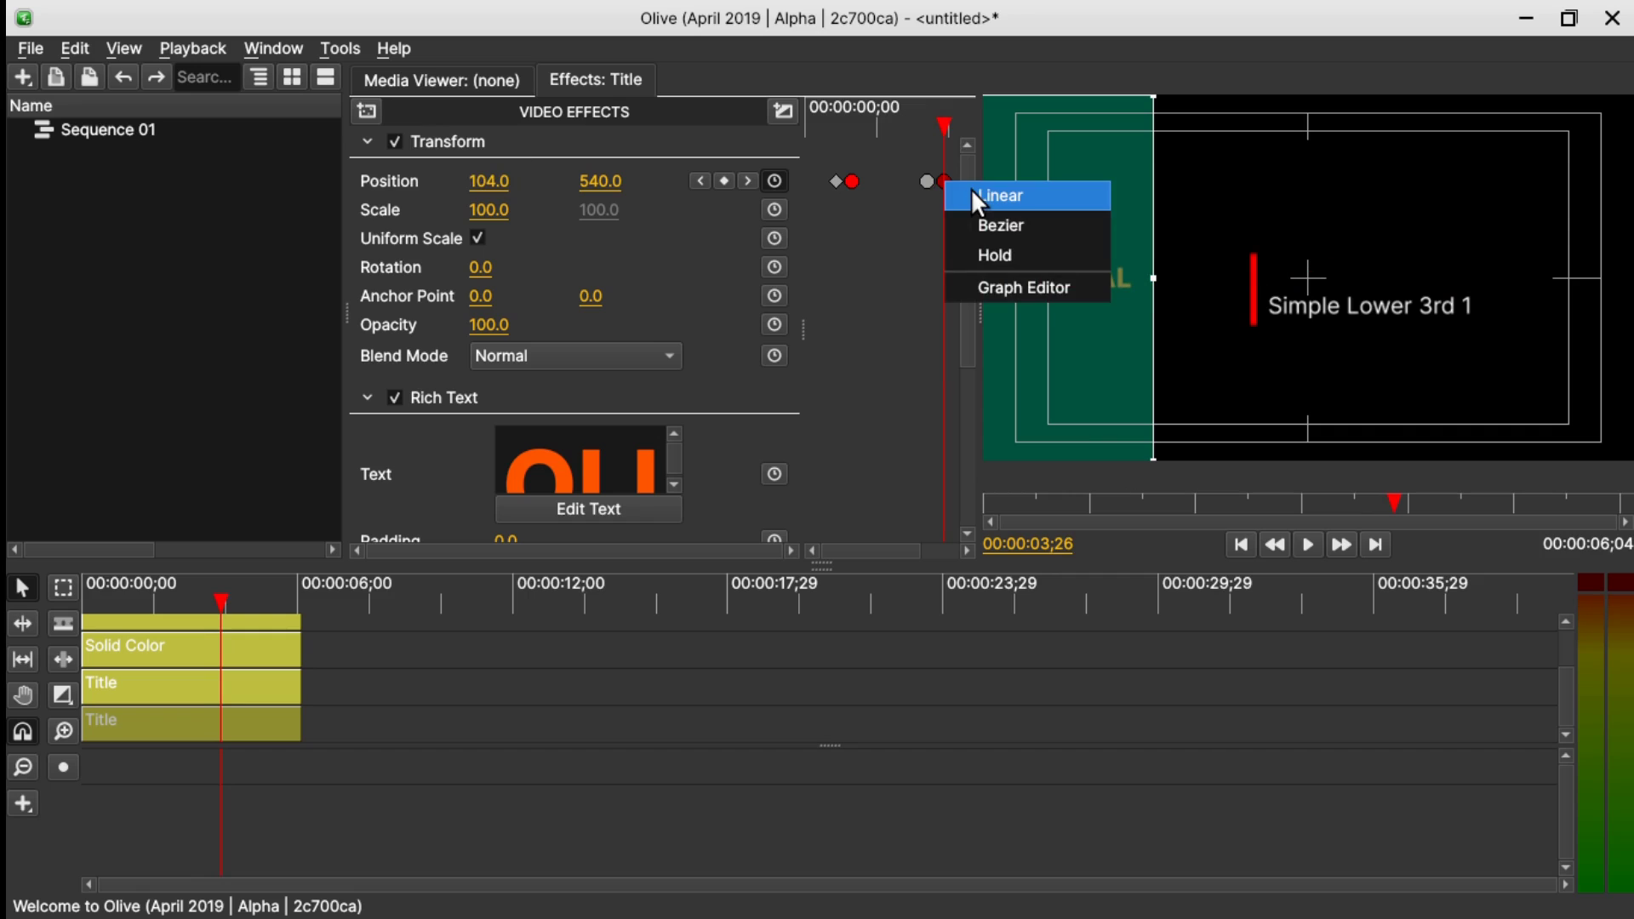
{"action": "left_click", "coordinate": [973, 194]}
- Keyframe the subtitle at 03;26, then slide it out to X 134 at 04;07
{"action": "left_click", "coordinate": [211, 722]}
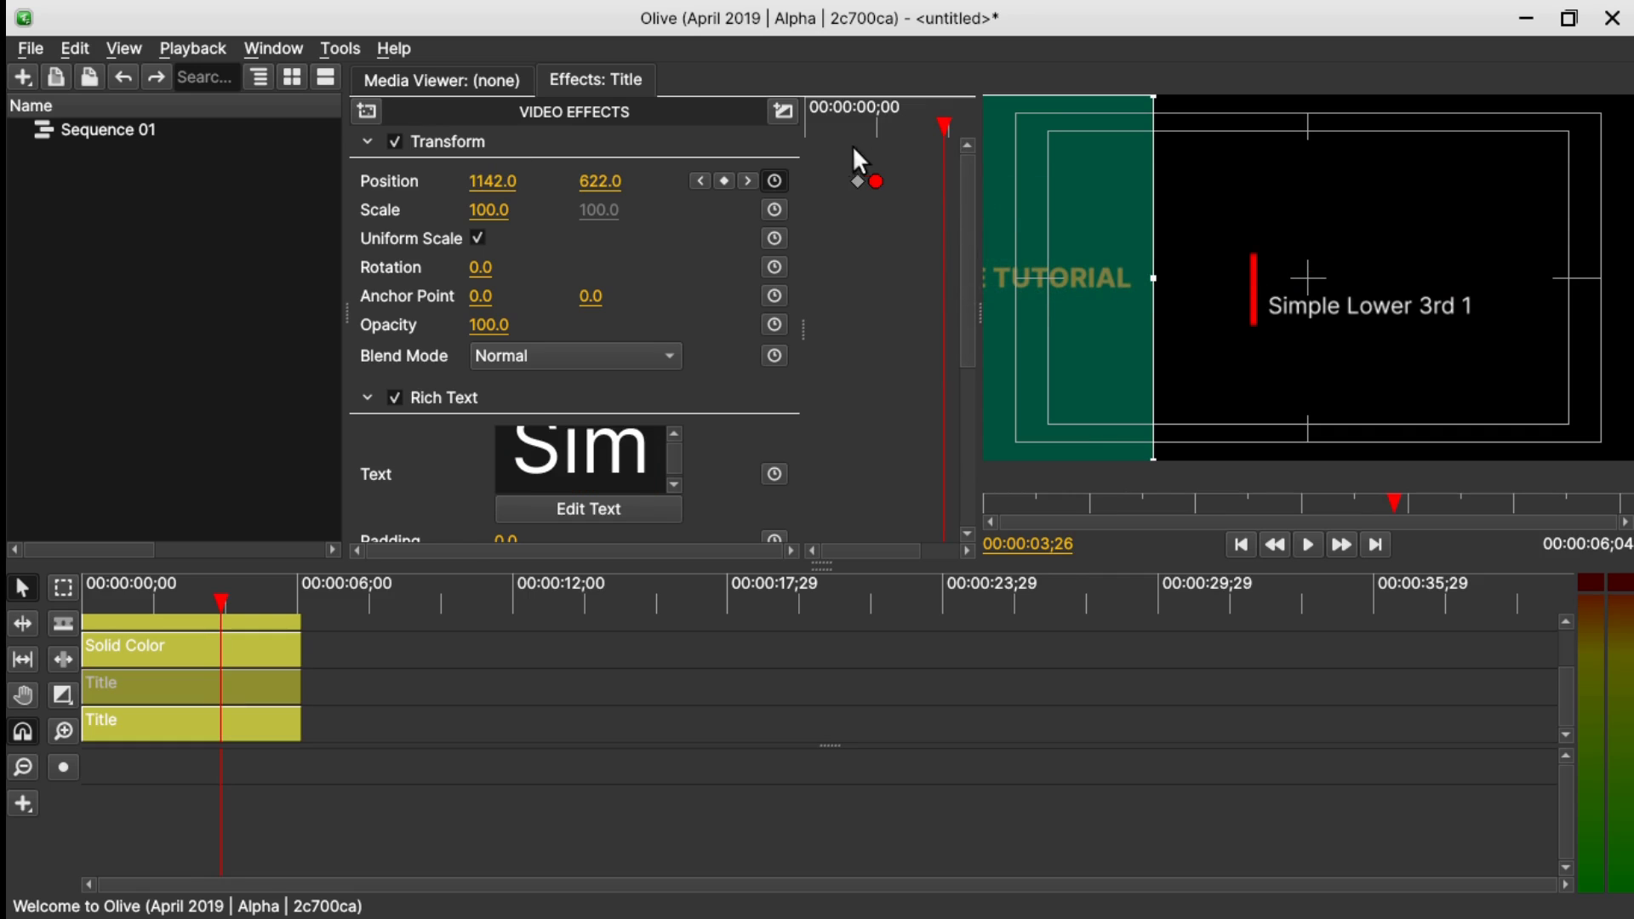
{"action": "left_click", "coordinate": [724, 181]}
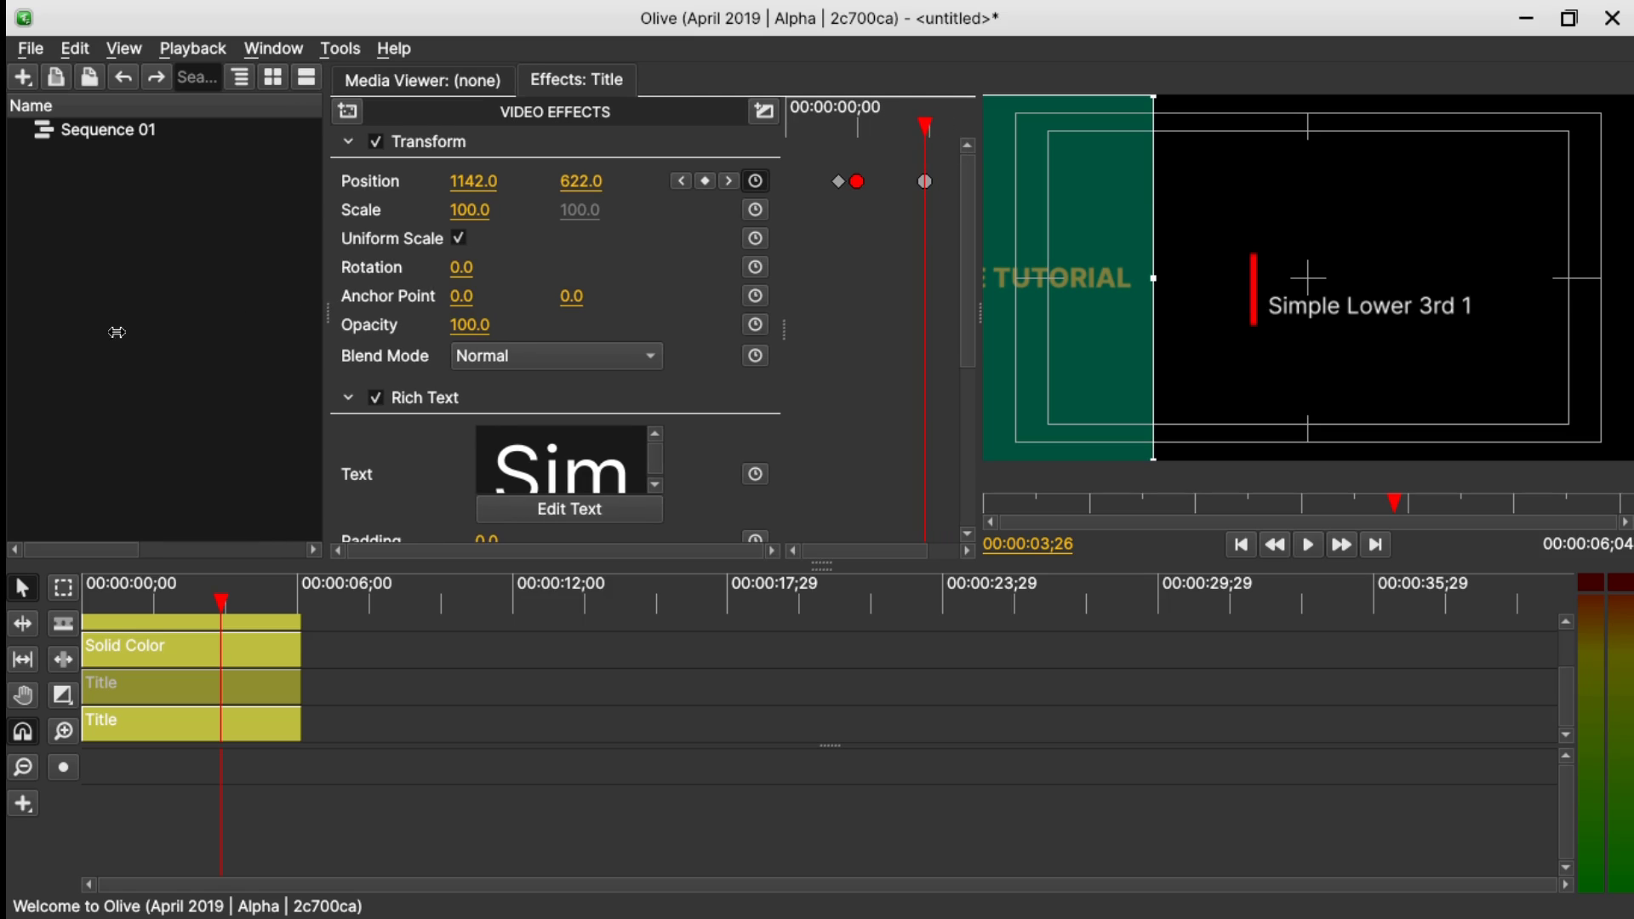
{"action": "left_click_drag", "start_coordinate": [936, 119], "coordinate": [935, 119]}
{"action": "left_click_drag", "start_coordinate": [473, 181], "coordinate": [326, 181]}
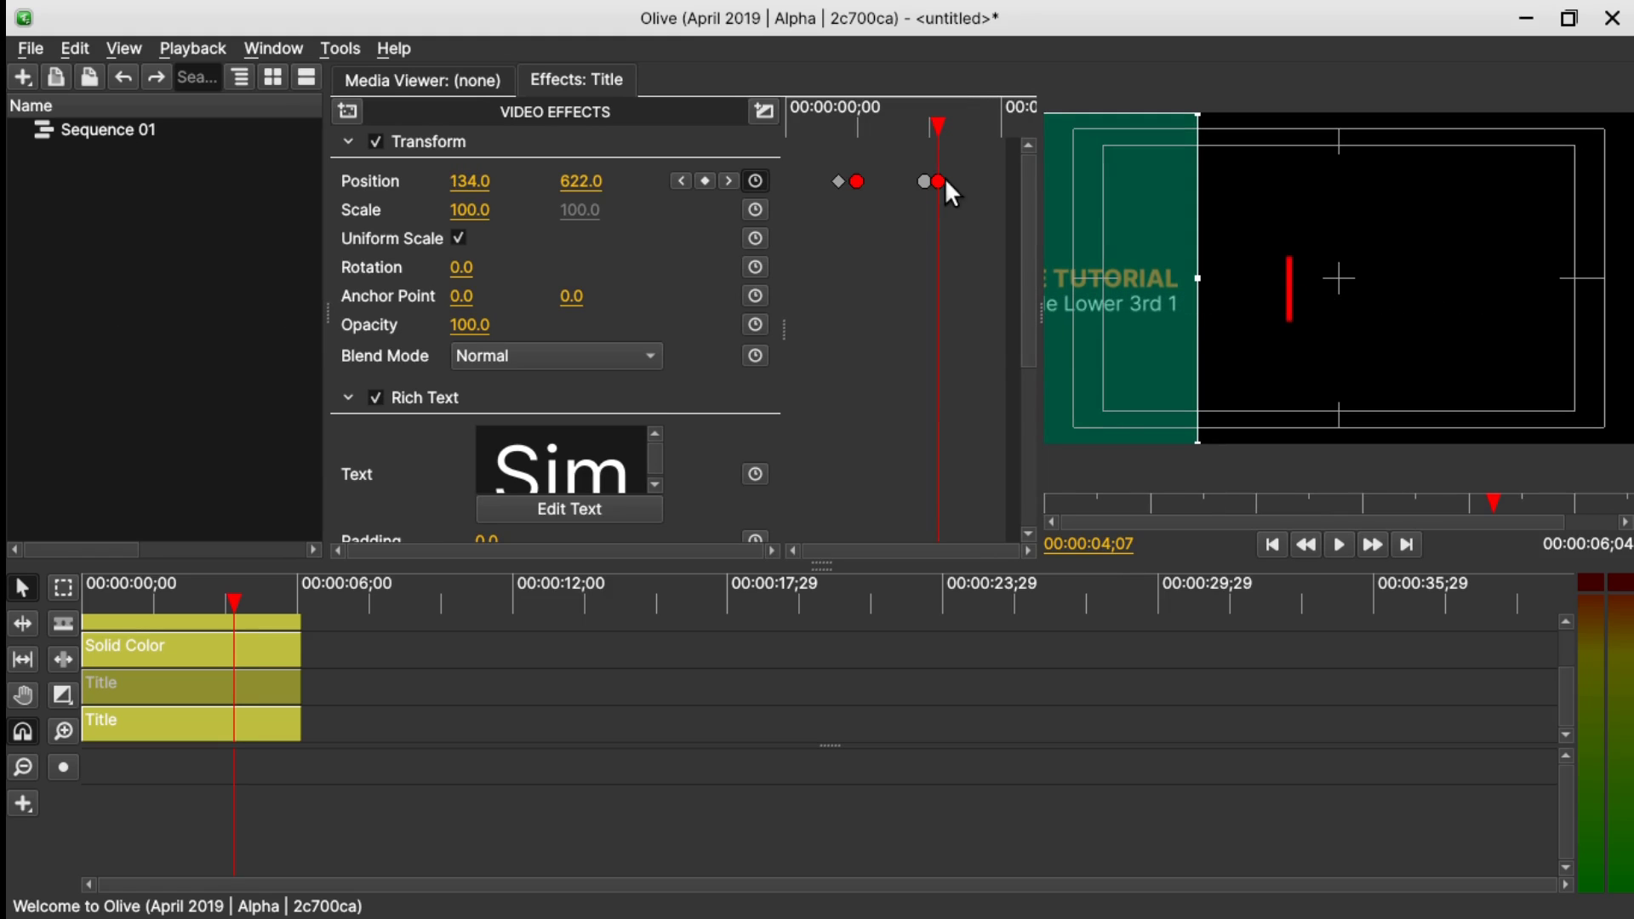
- Make the subtitle's outro keyframe linear, then keyframe the red line sliding left to Position X 341 at 4;23
{"action": "right_click", "coordinate": [940, 180]}
{"action": "left_click", "coordinate": [978, 194]}
{"action": "left_click", "coordinate": [192, 645]}
{"action": "left_click", "coordinate": [705, 181]}
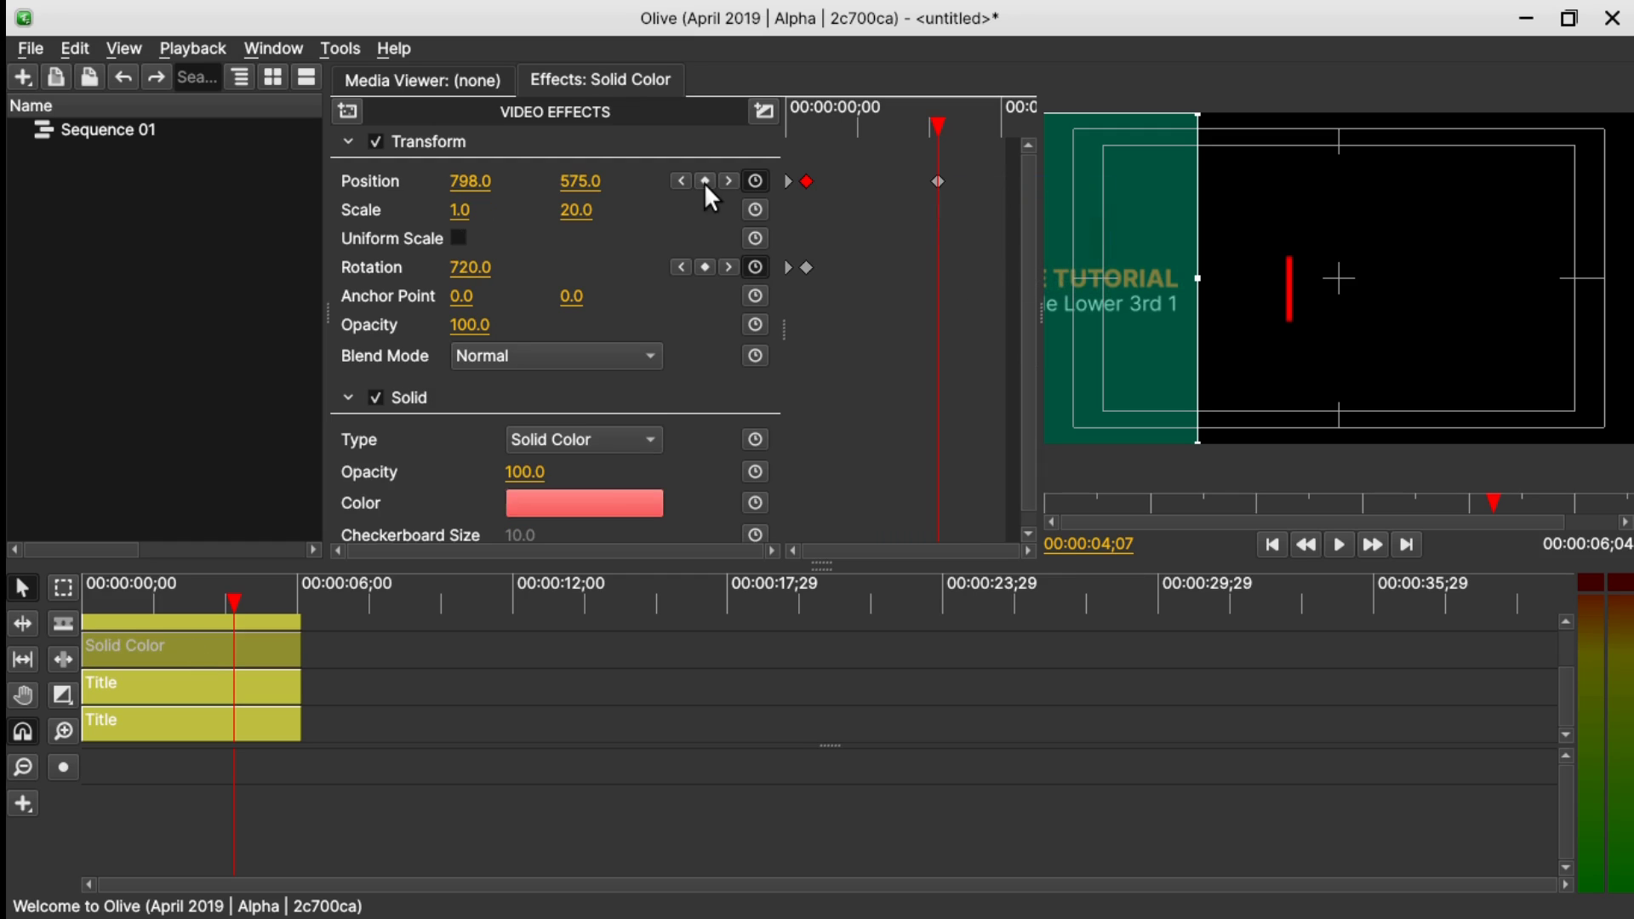
{"action": "left_click", "coordinate": [705, 269]}
{"action": "left_click_drag", "start_coordinate": [945, 123], "coordinate": [958, 124]}
{"action": "left_click_drag", "start_coordinate": [477, 181], "coordinate": [348, 181]}
{"action": "left_click", "coordinate": [483, 267]}
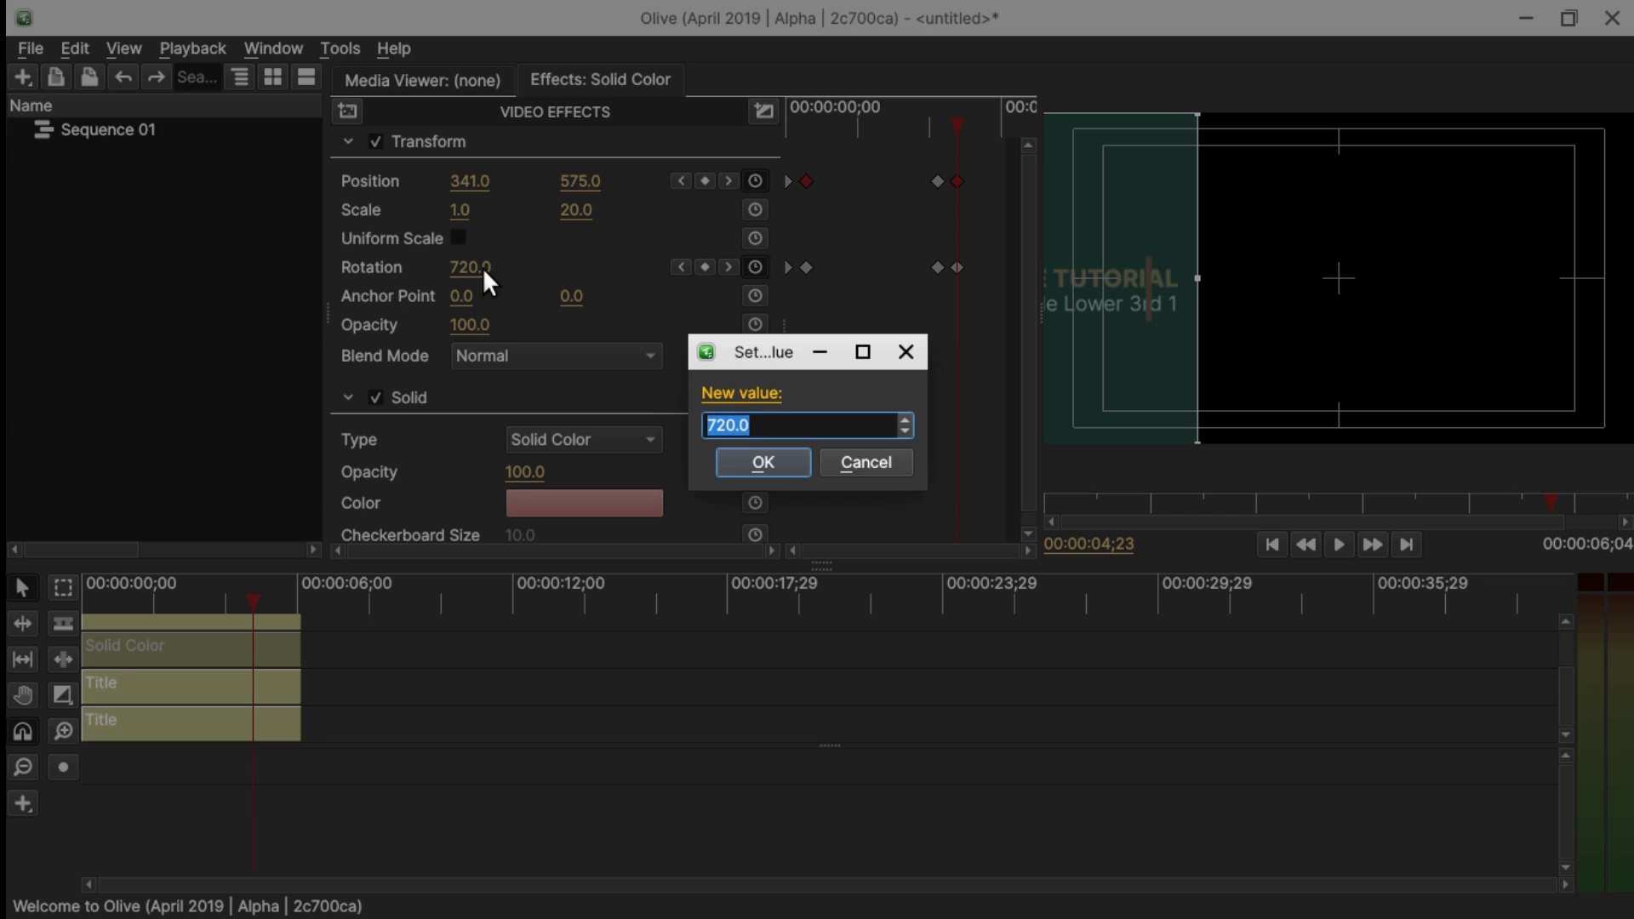
{"action": "key", "text": "Return"}
- Preview the animation, then set the red line's Position and Rotation keyframes to Bezier easing
{"action": "key", "text": "Home"}
{"action": "key", "text": "space"}
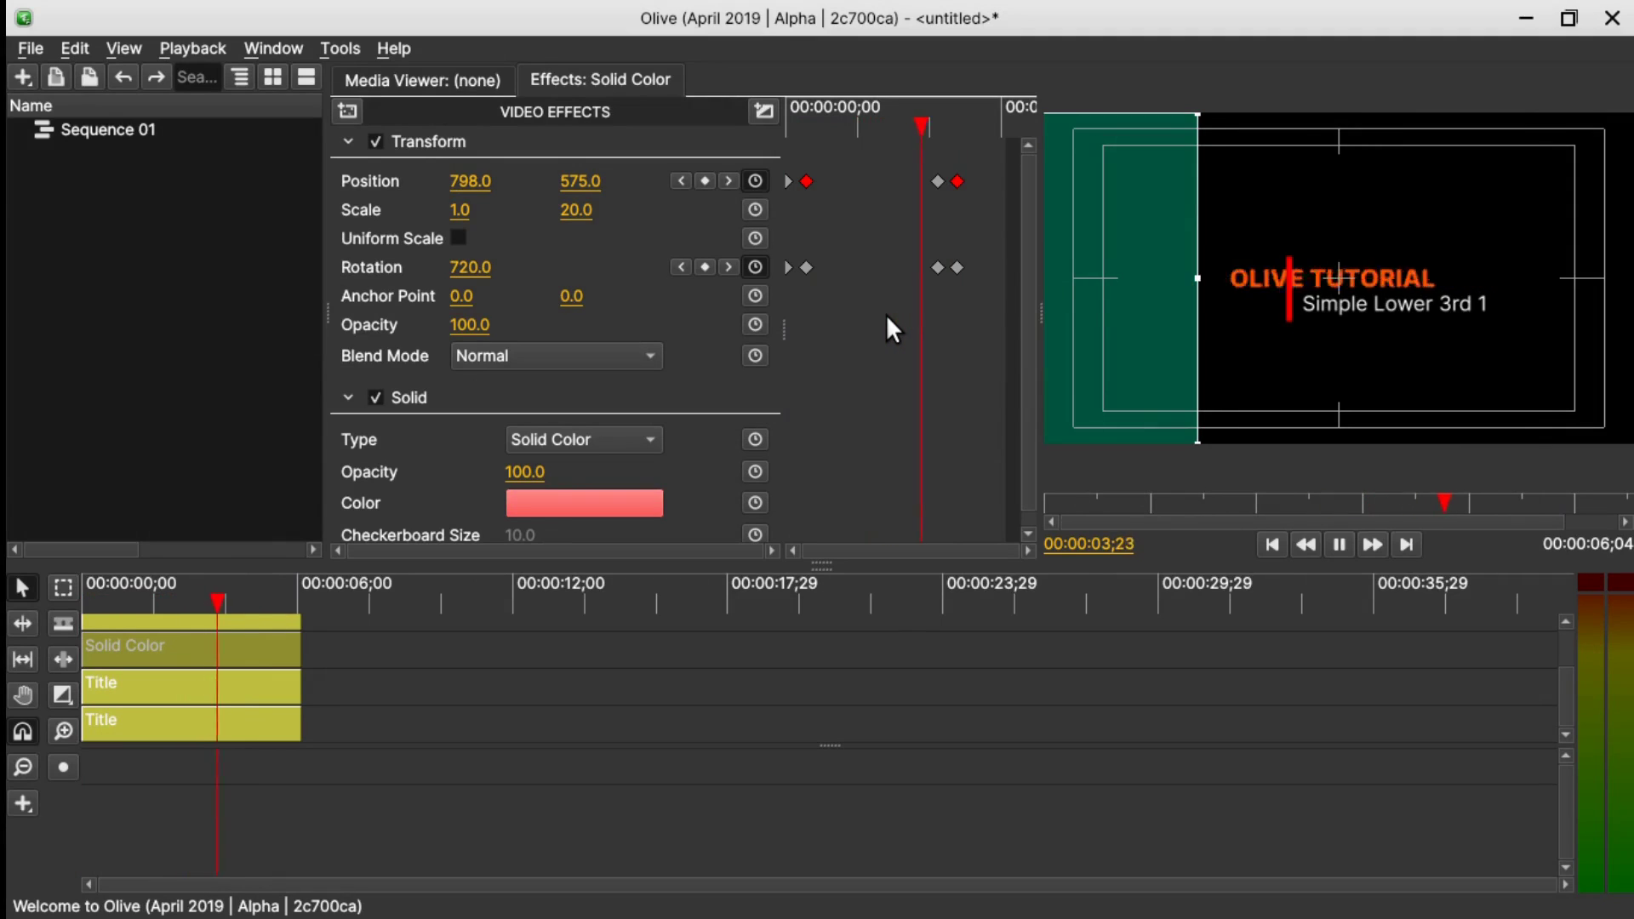
{"action": "key", "text": "space"}
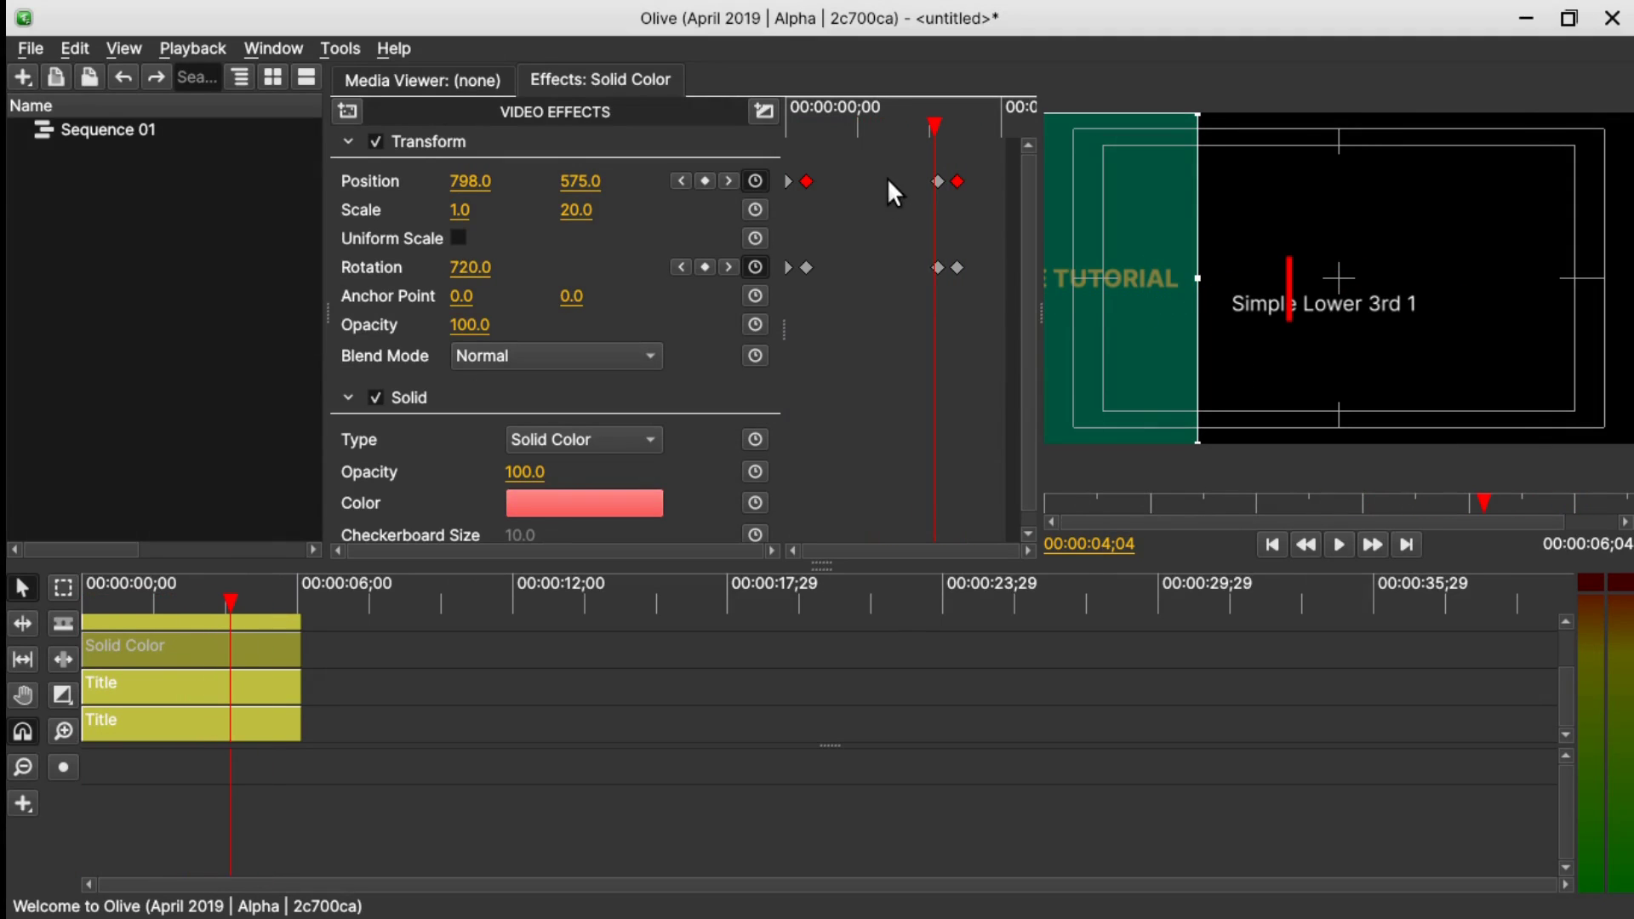
{"action": "right_click", "coordinate": [808, 183]}
{"action": "left_click", "coordinate": [856, 230]}
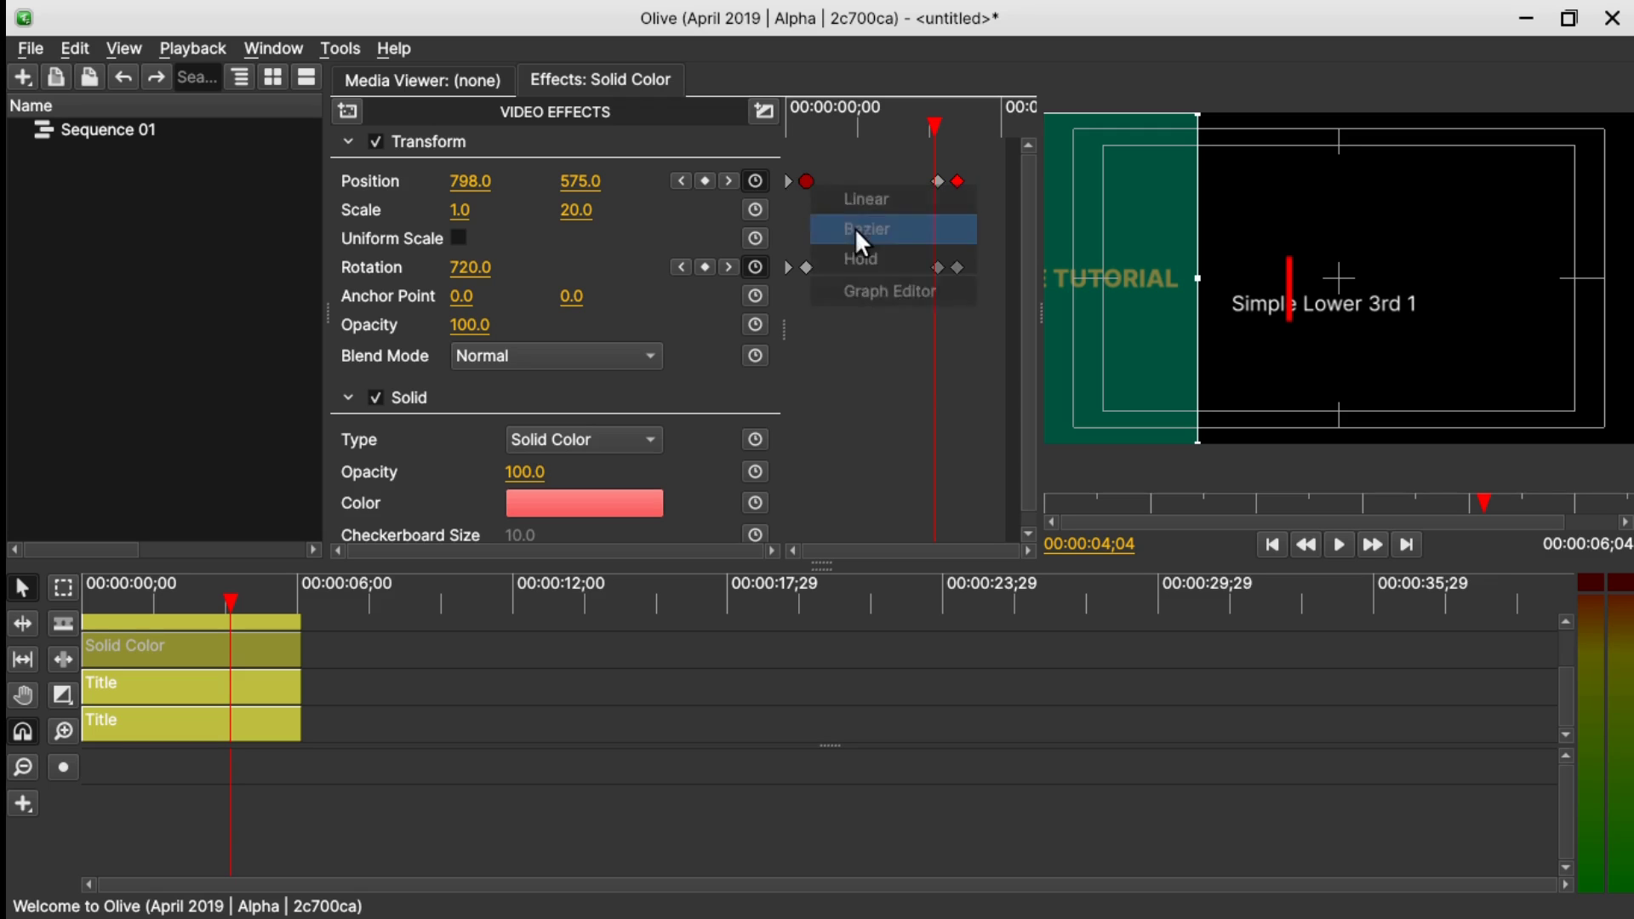
{"action": "right_click", "coordinate": [936, 181]}
{"action": "left_click", "coordinate": [959, 224]}
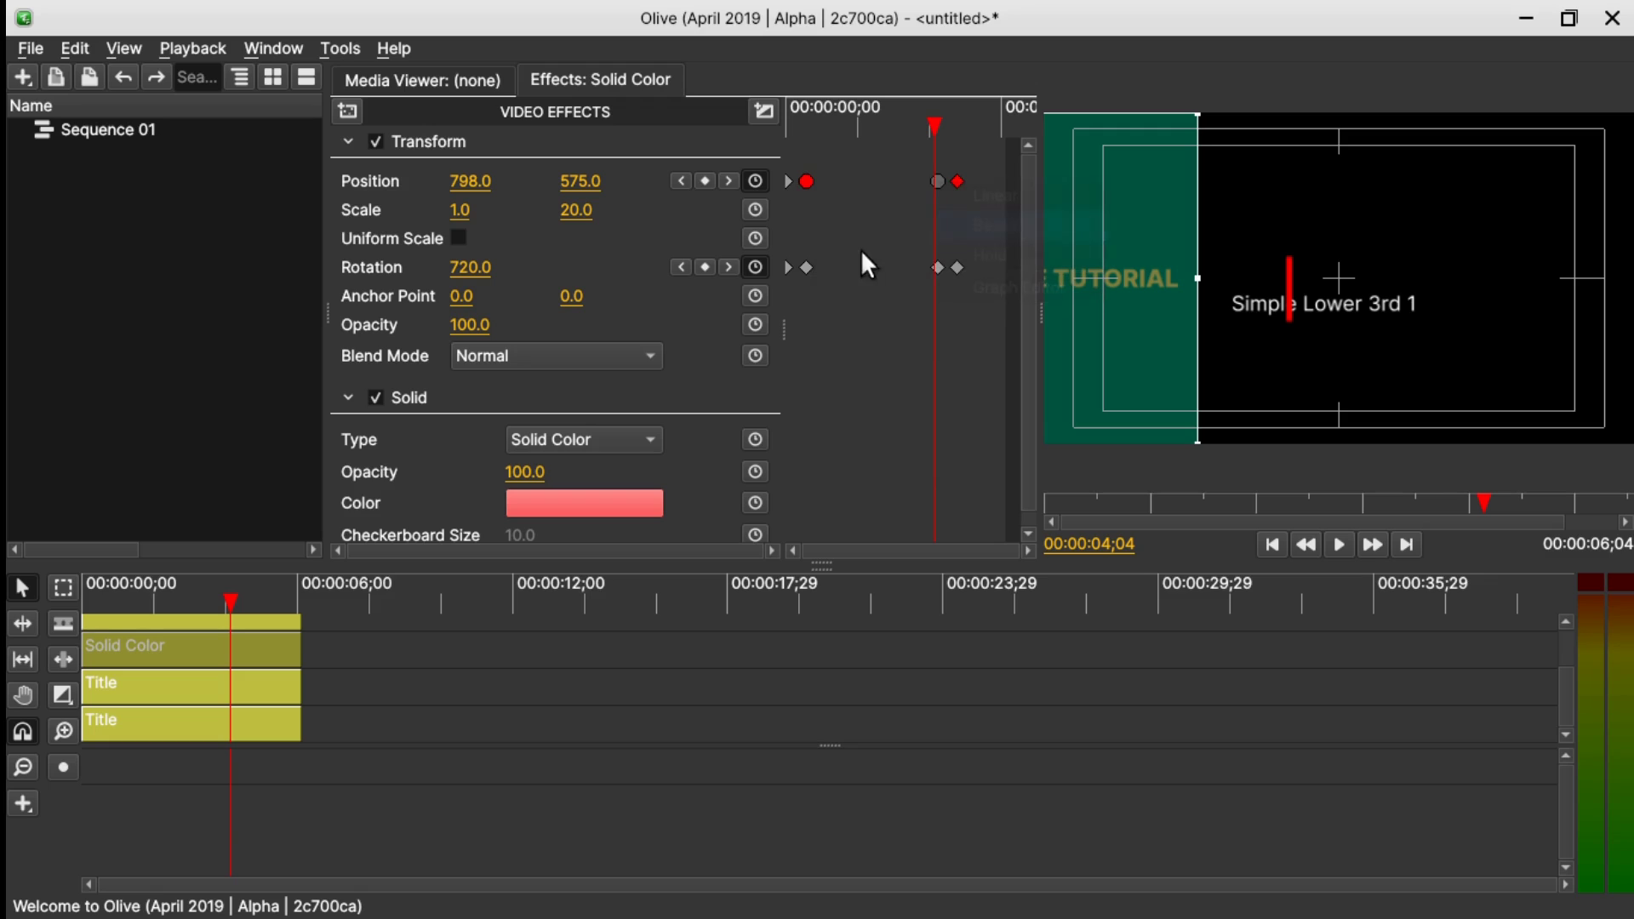
{"action": "right_click", "coordinate": [806, 267]}
{"action": "left_click", "coordinate": [857, 314]}
{"action": "right_click", "coordinate": [936, 268]}
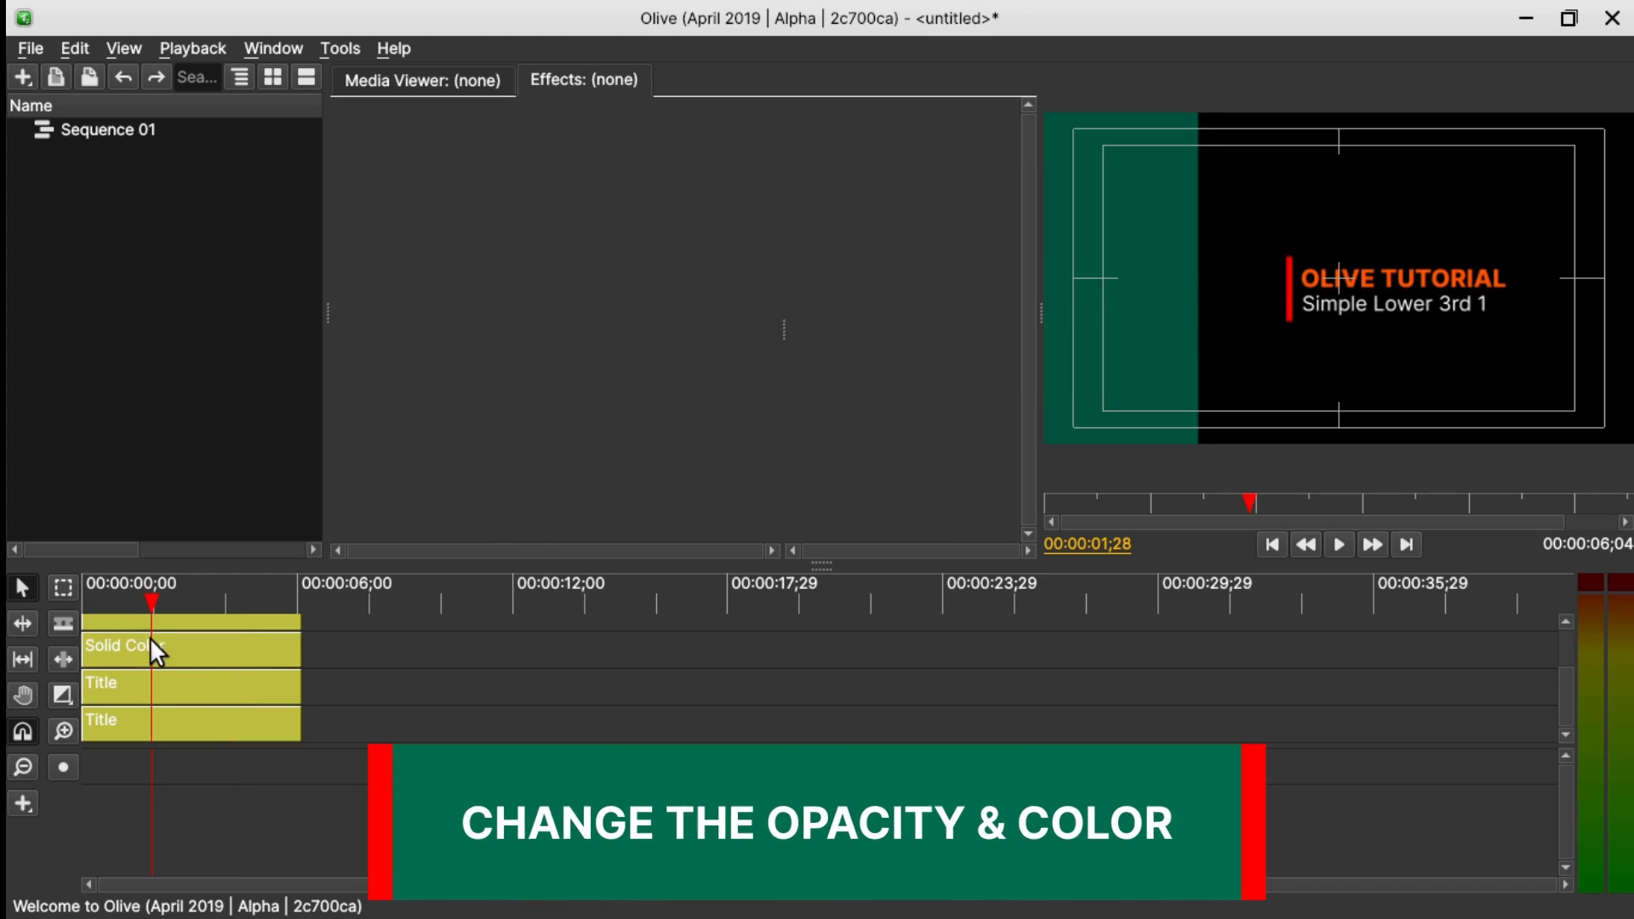
- Set the Solid Color backdrop to black (#000000) at 100 opacity
{"action": "left_click", "coordinate": [243, 625]}
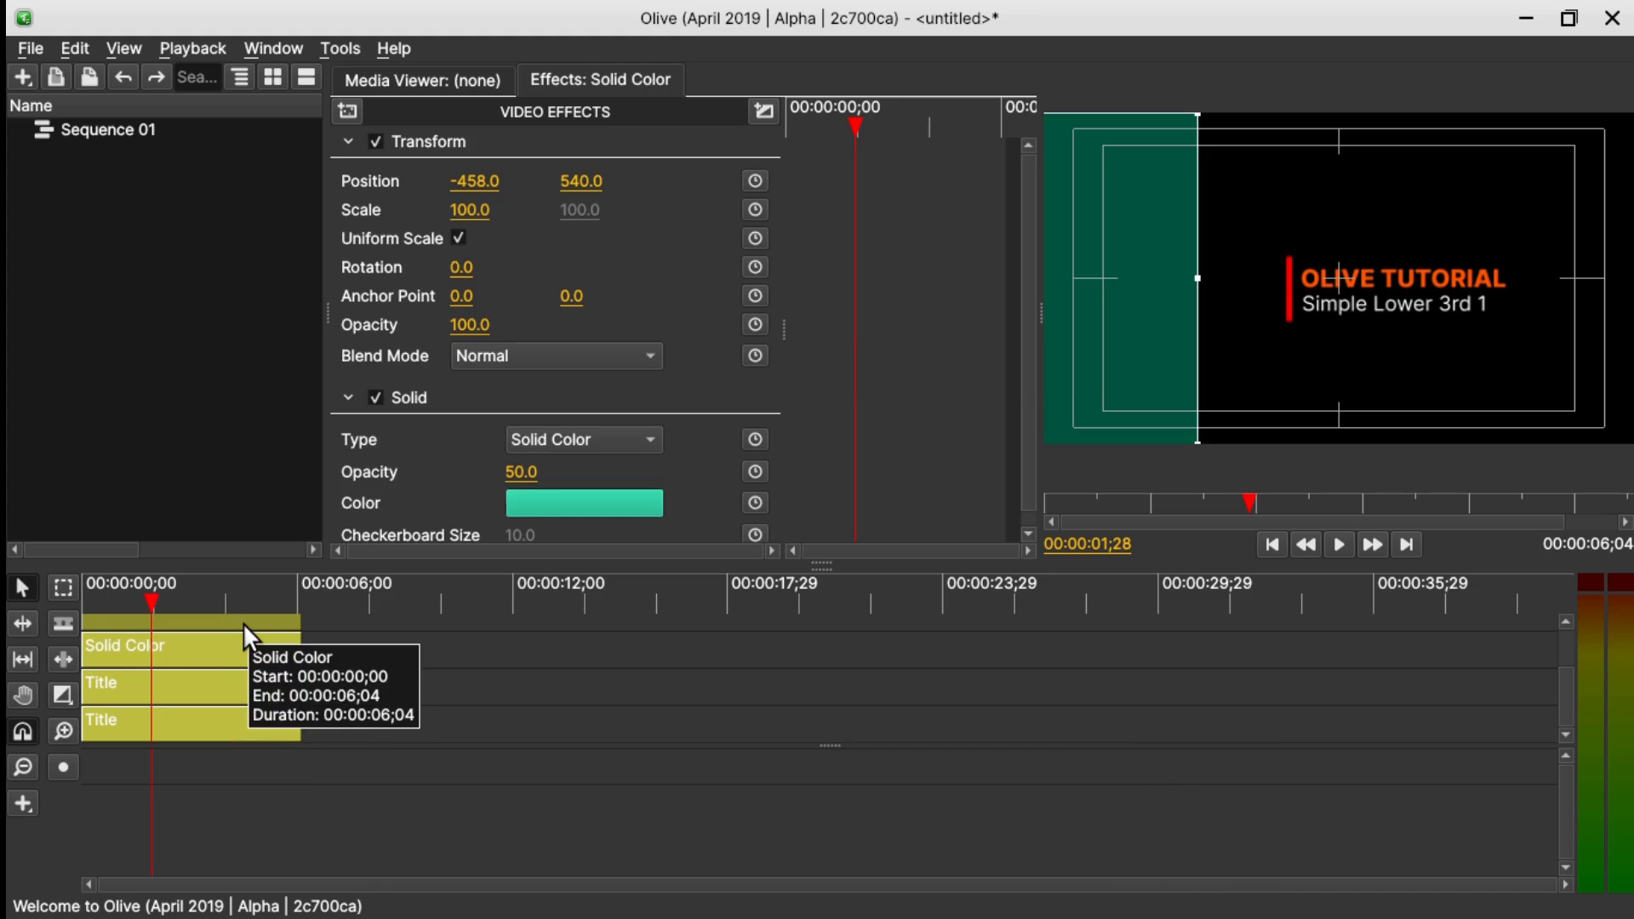
{"action": "left_click", "coordinate": [514, 471]}
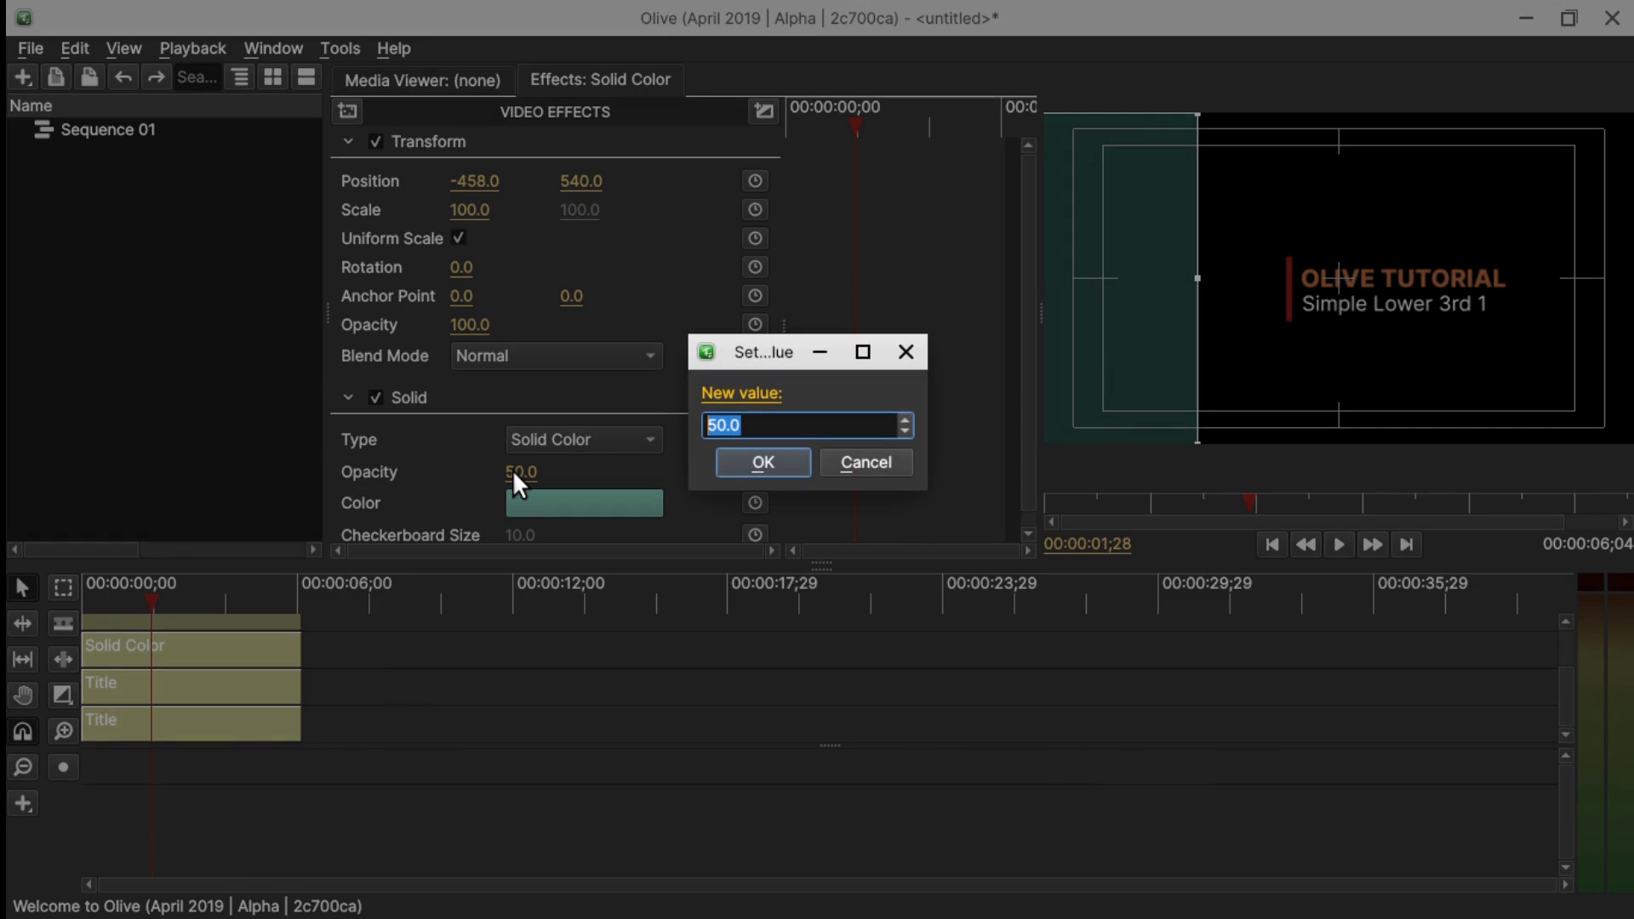
{"action": "type", "text": "100"}
{"action": "key", "text": "Return"}
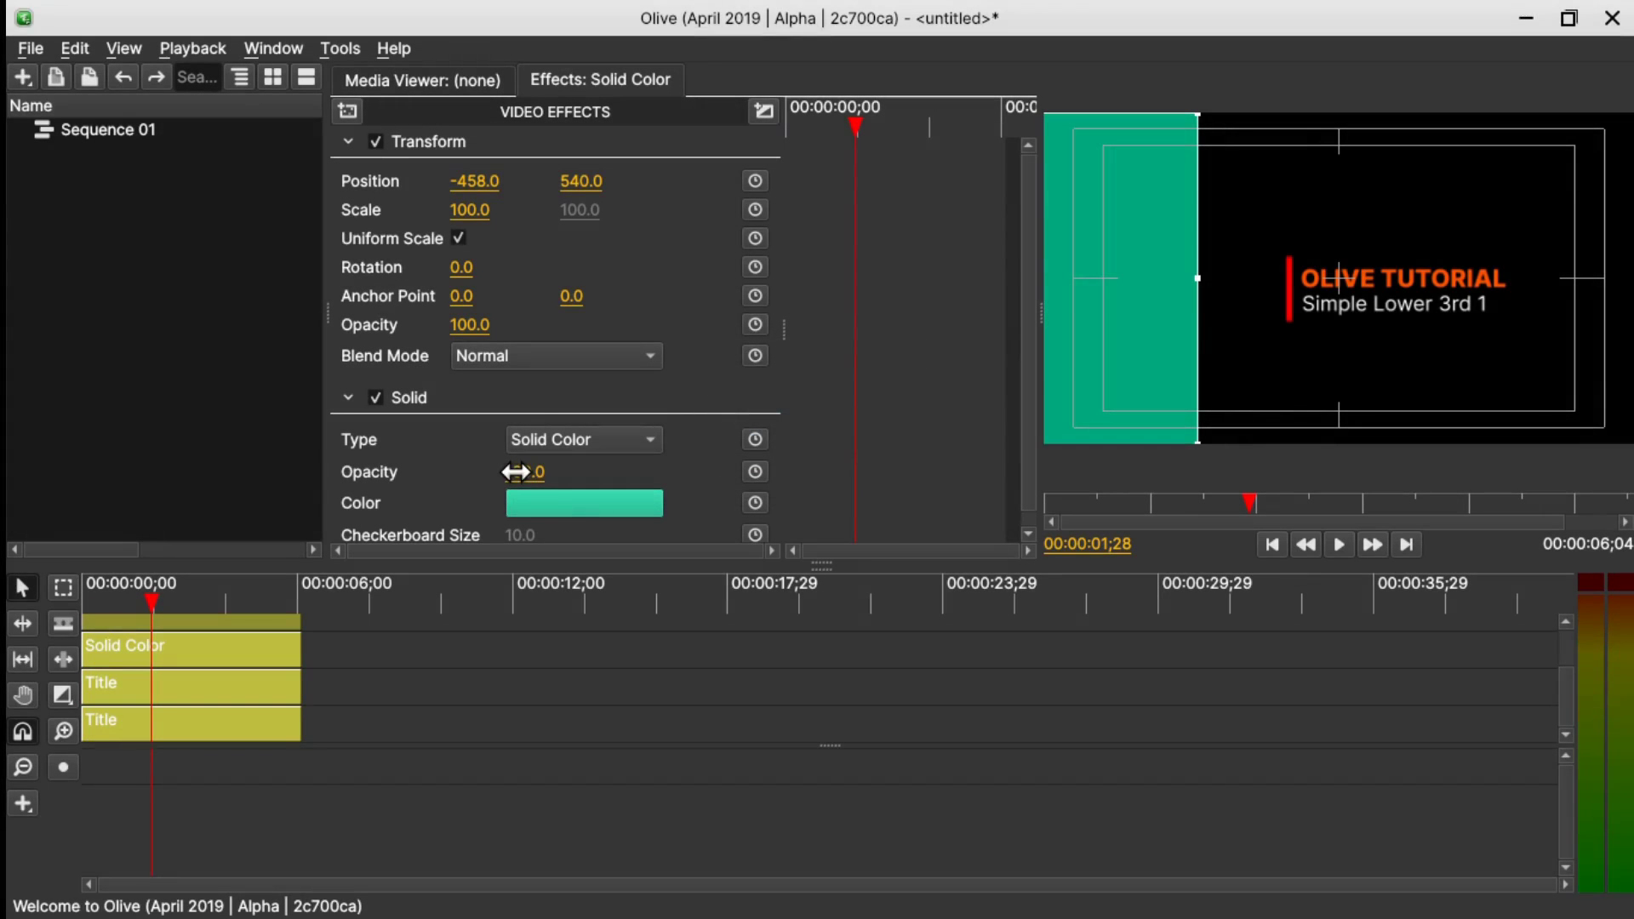
{"action": "left_click", "coordinate": [567, 499]}
{"action": "left_click", "coordinate": [512, 220]}
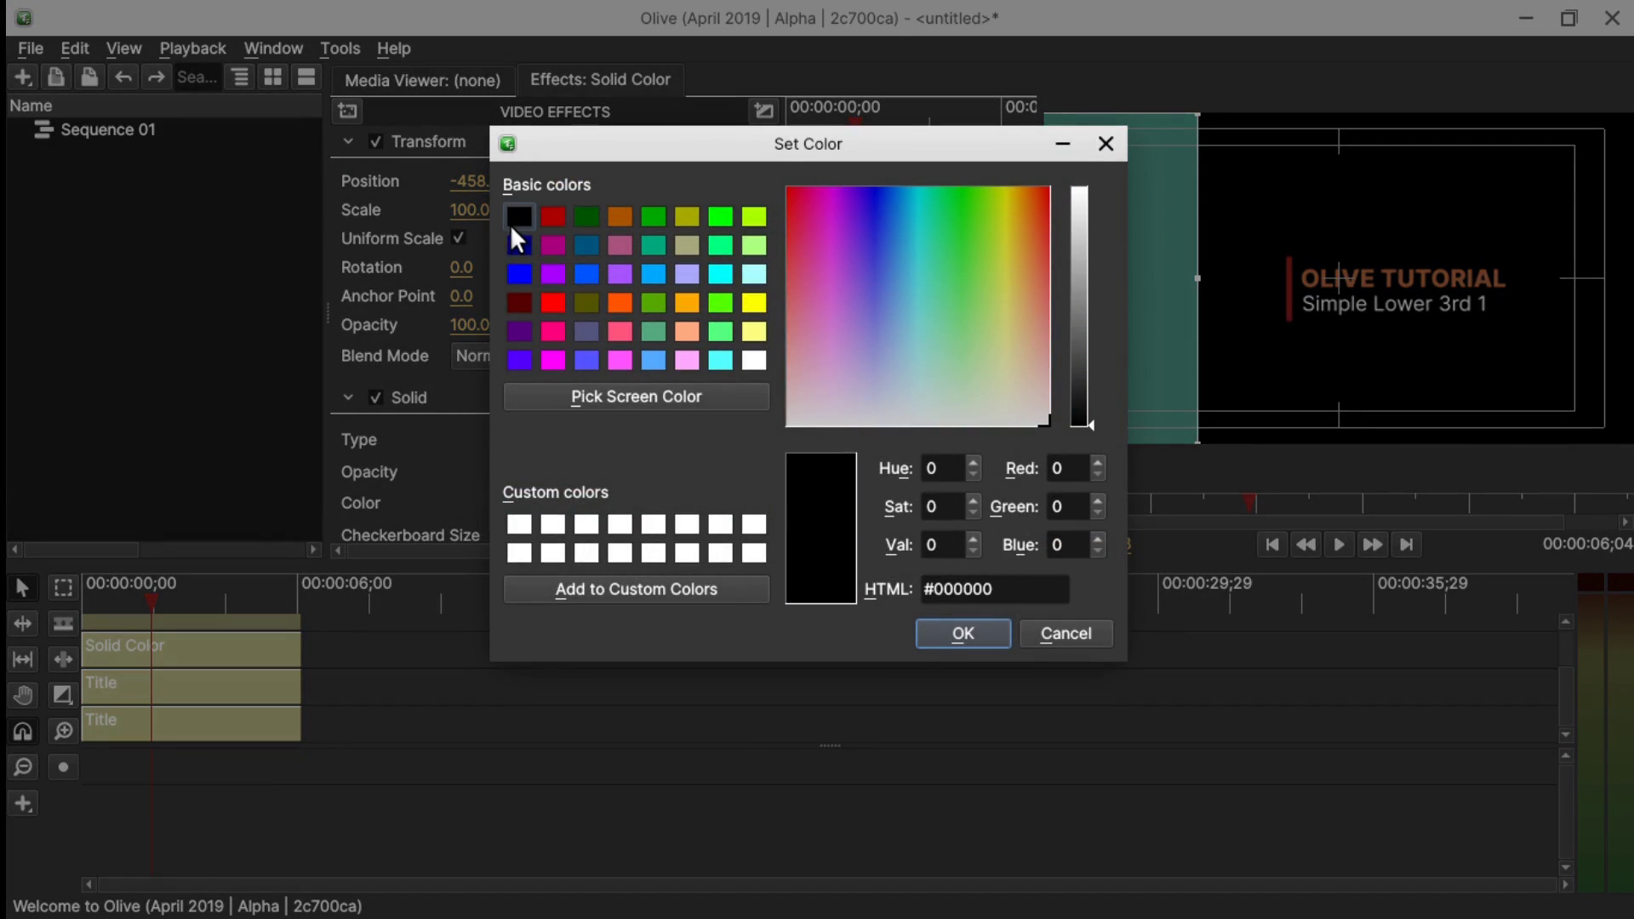
{"action": "left_click", "coordinate": [973, 638]}
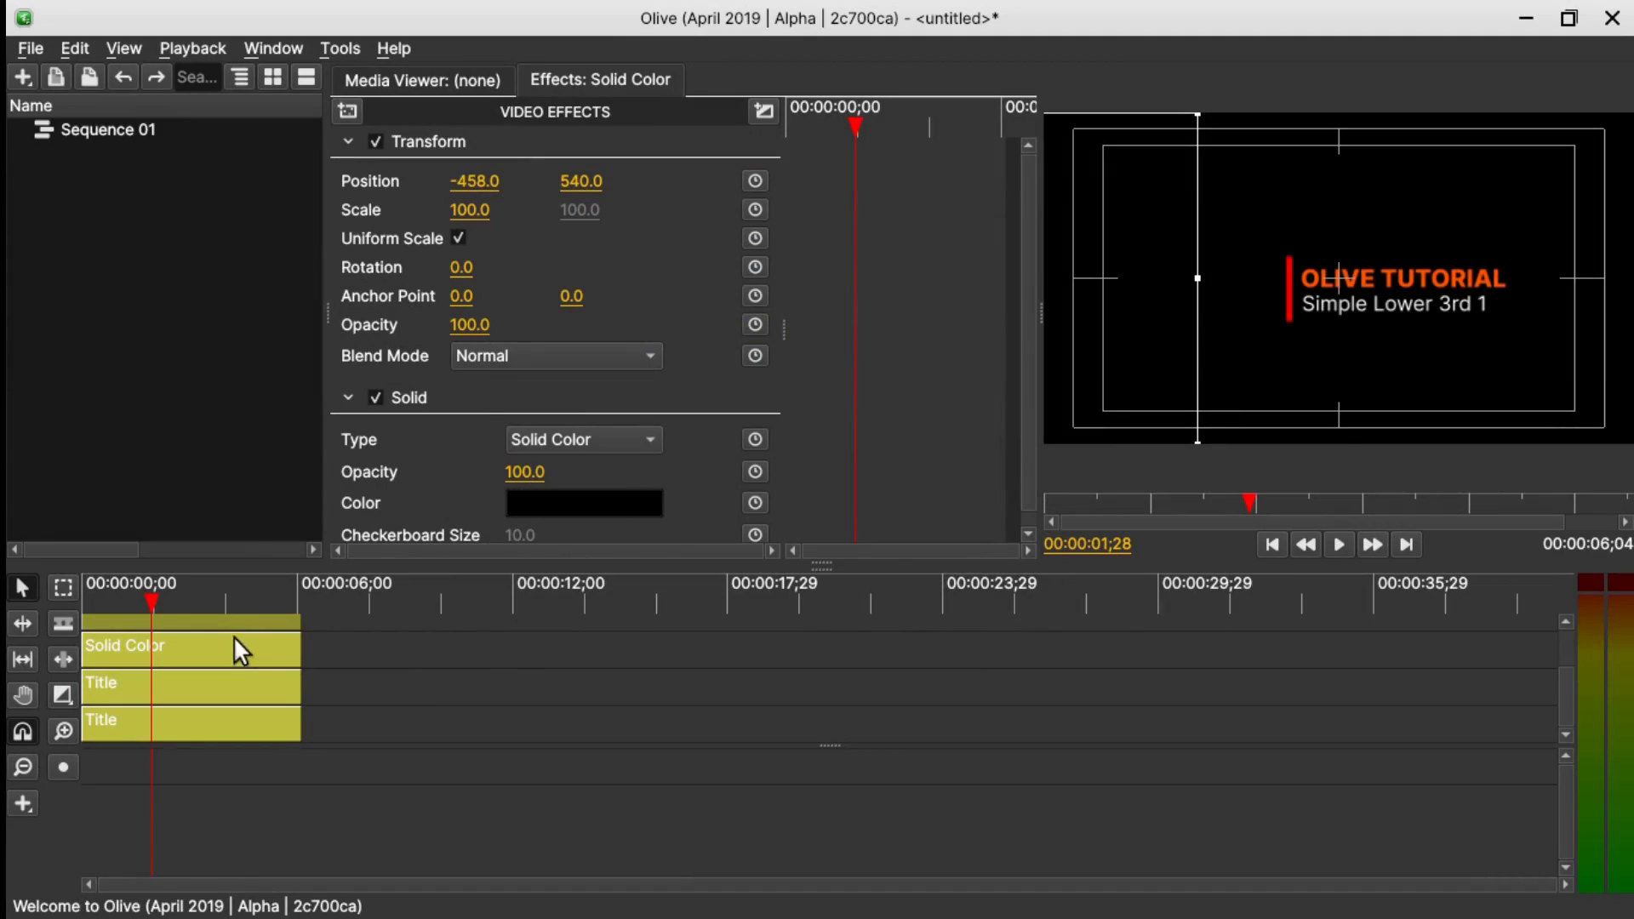
{"action": "left_click", "coordinate": [393, 651]}
- Play the lower third from the start, then box-select the Solid Color and both Title clips
{"action": "left_click", "coordinate": [104, 598]}
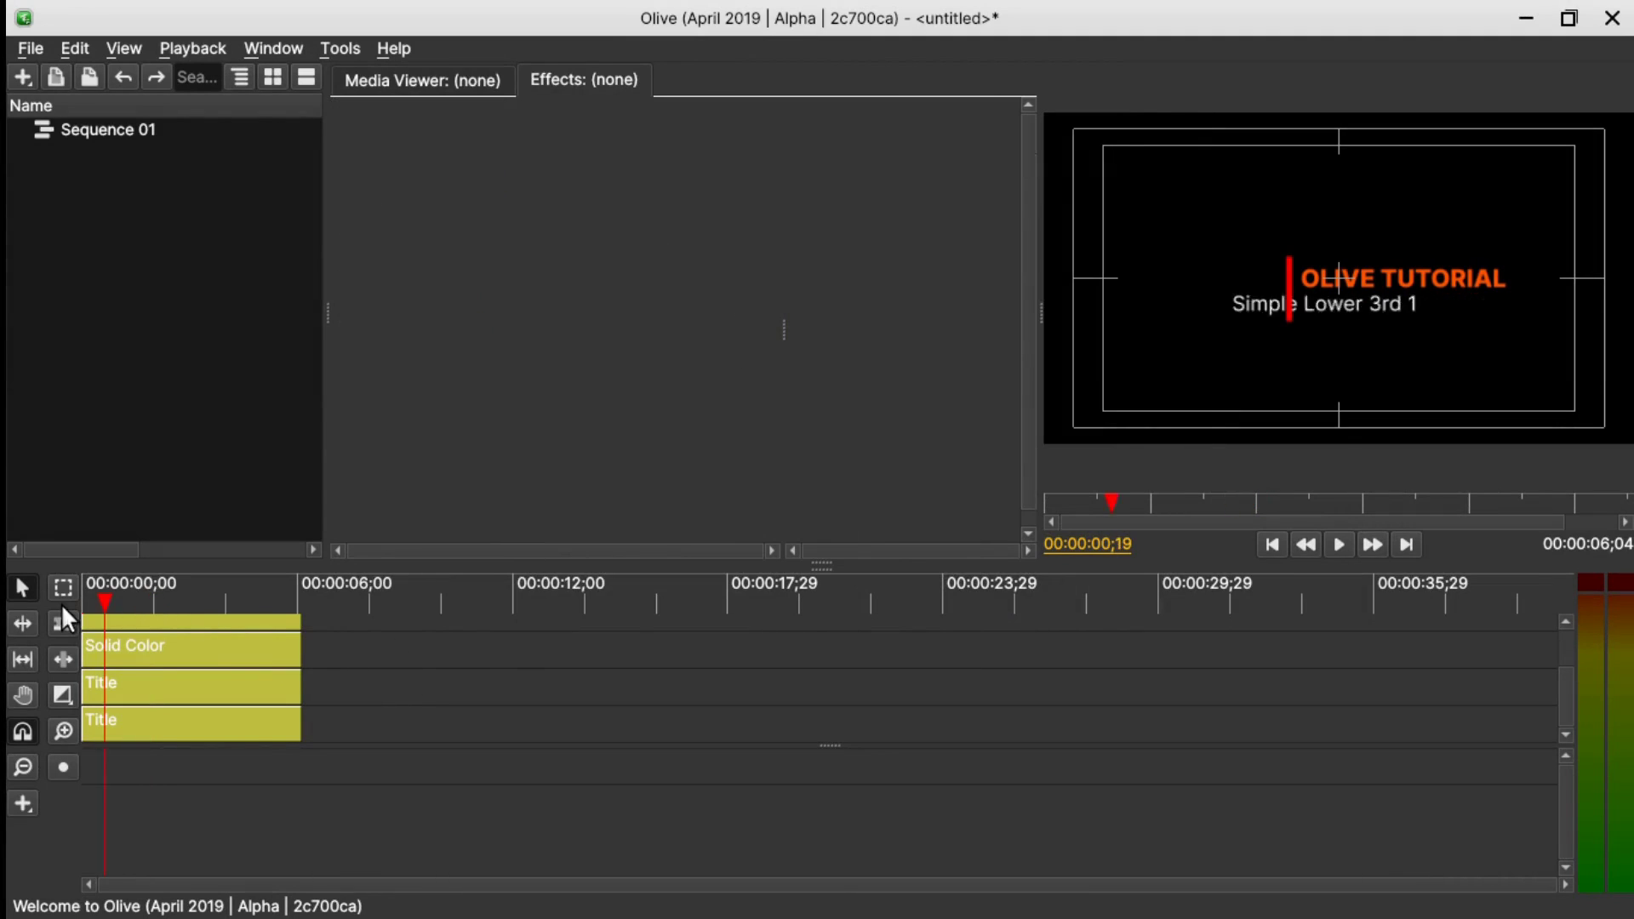
{"action": "key", "text": "Home"}
{"action": "key", "text": "space"}
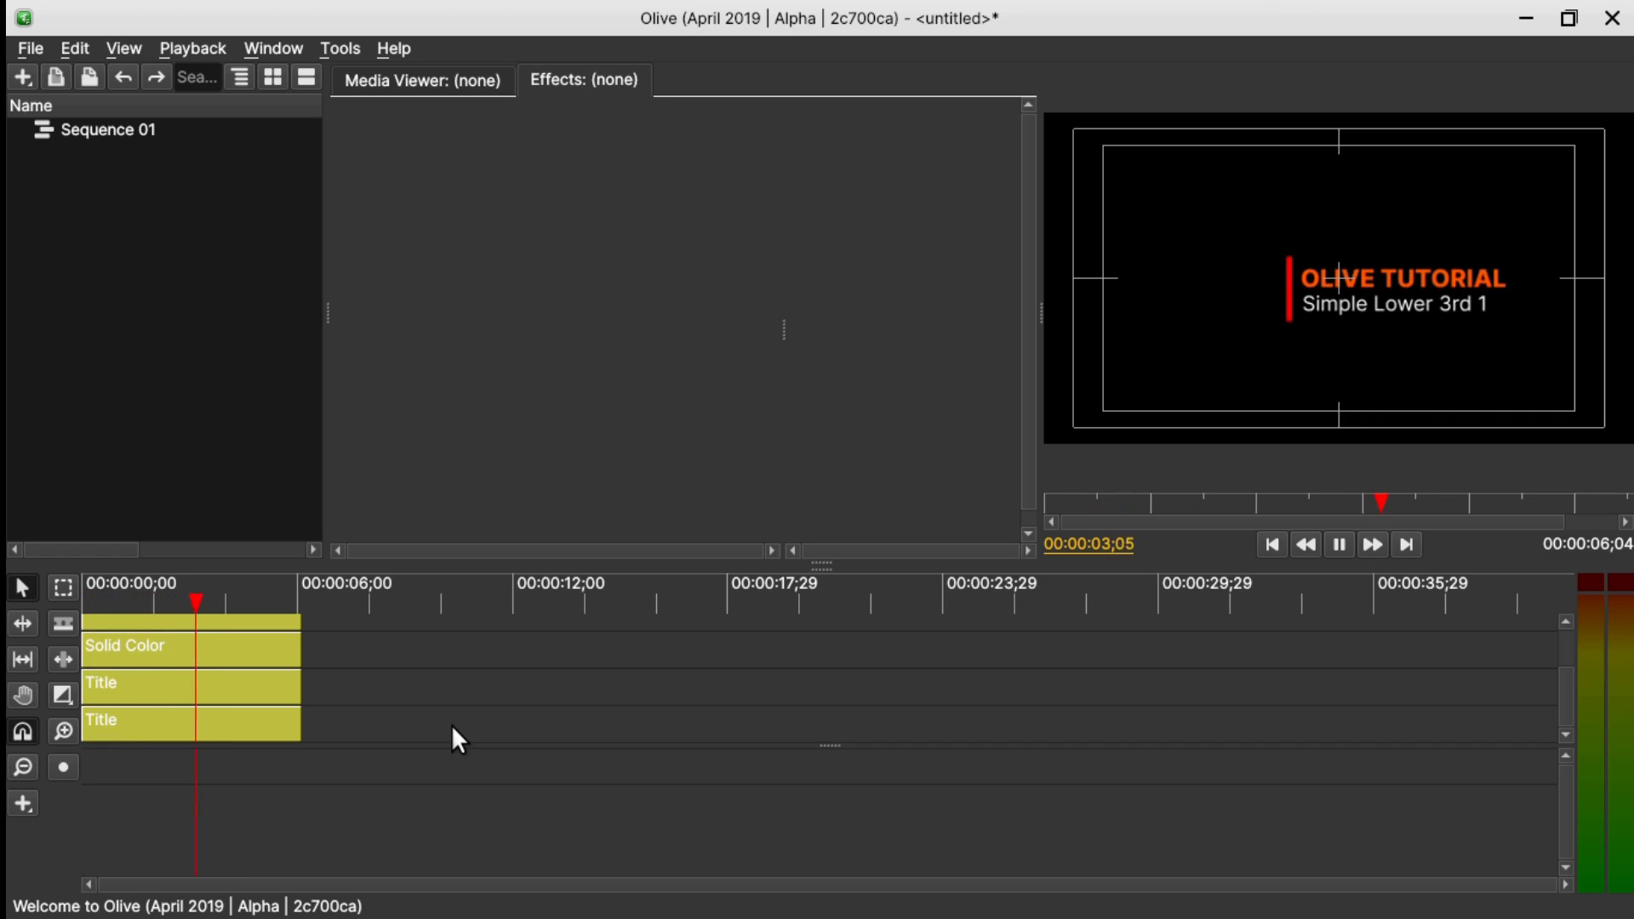
{"action": "key", "text": "space"}
{"action": "left_click", "coordinate": [500, 656]}
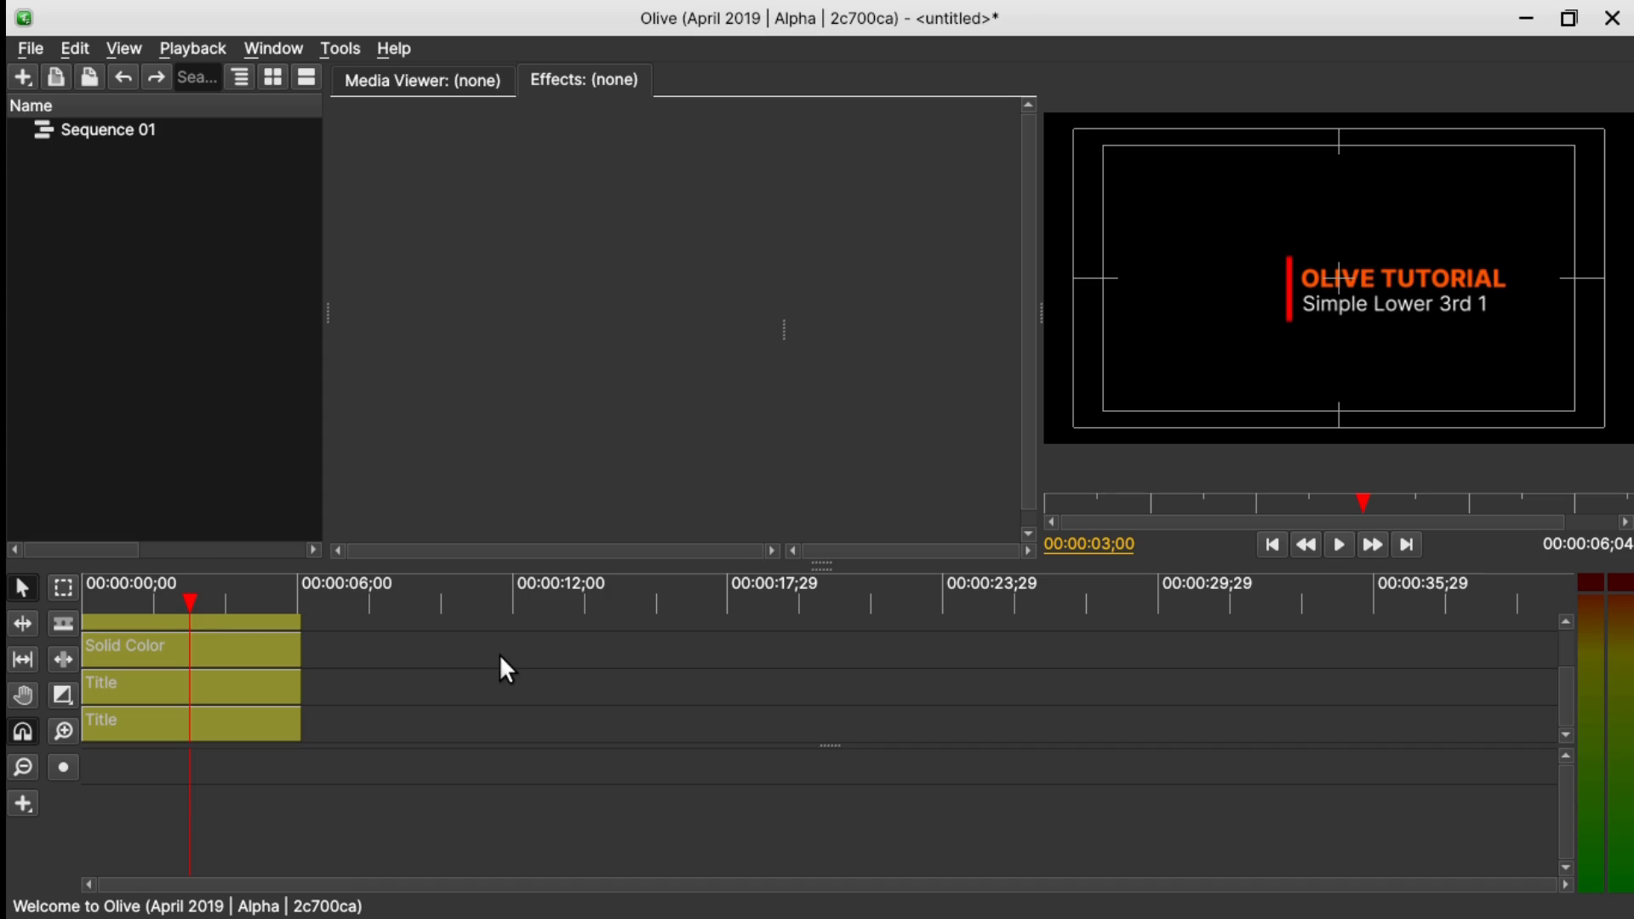
{"action": "key", "text": "ctrl+a"}
{"action": "left_click_drag", "start_coordinate": [310, 615], "coordinate": [237, 728]}
- Nest the three selected clips into Nested Sequence 01, leaving it centred at 960, 540
{"action": "right_click", "coordinate": [233, 723]}
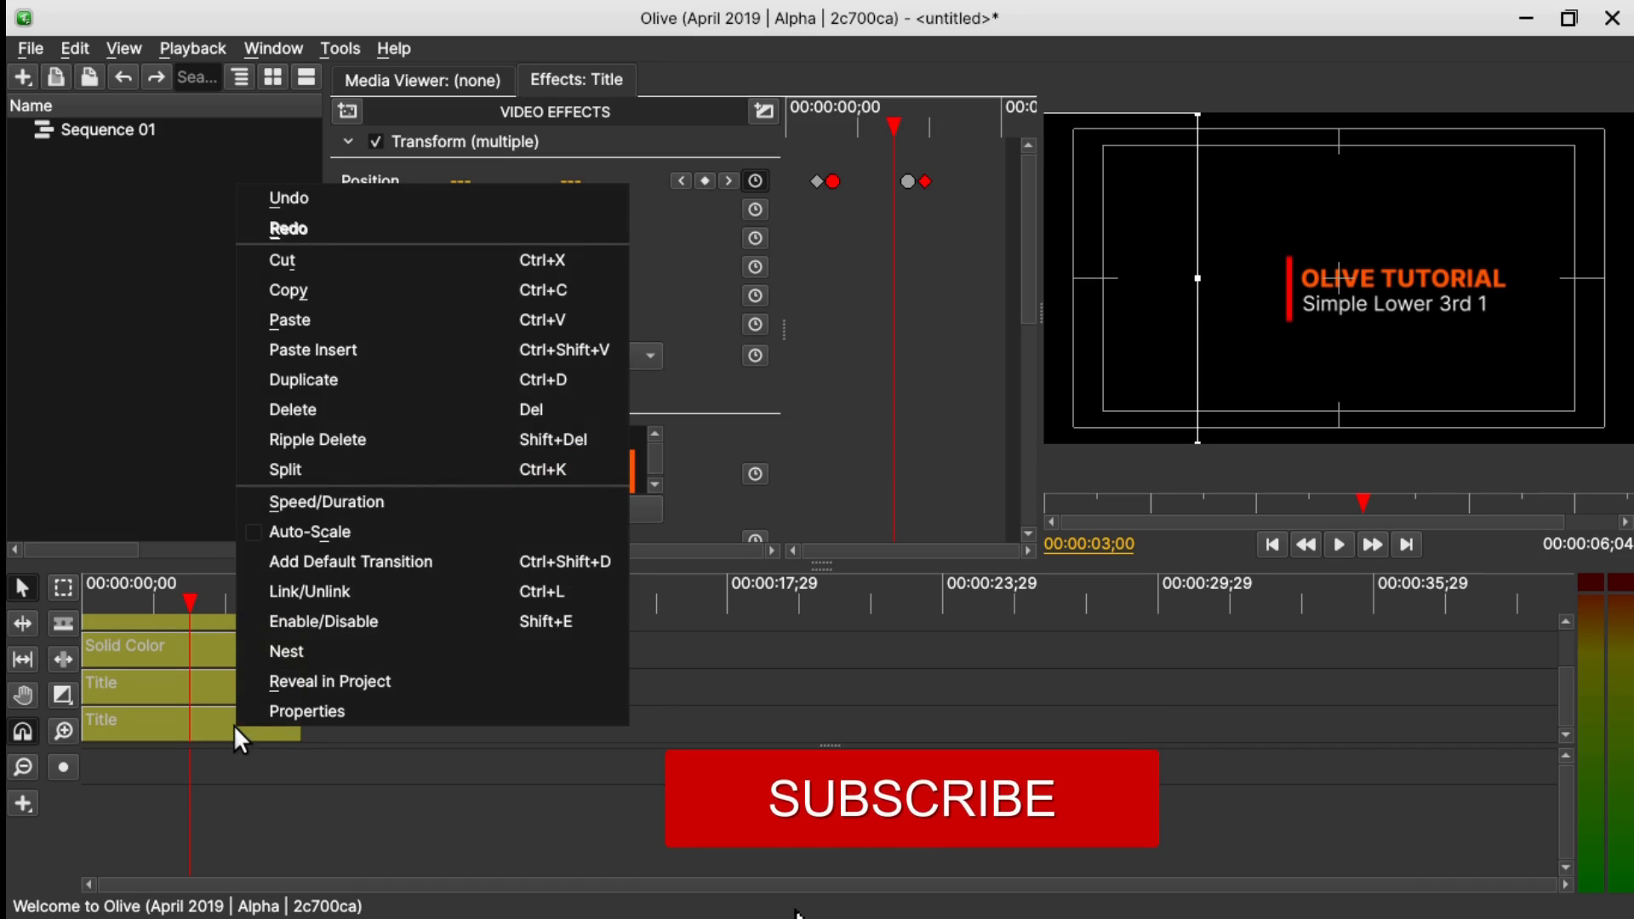
{"action": "left_click", "coordinate": [288, 647]}
{"action": "left_click", "coordinate": [258, 712]}
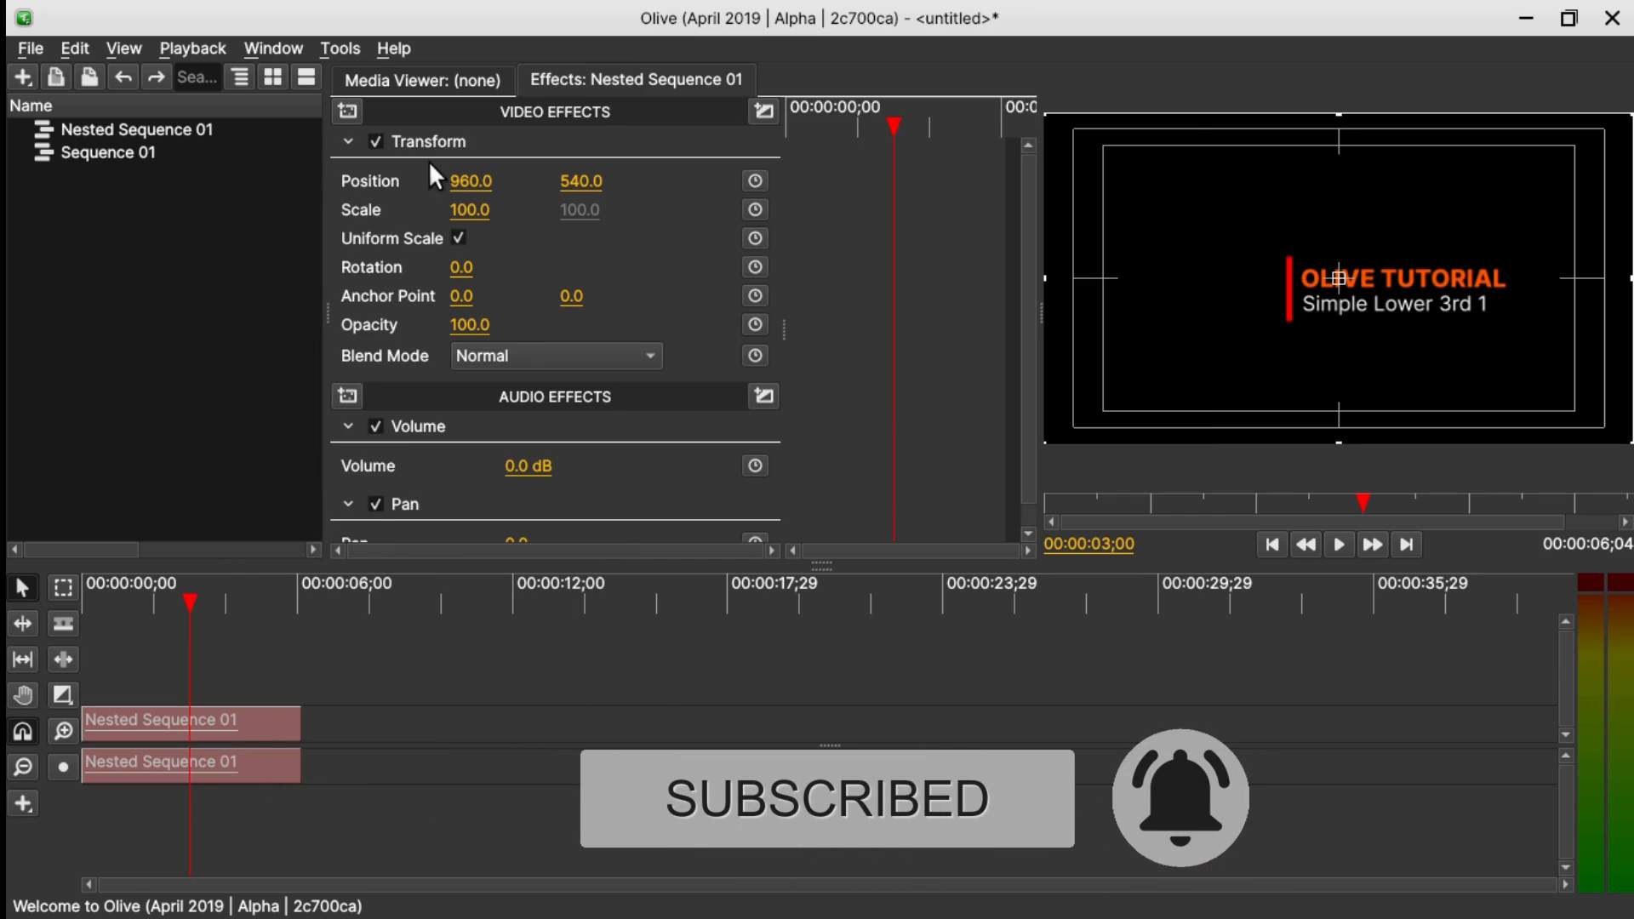
{"action": "left_click_drag", "start_coordinate": [471, 181], "coordinate": [197, 182]}
{"action": "left_click_drag", "start_coordinate": [581, 181], "coordinate": [622, 181]}
{"action": "key", "text": "ctrl+z"}
{"action": "key", "text": "ctrl+z"}
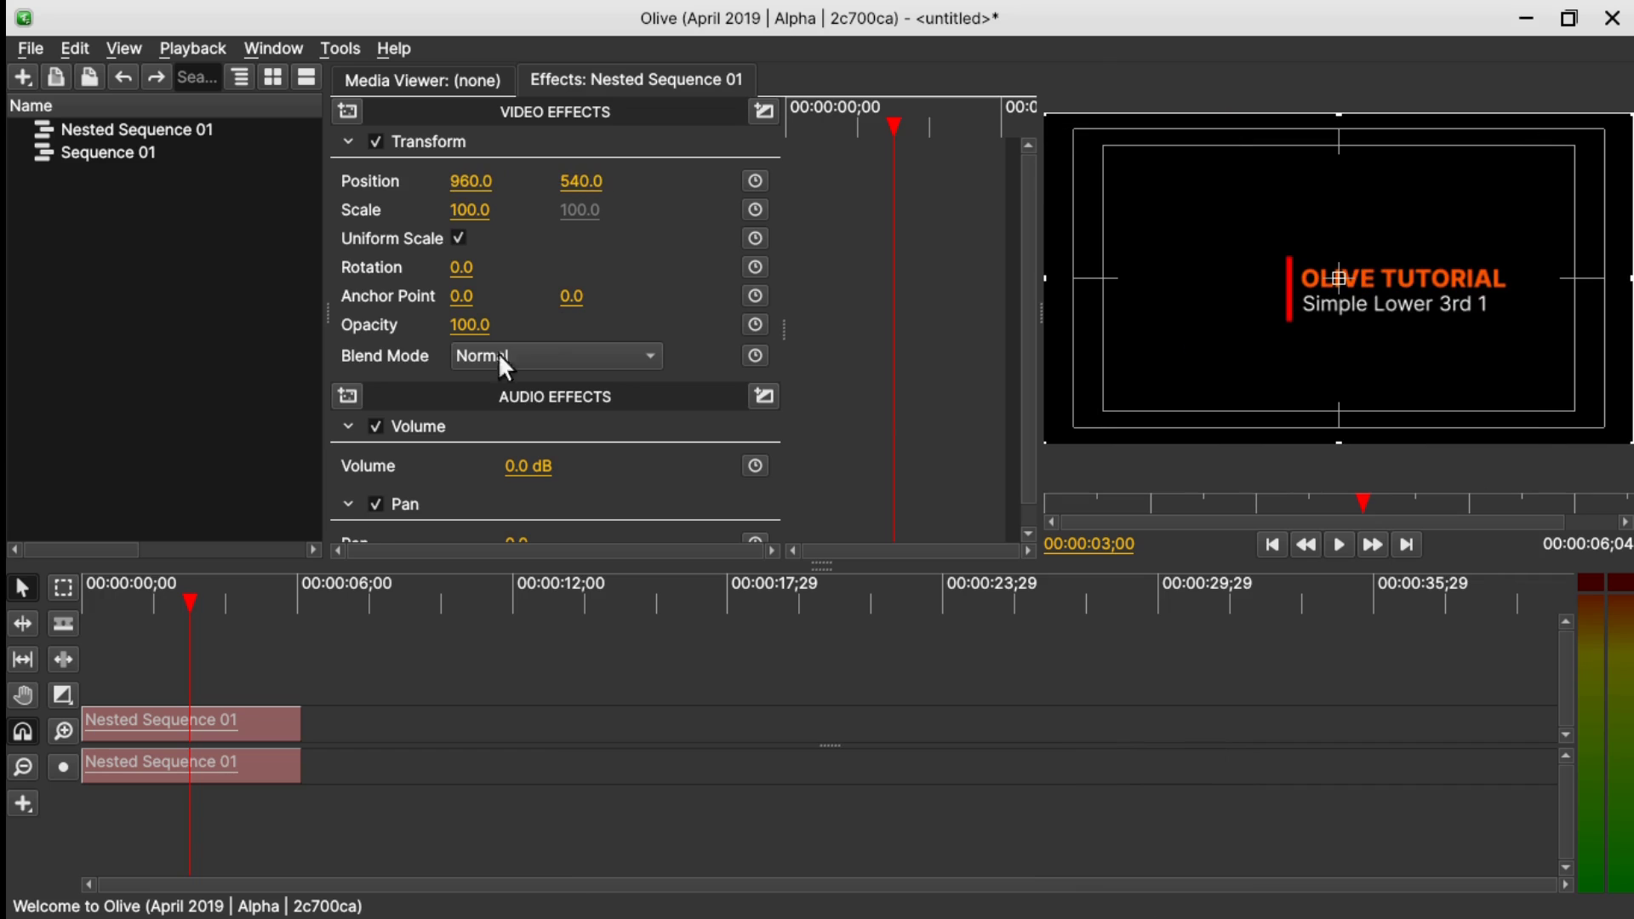
- Delete the nested clip's audio copy from the lower track
{"action": "left_click", "coordinate": [246, 763]}
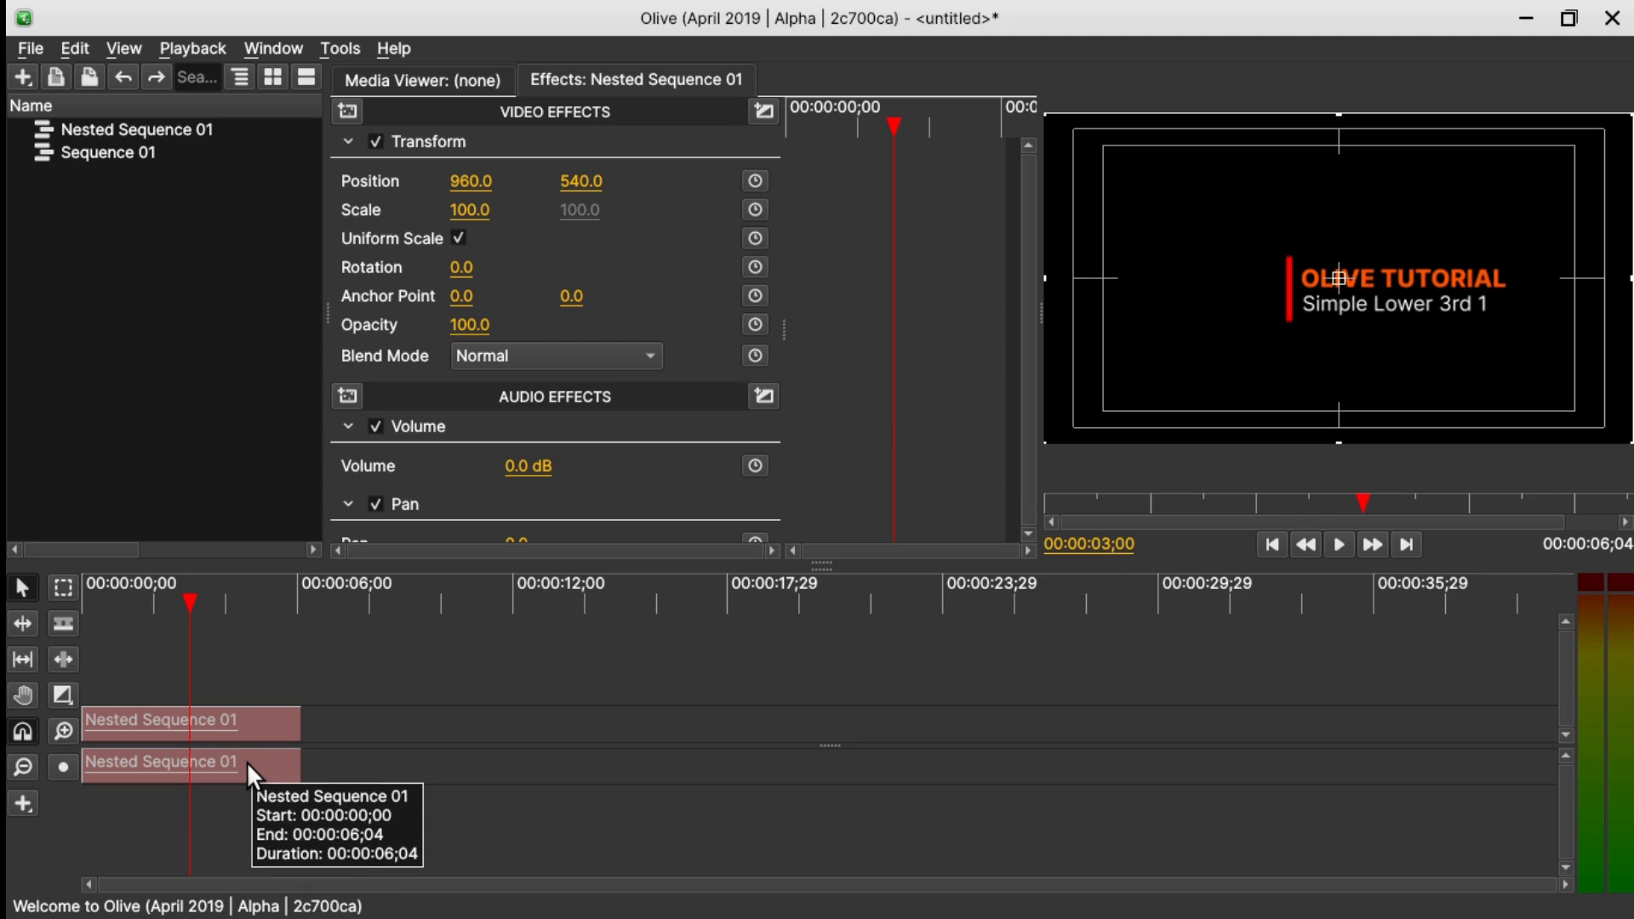
{"action": "left_click", "coordinate": [348, 739]}
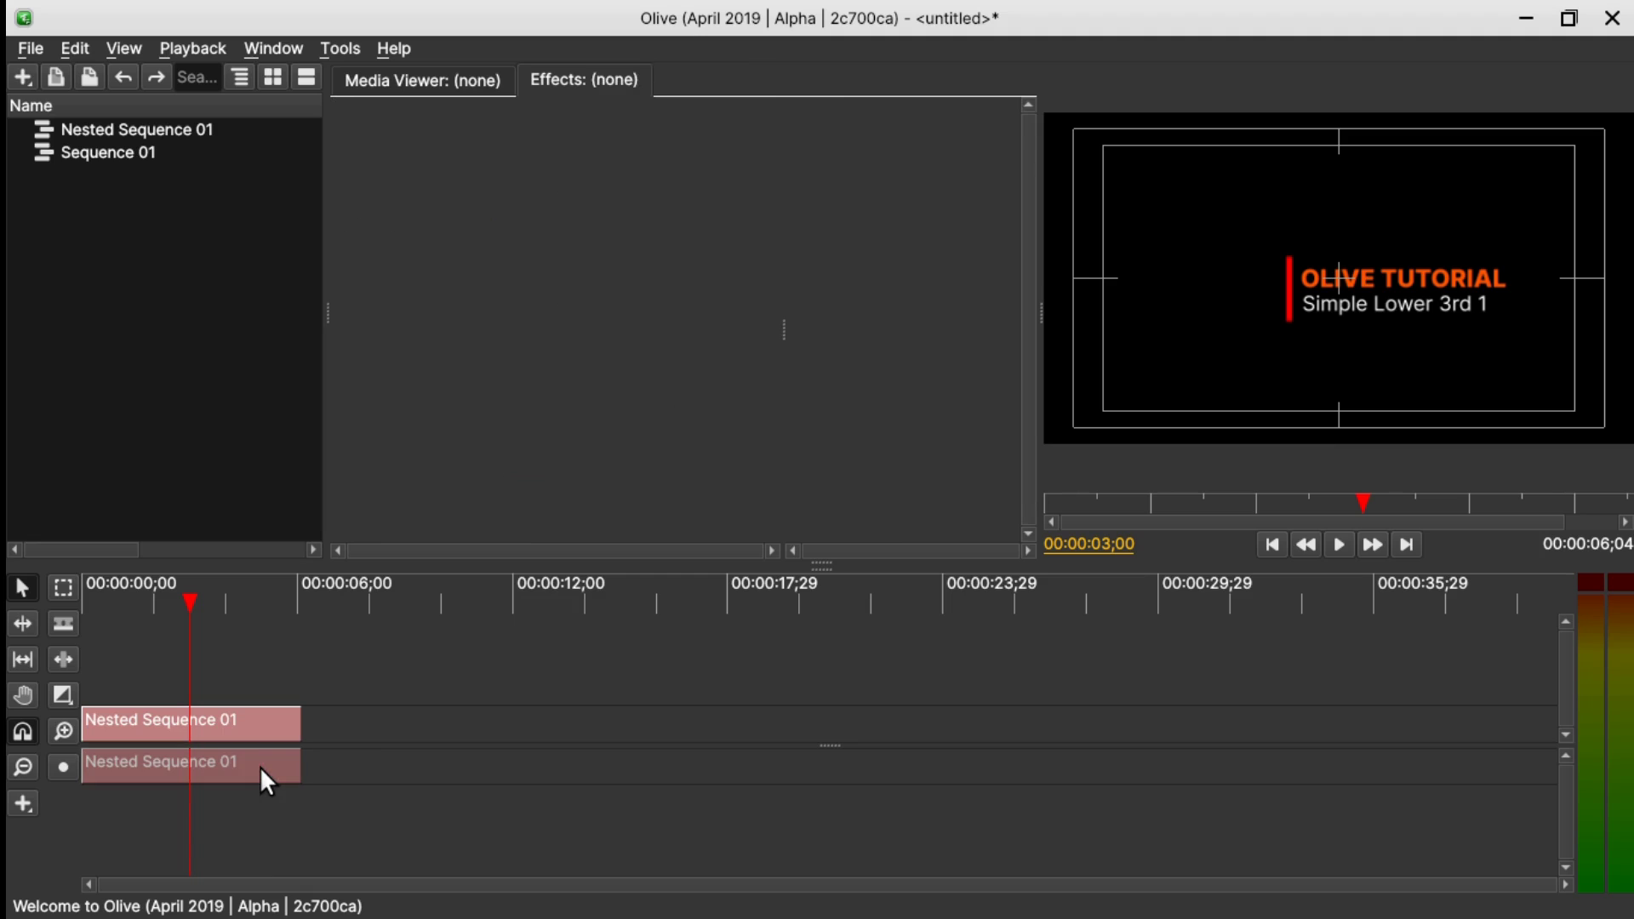
{"action": "left_click", "coordinate": [259, 766], "text": "alt"}
{"action": "key", "text": "Delete"}
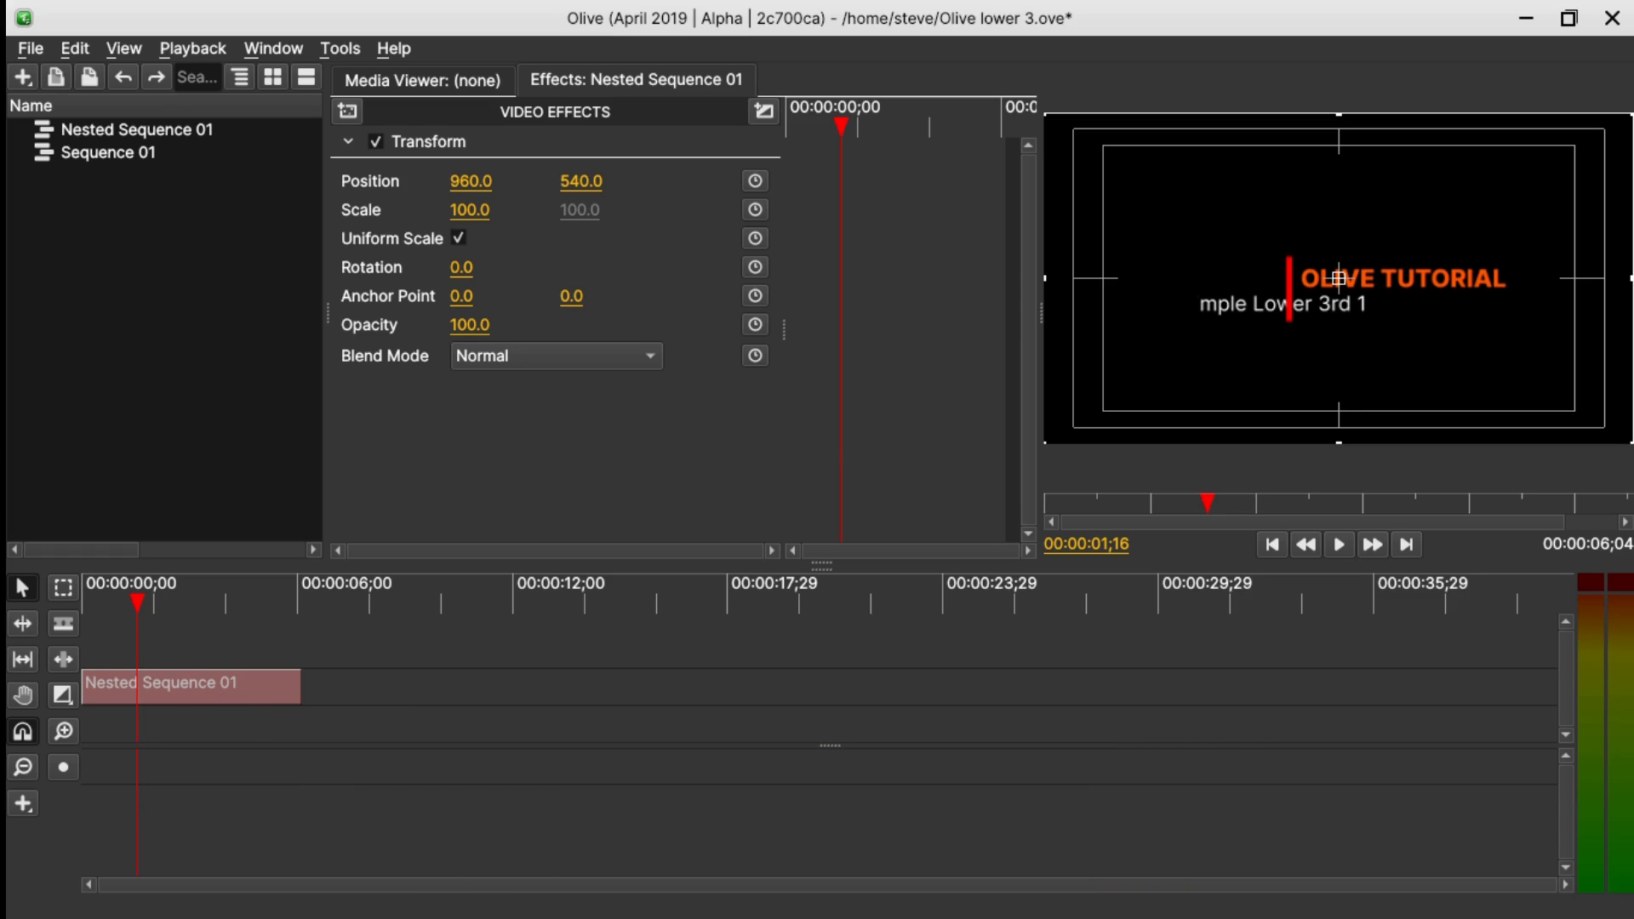
- Import the mixkit leaf video and place it beneath Nested Sequence 01, trimmed to end at 6;04
{"action": "left_click_drag", "start_coordinate": [8, 323], "coordinate": [141, 318]}
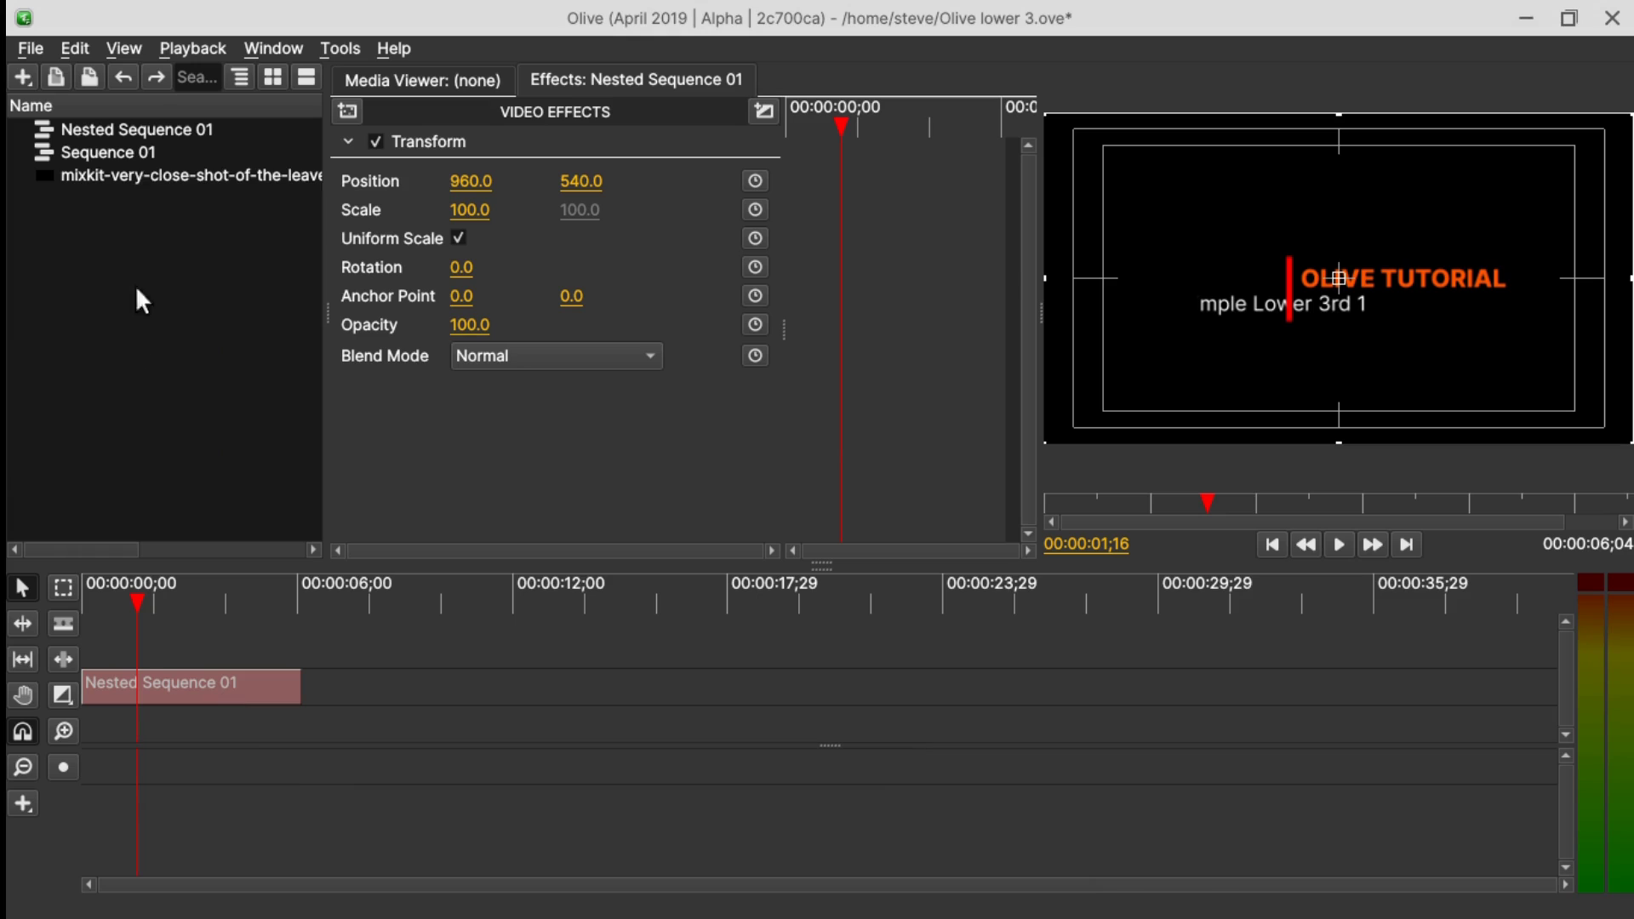
{"action": "left_click_drag", "start_coordinate": [132, 173], "coordinate": [89, 721]}
{"action": "left_click_drag", "start_coordinate": [474, 722], "coordinate": [300, 722]}
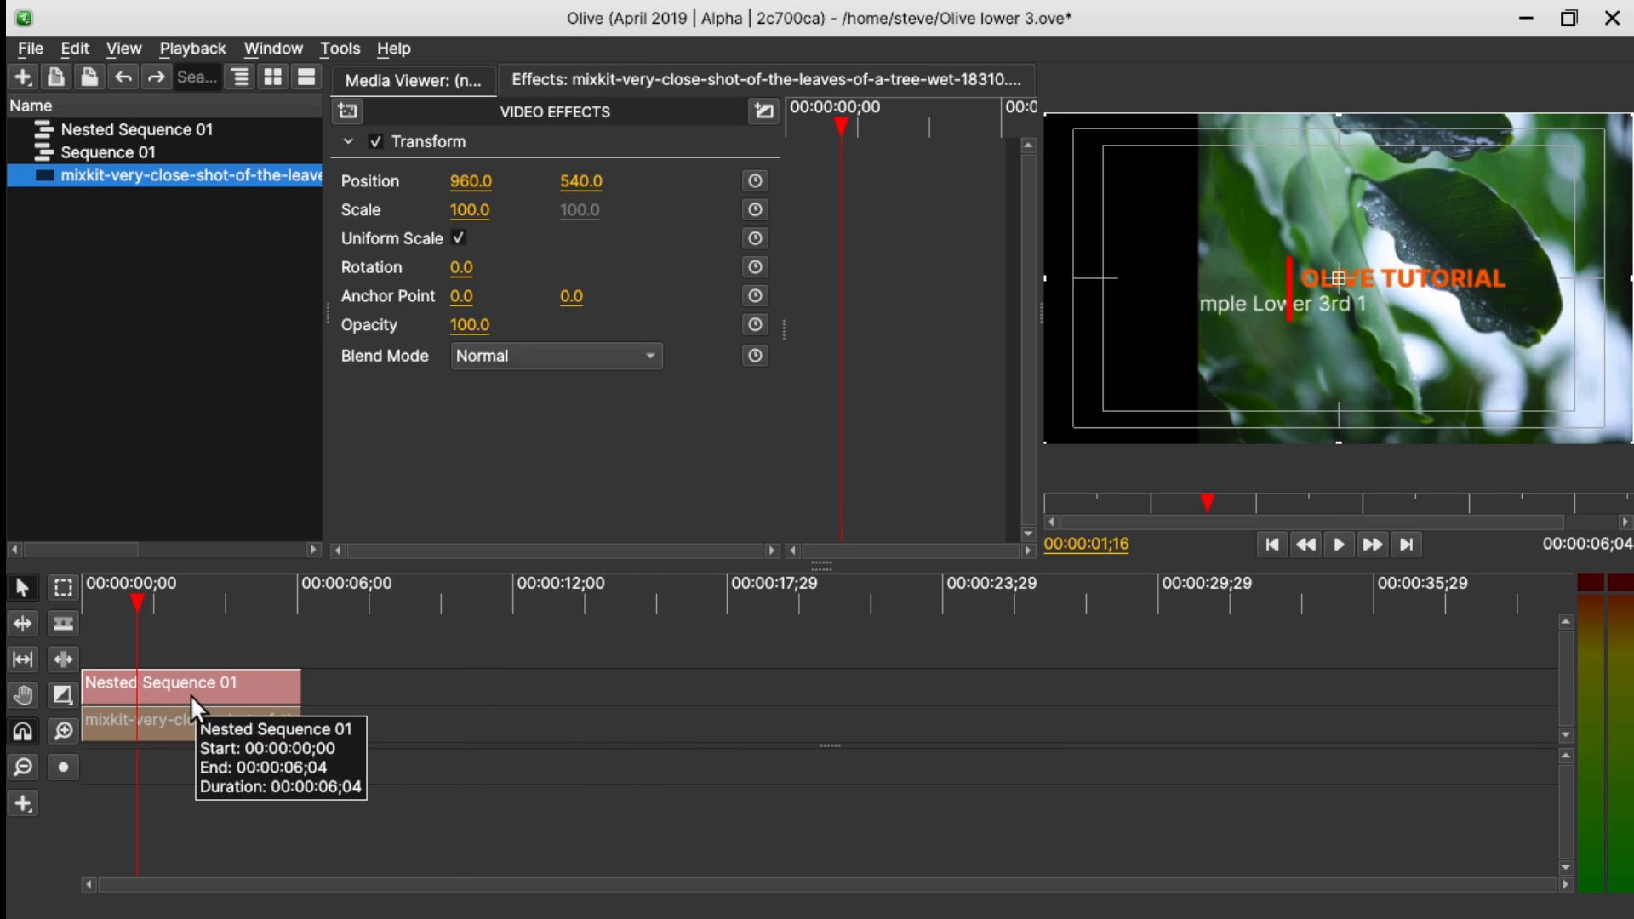
{"action": "left_click", "coordinate": [346, 683]}
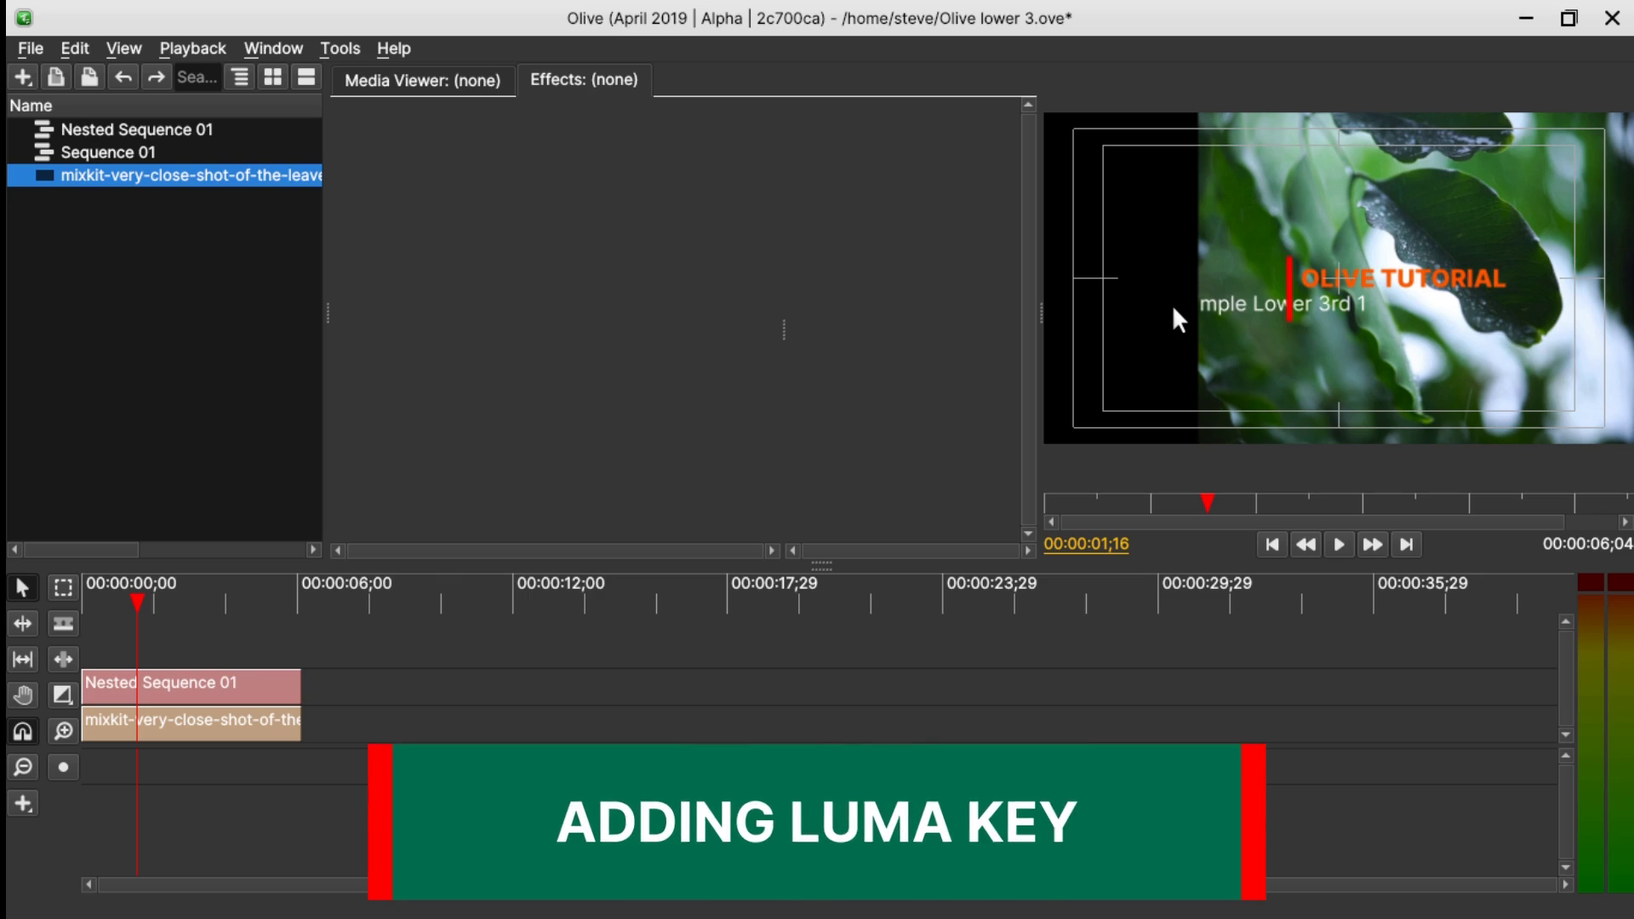
- Apply the Keying > Luma Key effect to Nested Sequence 01
{"action": "left_click", "coordinate": [182, 683]}
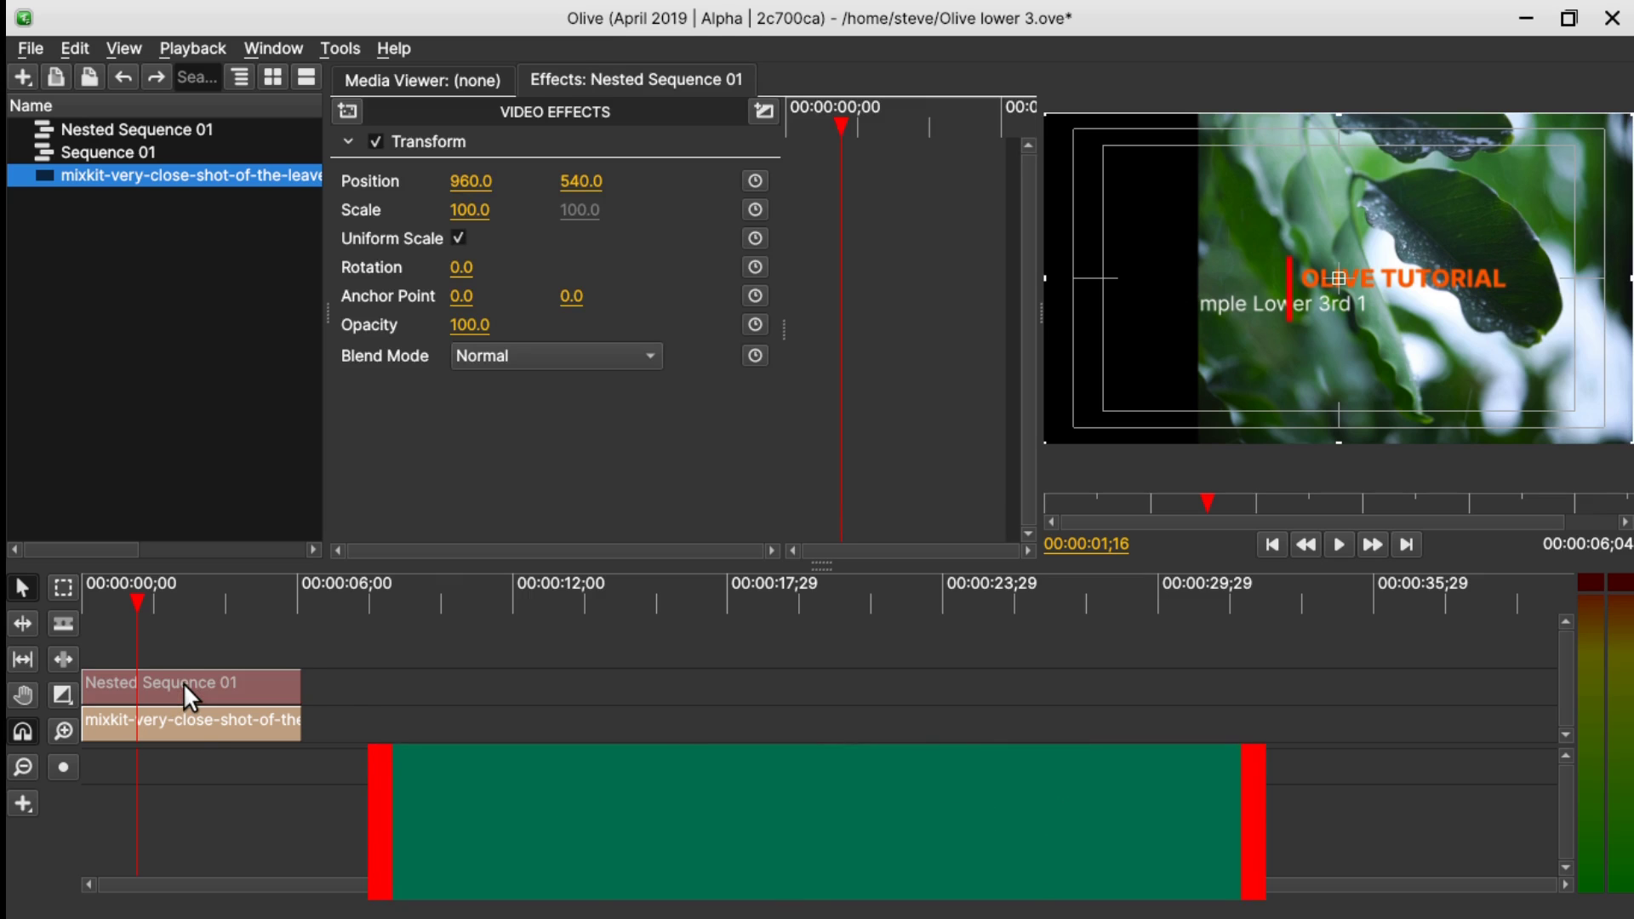
{"action": "left_click", "coordinate": [351, 114]}
{"action": "mouse_move", "coordinate": [408, 220]}
{"action": "left_click", "coordinate": [551, 271]}
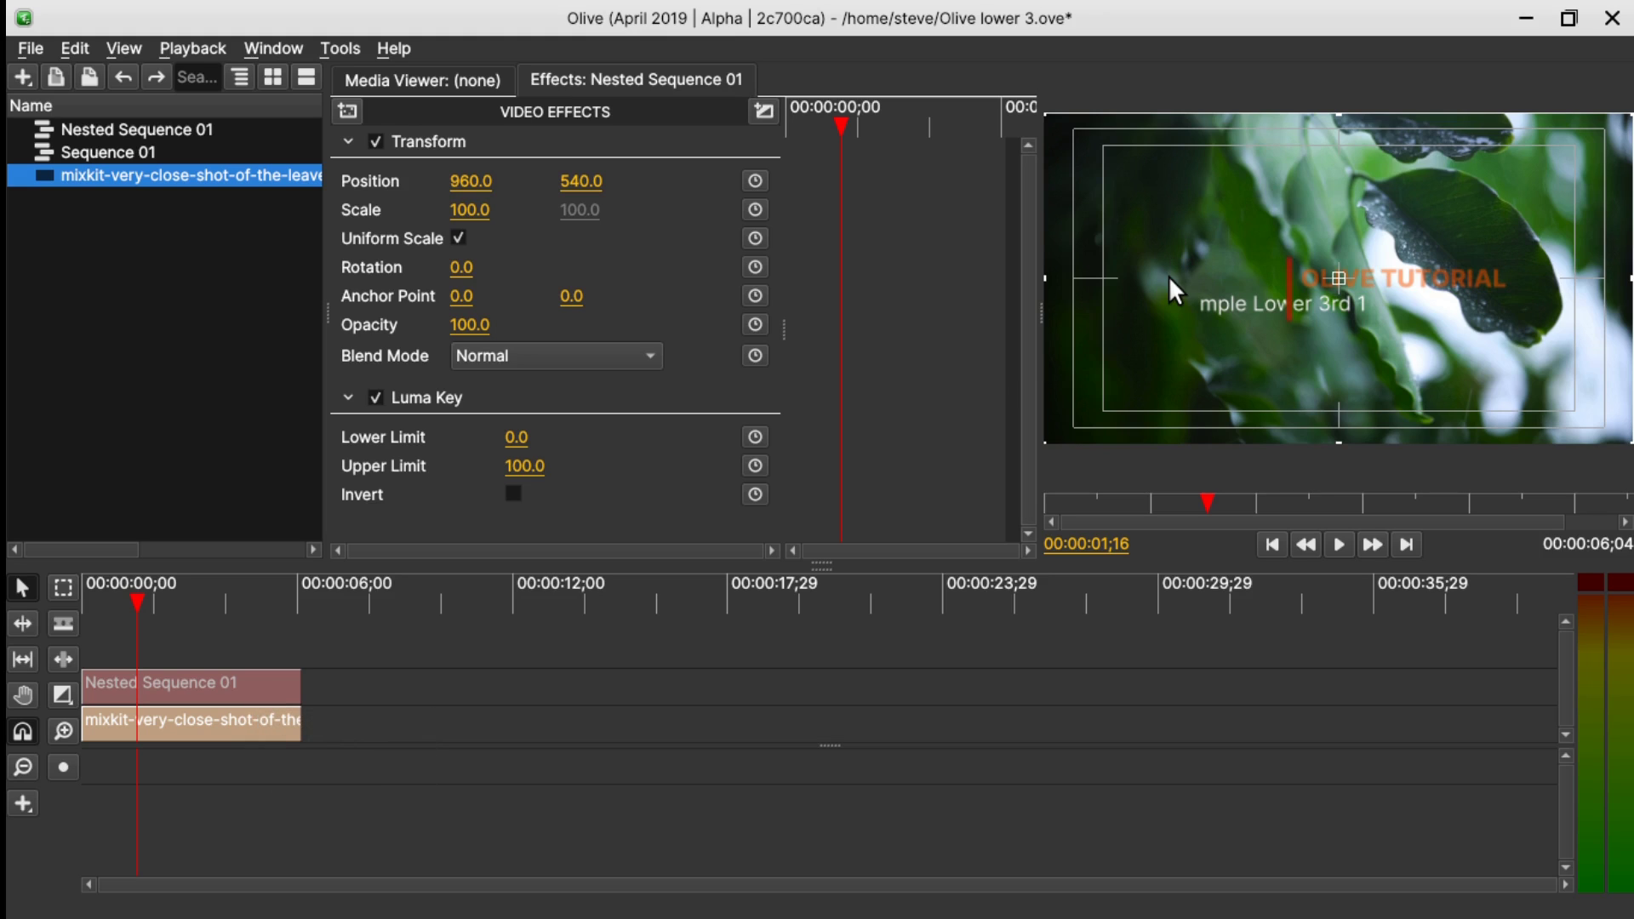
{"action": "left_click", "coordinate": [1176, 303]}
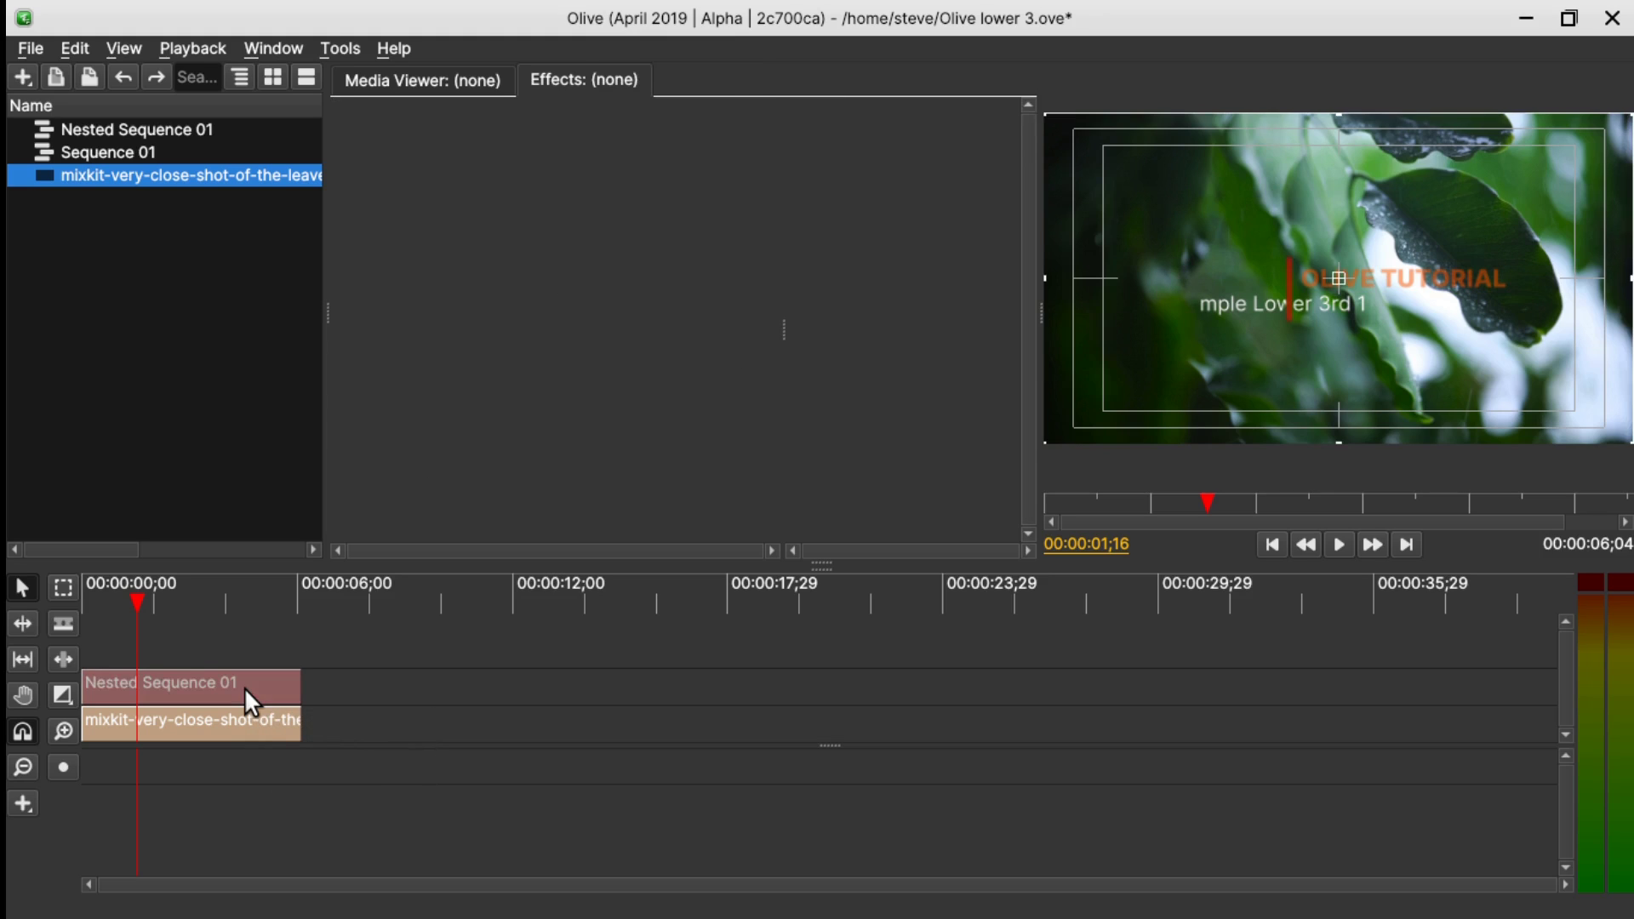
{"action": "left_click", "coordinate": [243, 688]}
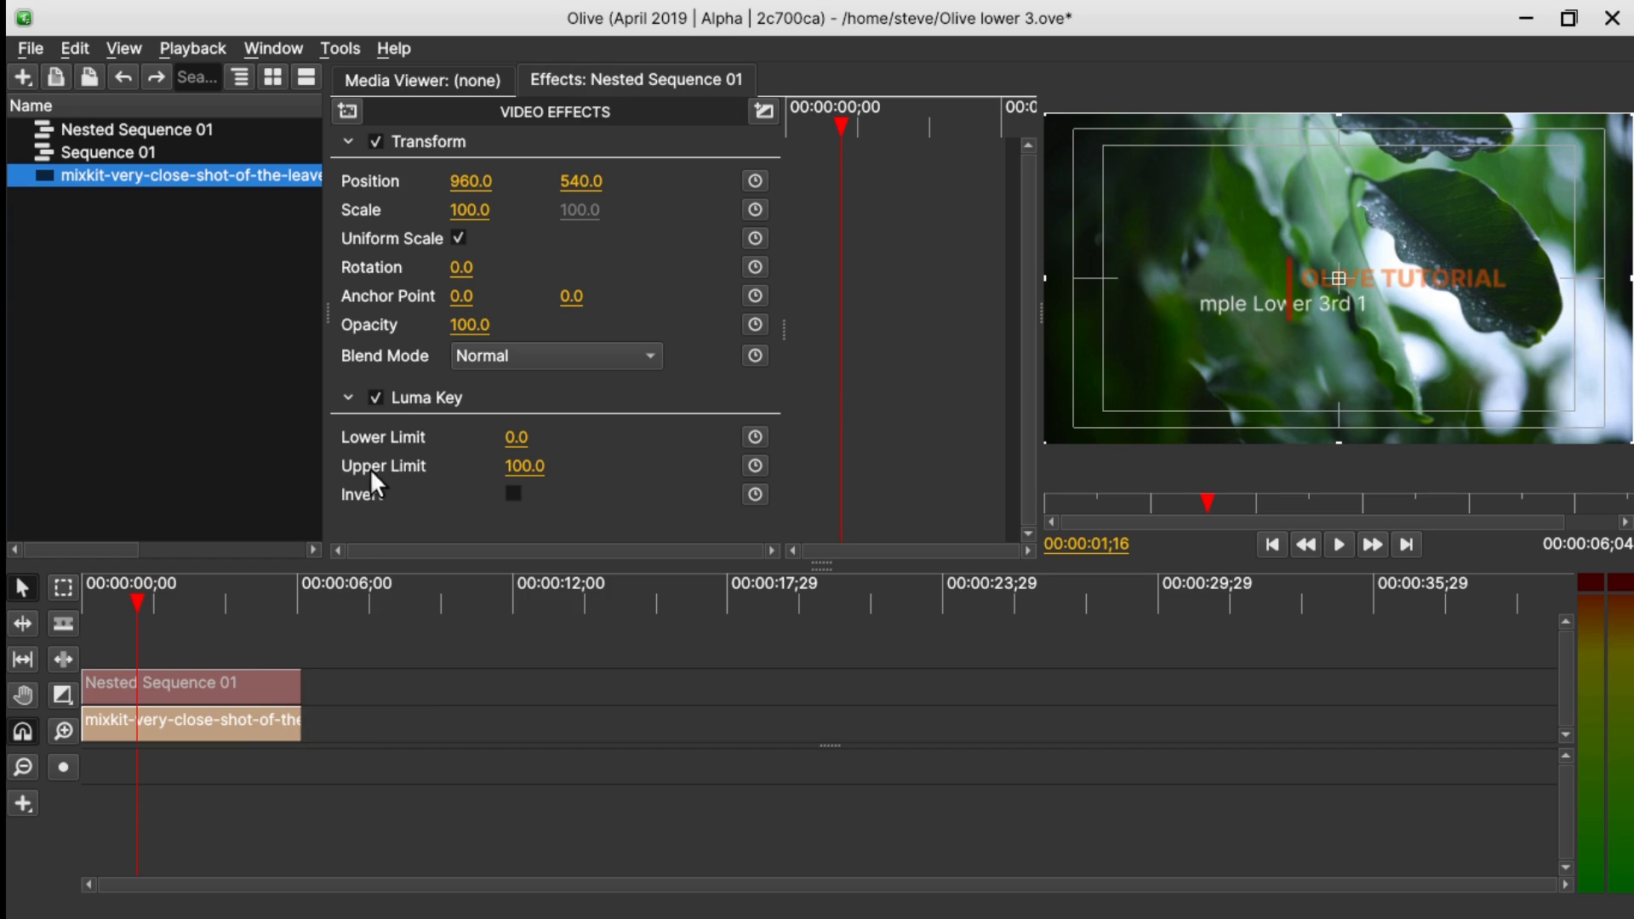
- Set the Luma Key Upper Limit to 0 and rewind to the start
{"action": "left_click", "coordinate": [516, 458]}
{"action": "type", "text": "0"}
{"action": "key", "text": "Return"}
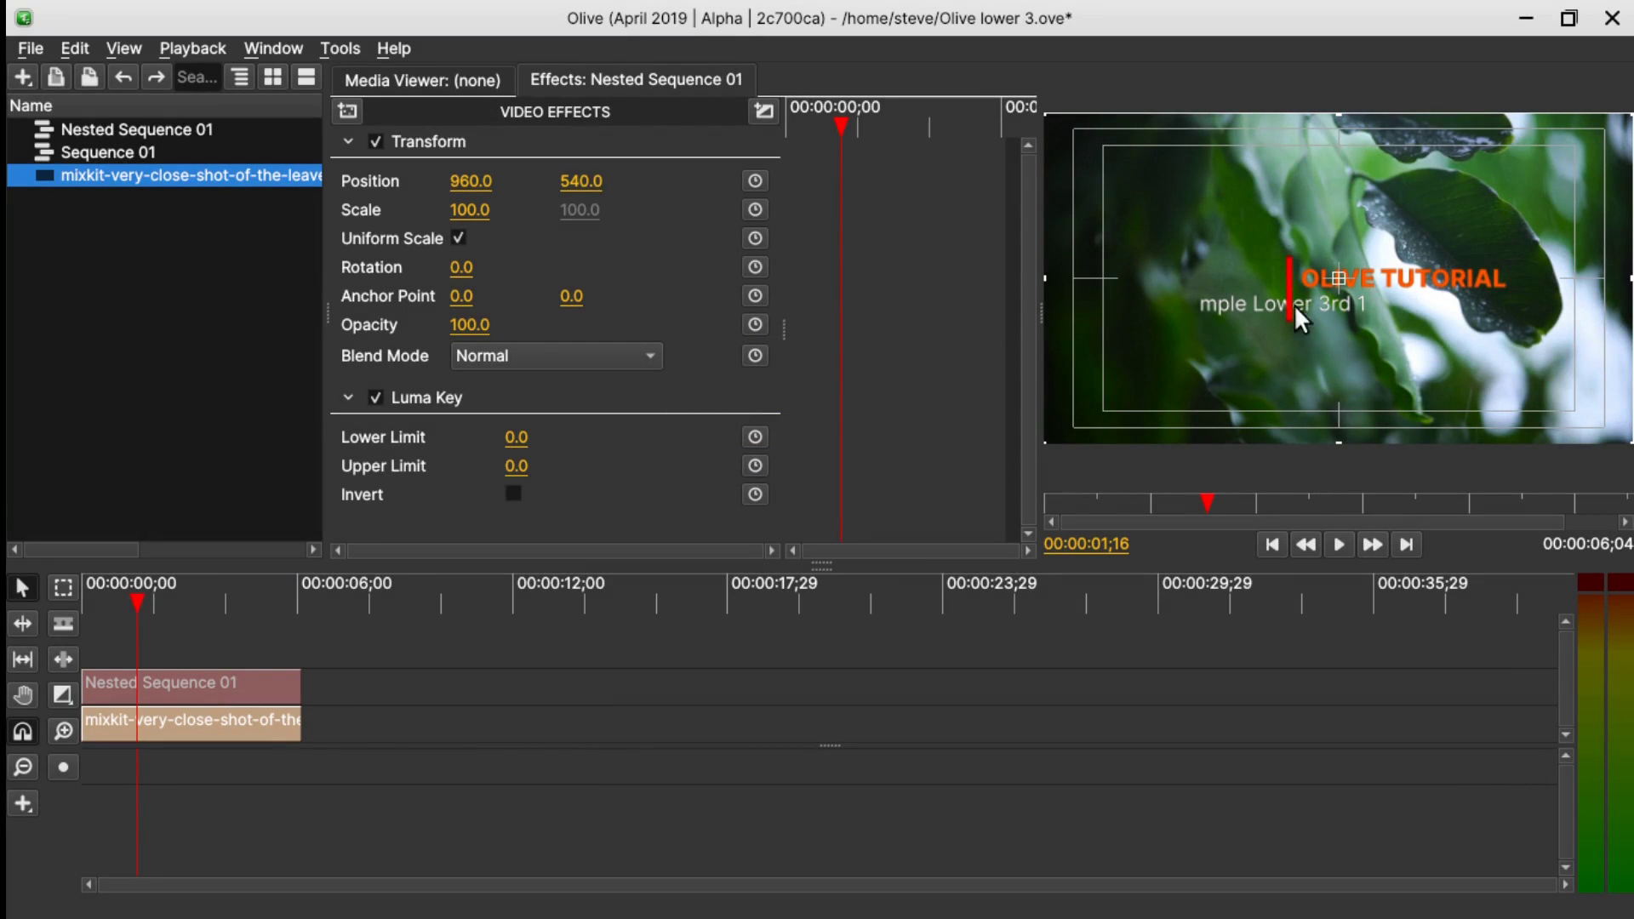
{"action": "left_click_drag", "start_coordinate": [140, 599], "coordinate": [80, 601]}
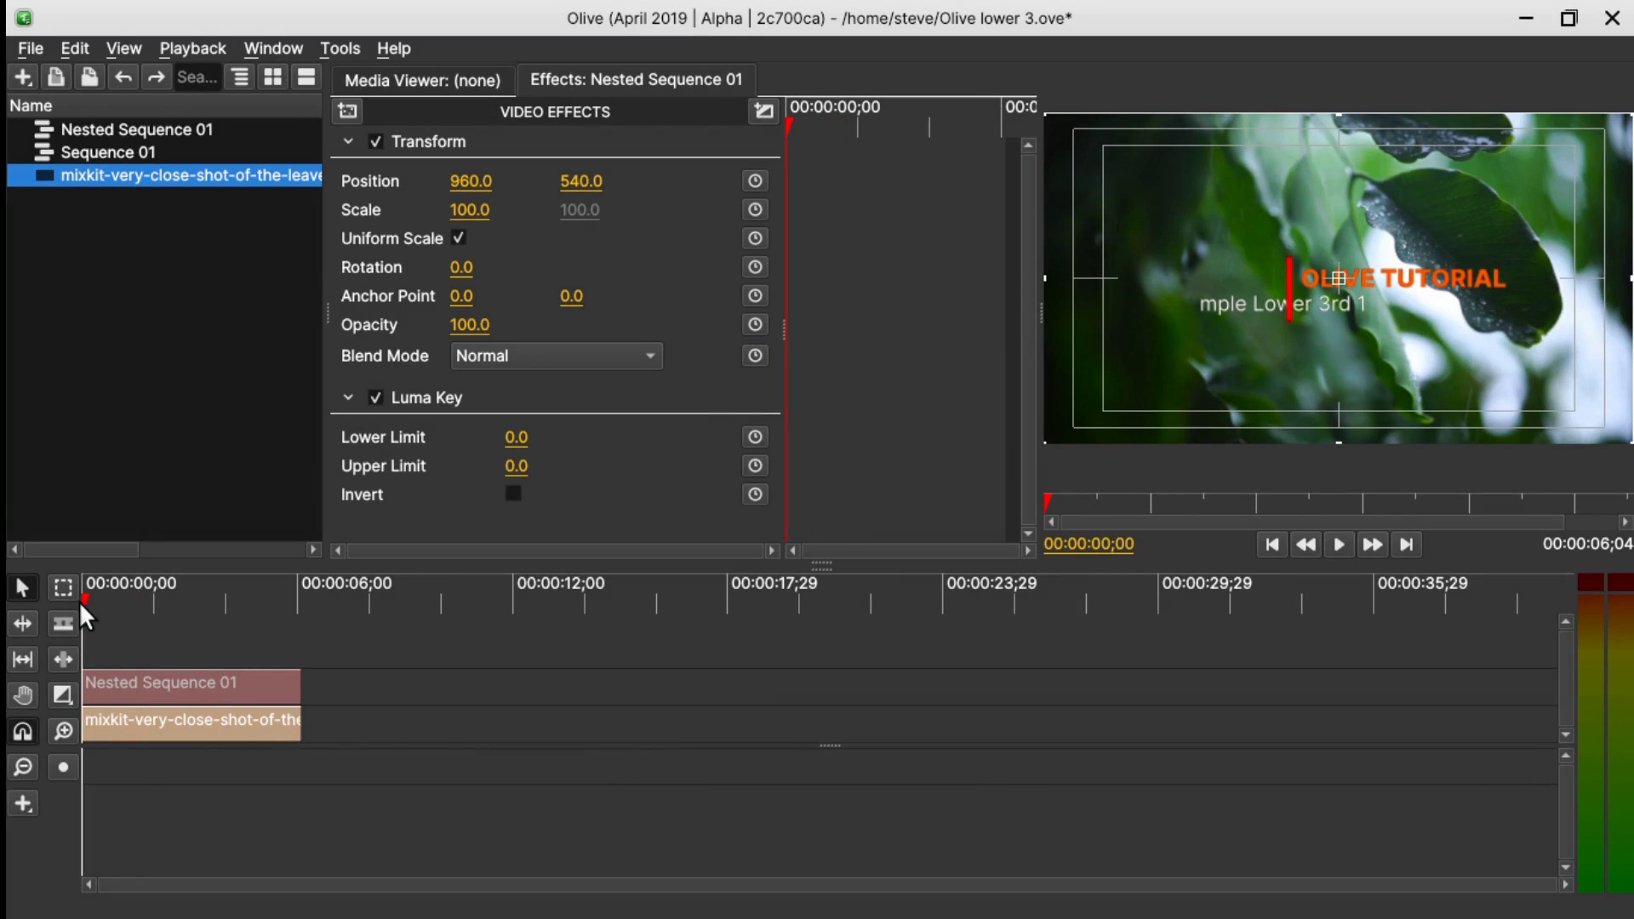
- Move Nested Sequence 01 to Position 740, 888 and play back the final composite
{"action": "left_click", "coordinate": [339, 688]}
{"action": "key", "text": "space"}
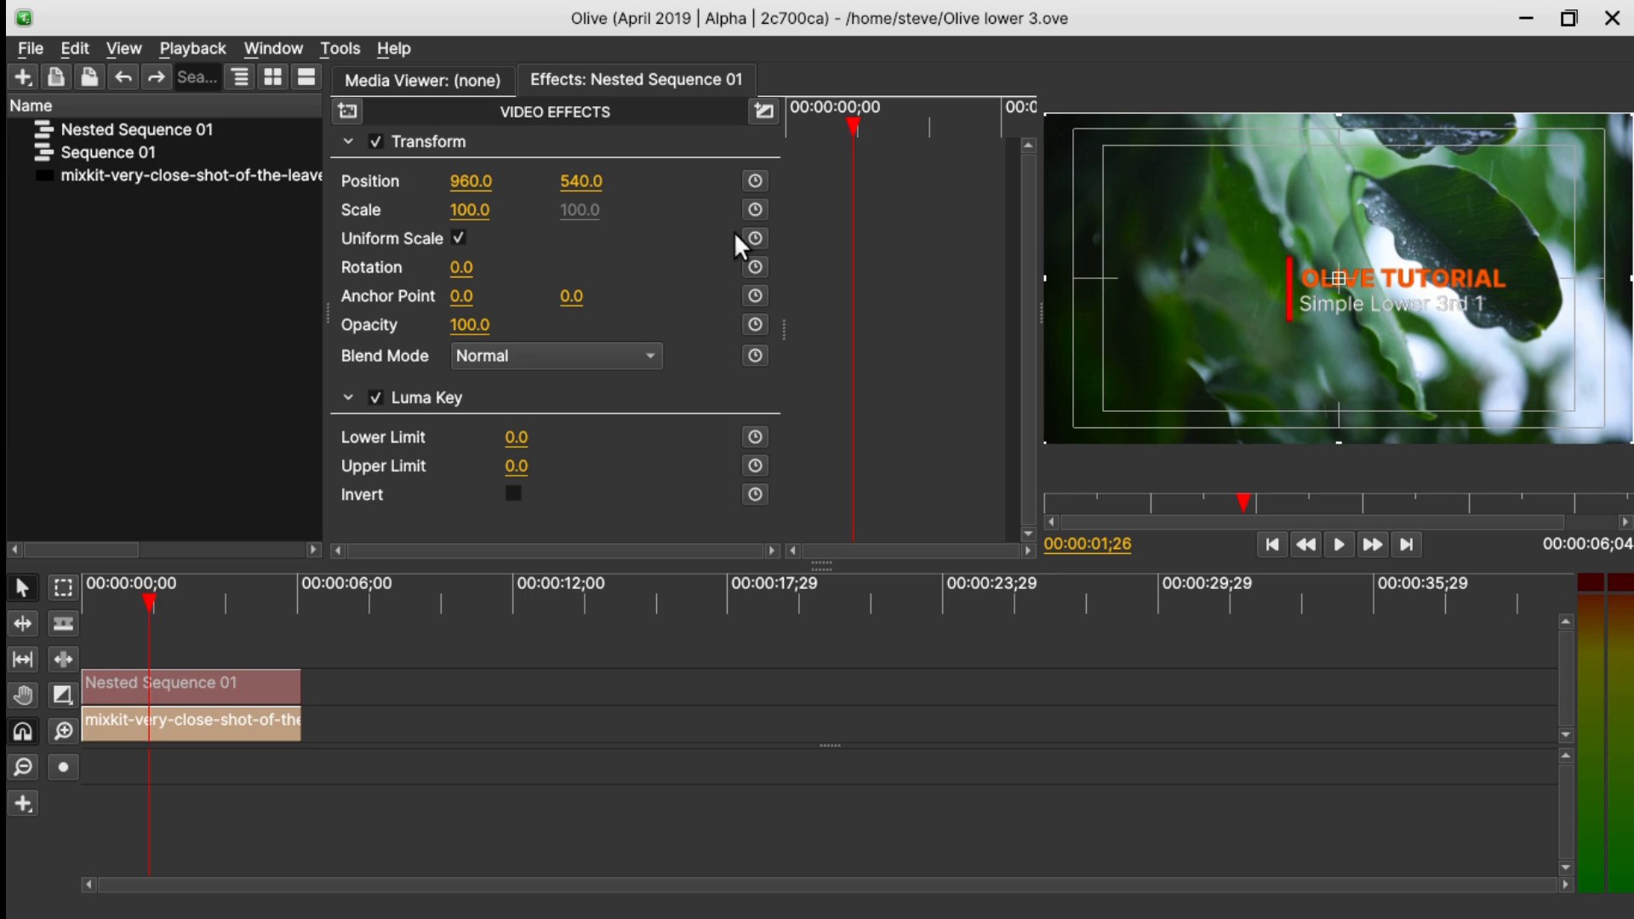
{"action": "left_click_drag", "start_coordinate": [581, 181], "coordinate": [660, 181]}
{"action": "left_click_drag", "start_coordinate": [1337, 351], "coordinate": [1336, 387]}
{"action": "left_click_drag", "start_coordinate": [470, 181], "coordinate": [398, 182]}
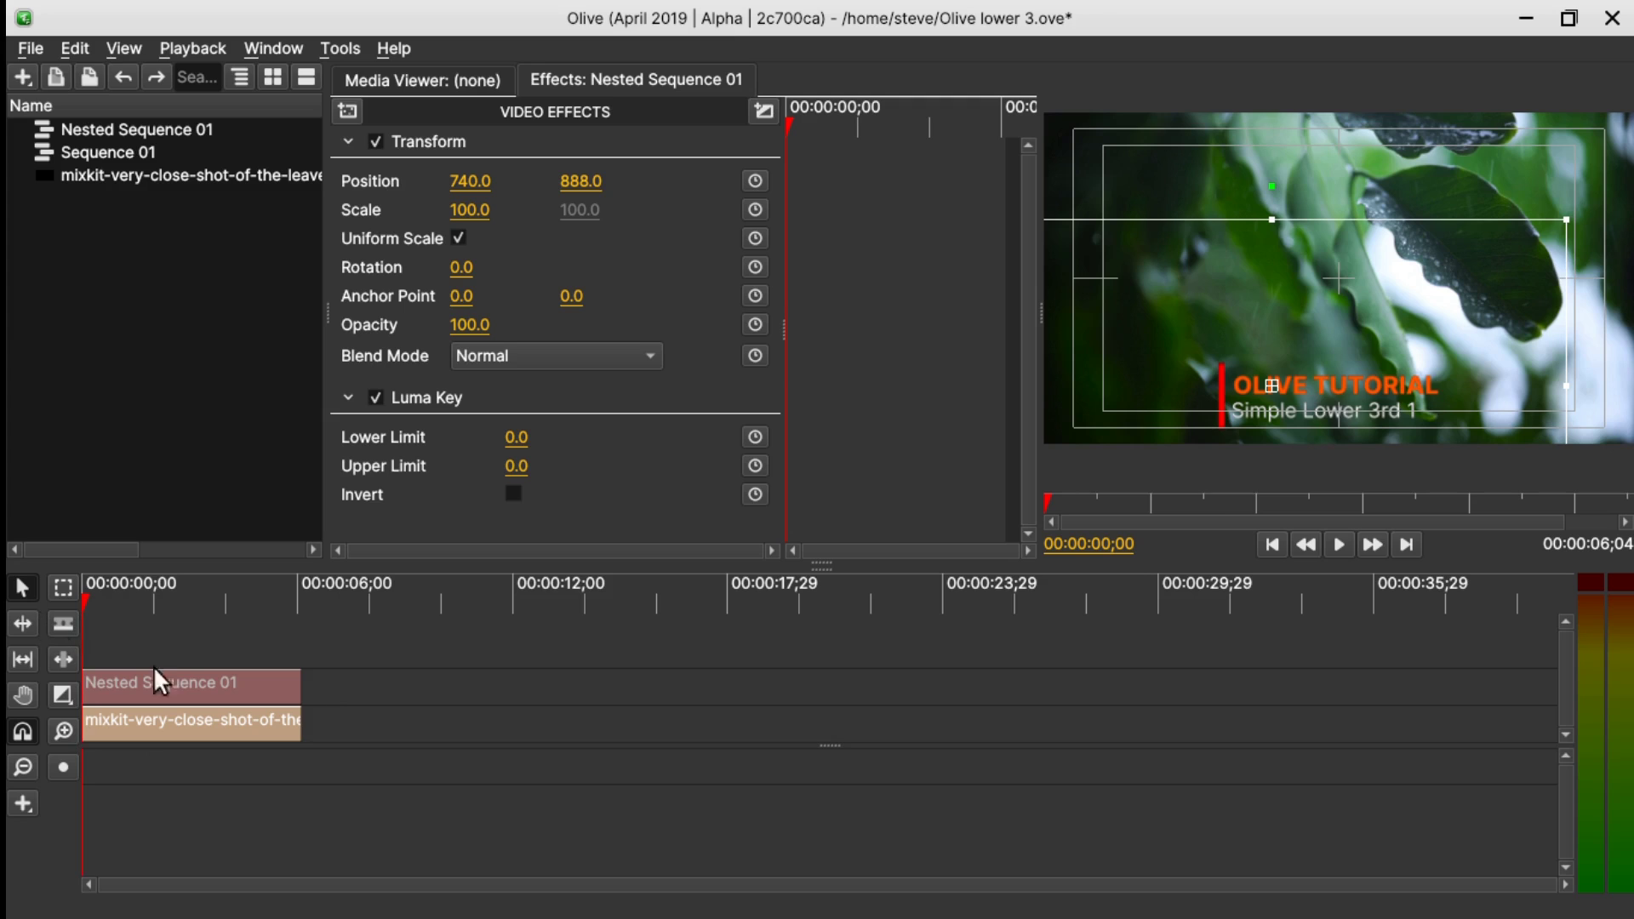
{"action": "left_click", "coordinate": [325, 688]}
{"action": "key", "text": "space"}
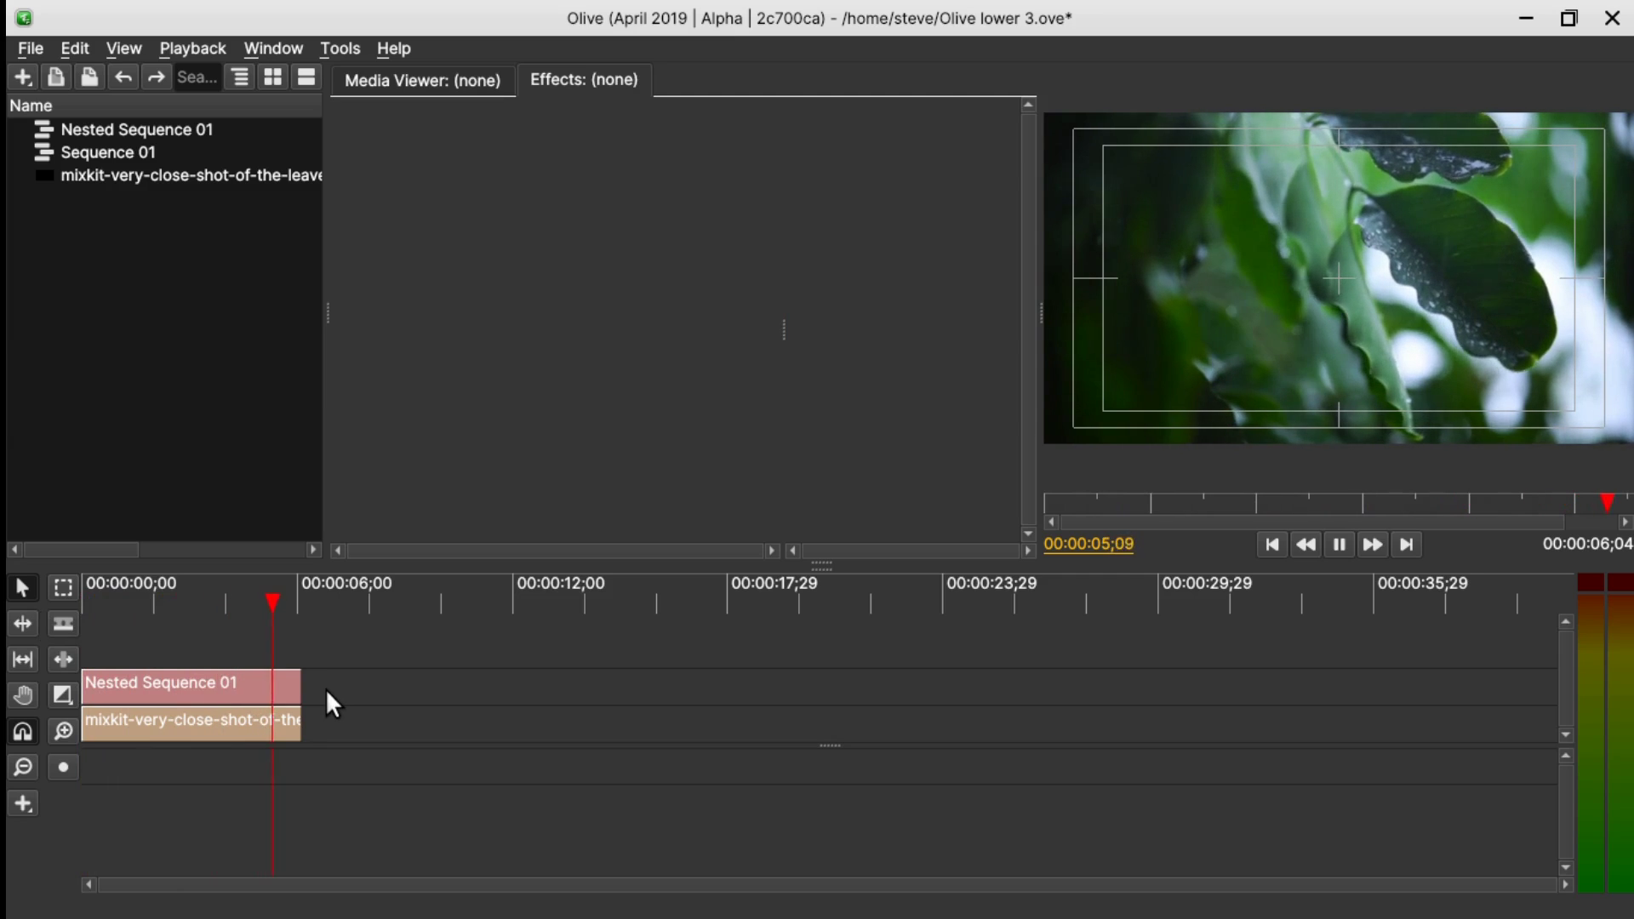
{"action": "key", "text": "space"}
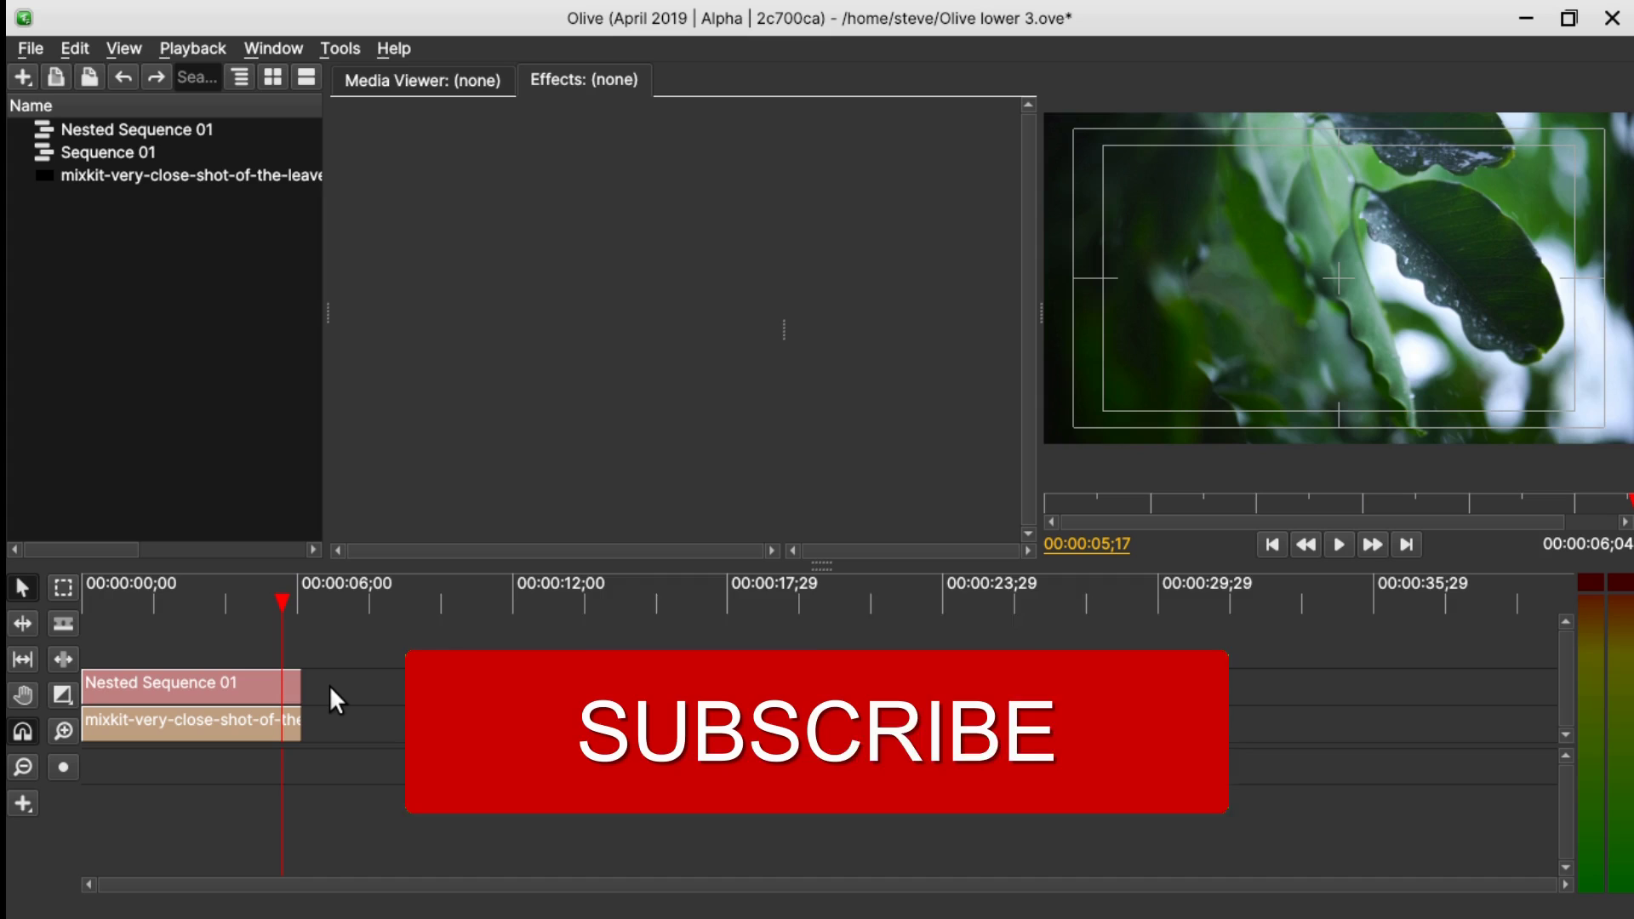